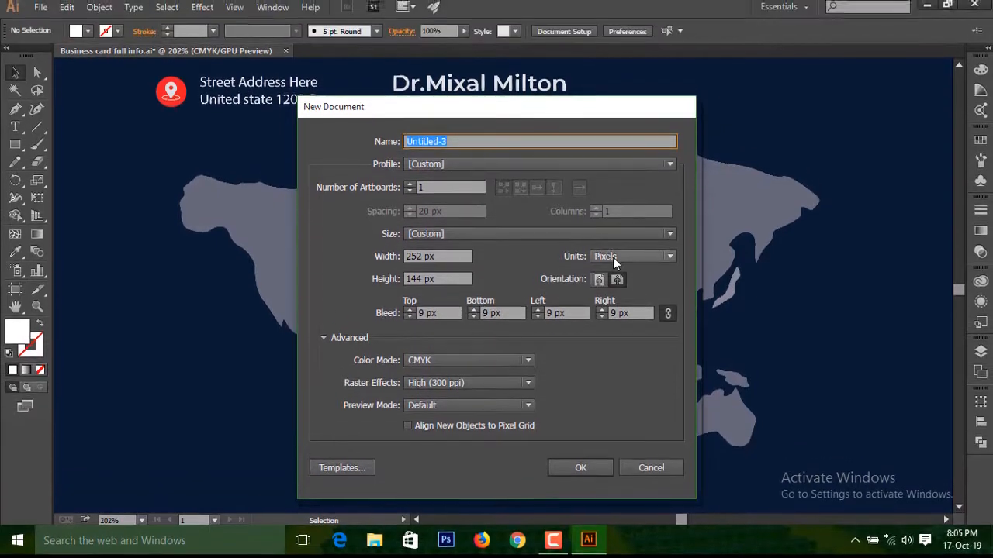
Create a document with 2 artboards in inches, 3.5 in wide and 2 in high, with 0.125 in bleed
click(409, 188)
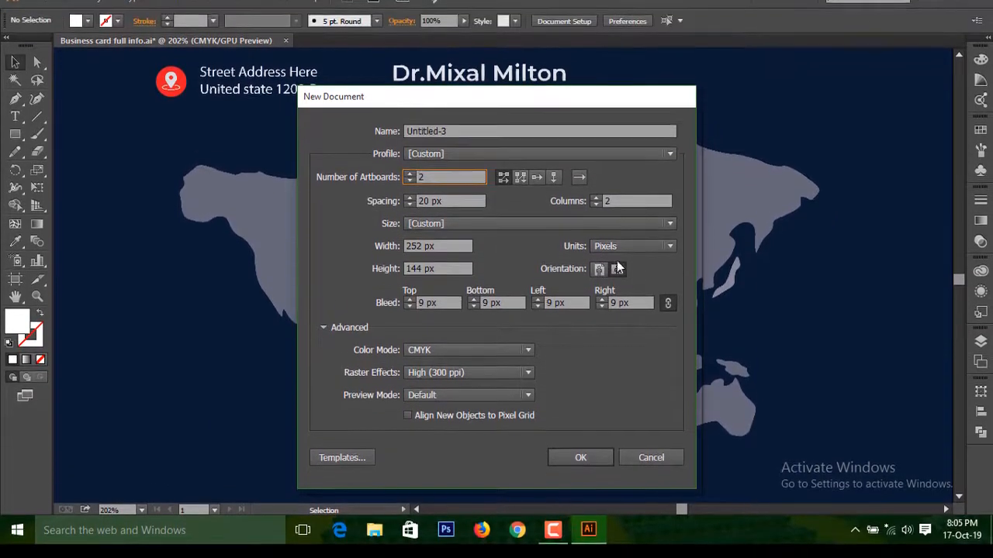
click(622, 261)
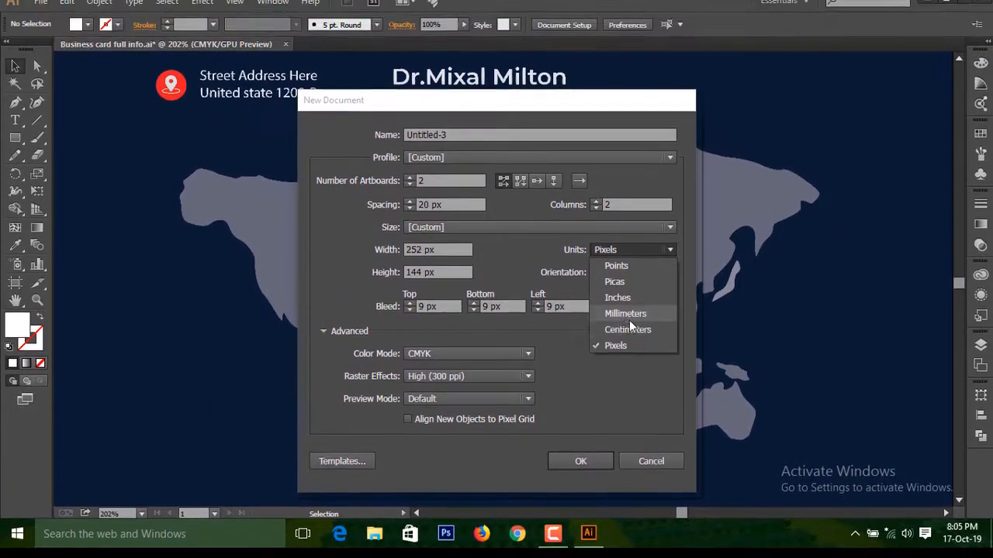
click(617, 308)
click(429, 259)
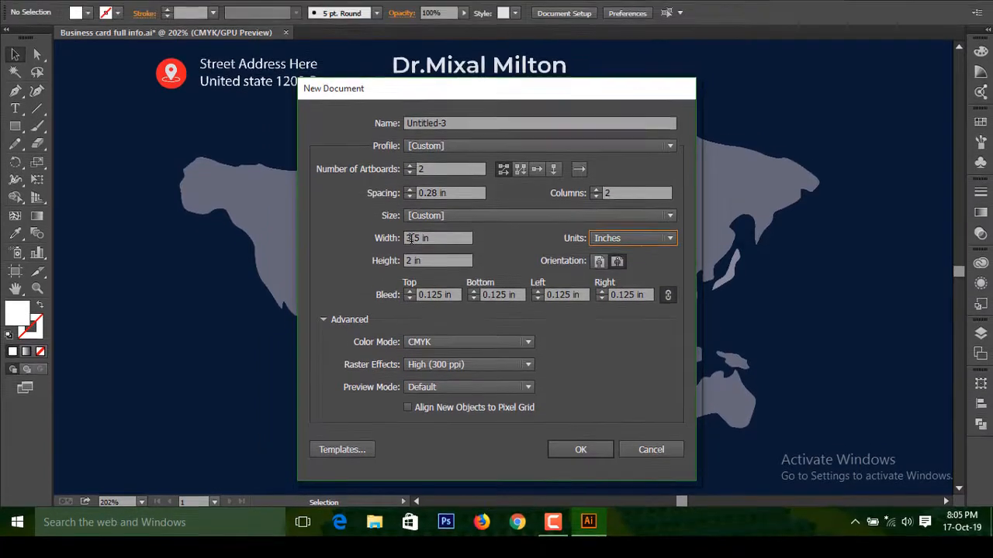
click(410, 283)
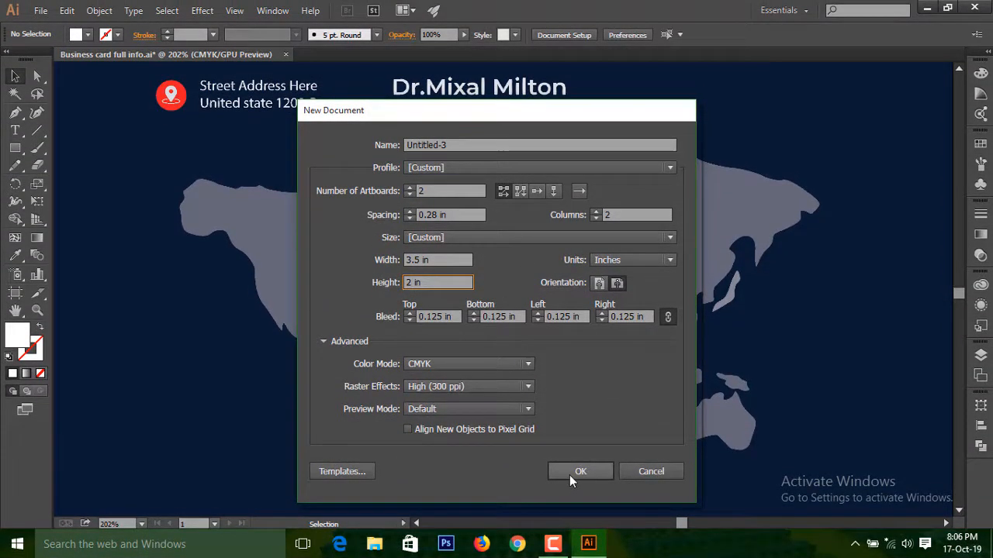
click(571, 476)
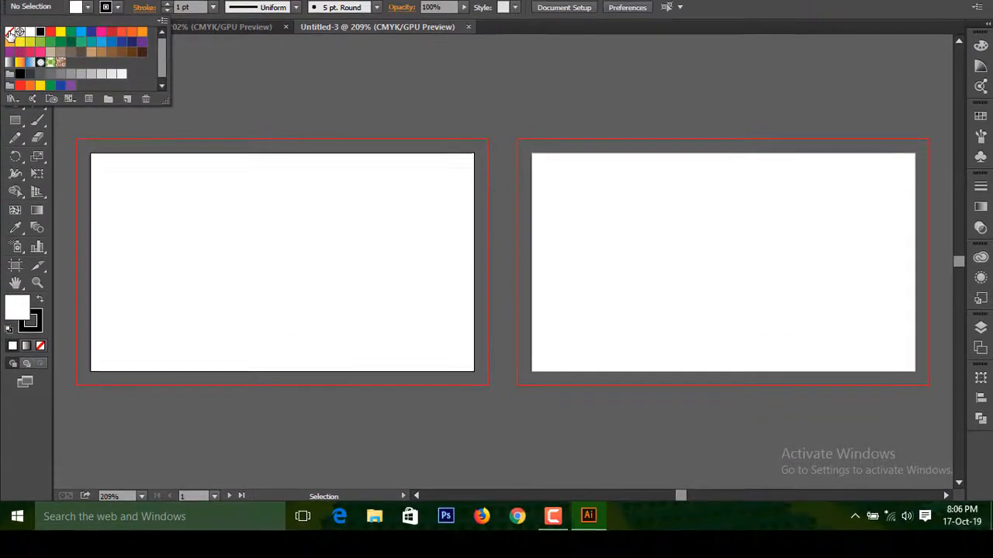
Draw a white rectangle without stroke covering the first artboard out to its bleed edges, about 3.75 × 2.25 in
click(13, 59)
click(239, 133)
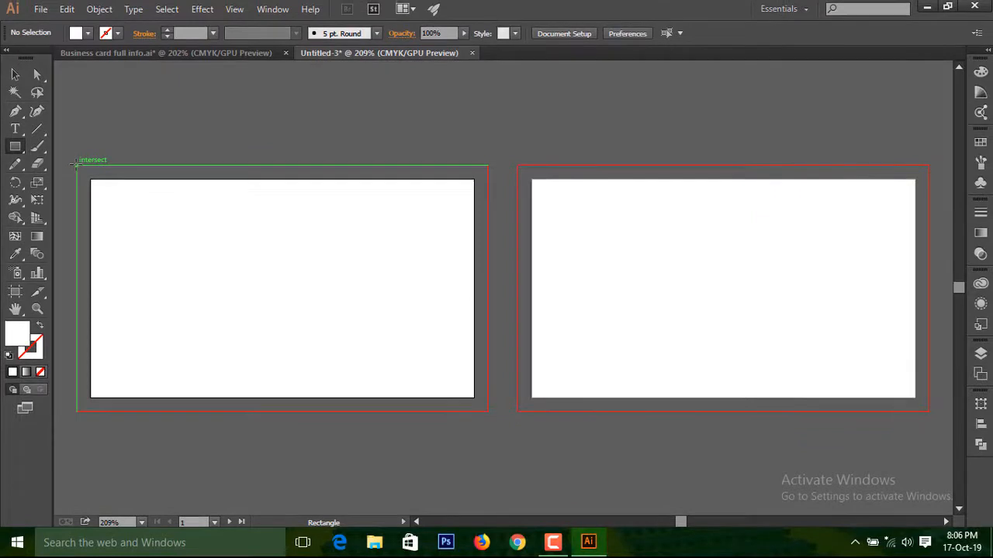
drag(77, 167, 357, 344)
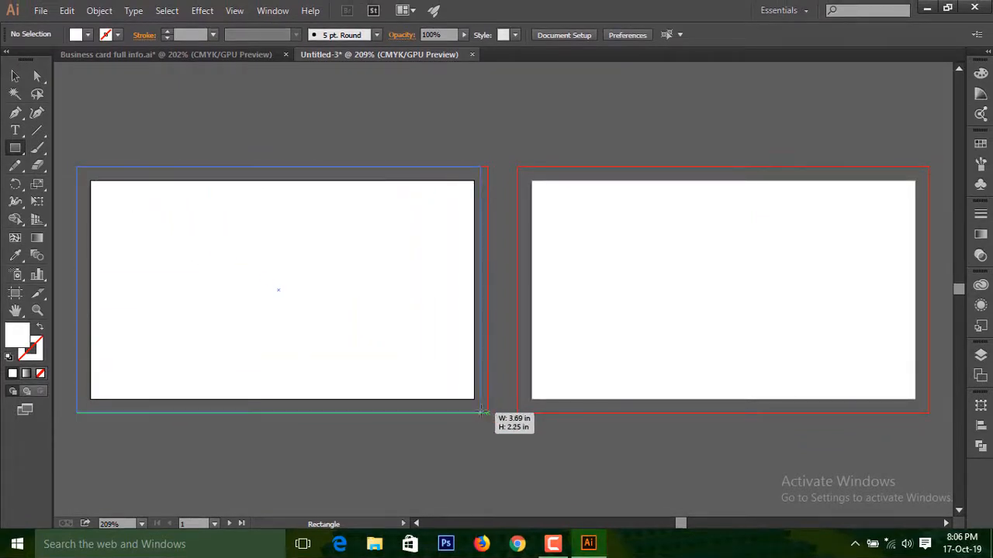
drag(482, 411, 487, 413)
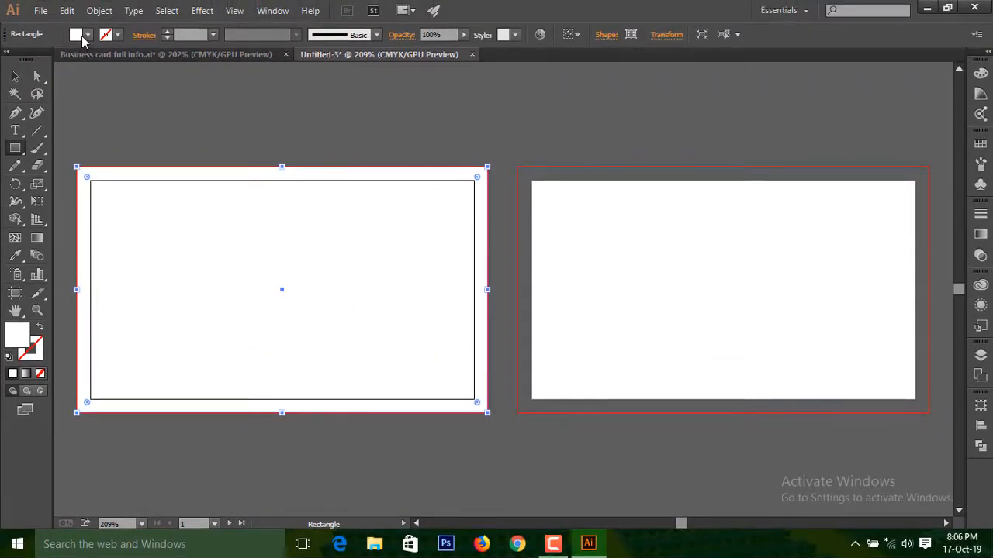
Duplicate the white background rectangle onto the second artboard, aligned with its bleed edges
click(15, 75)
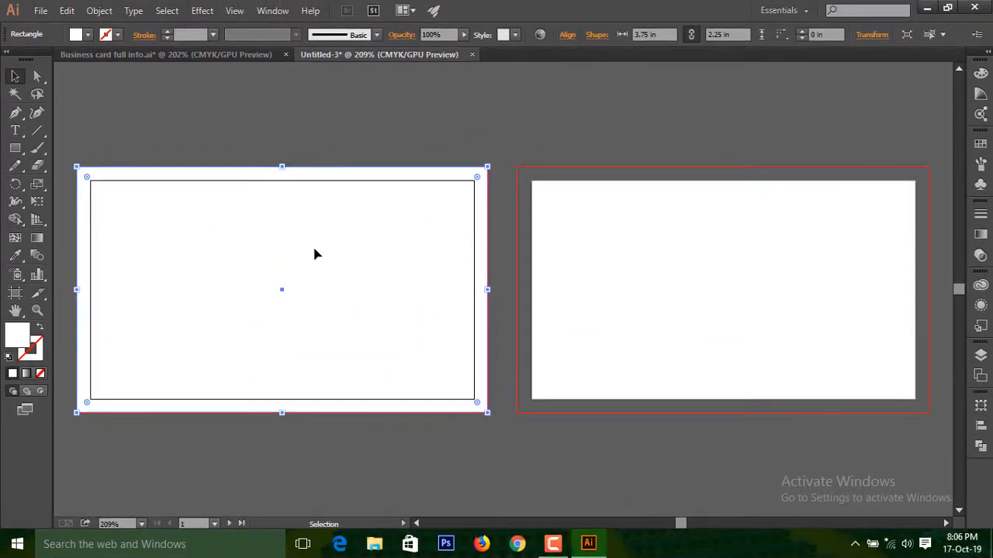
drag(316, 254, 754, 253)
click(542, 143)
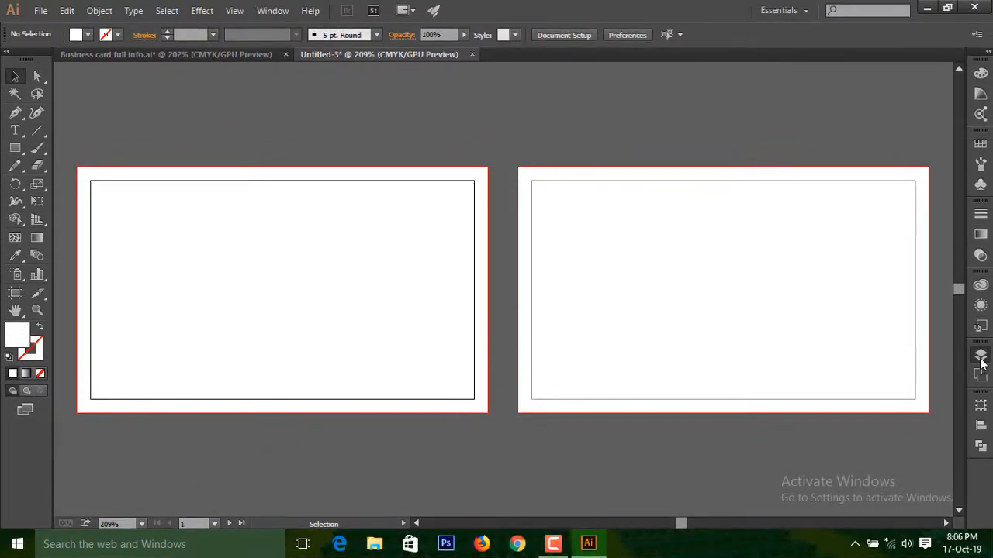
Lock both white background rectangles in Layer 1
click(980, 354)
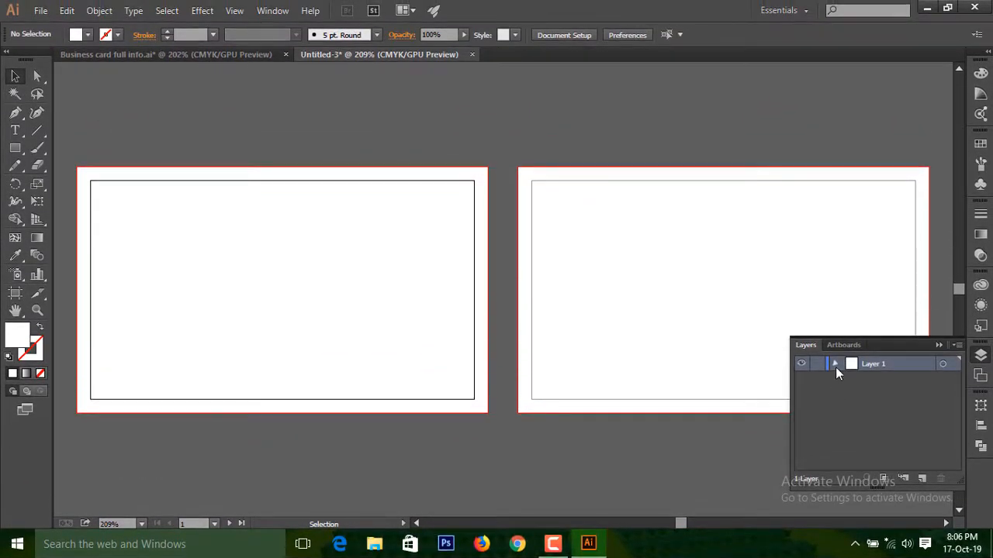
click(835, 364)
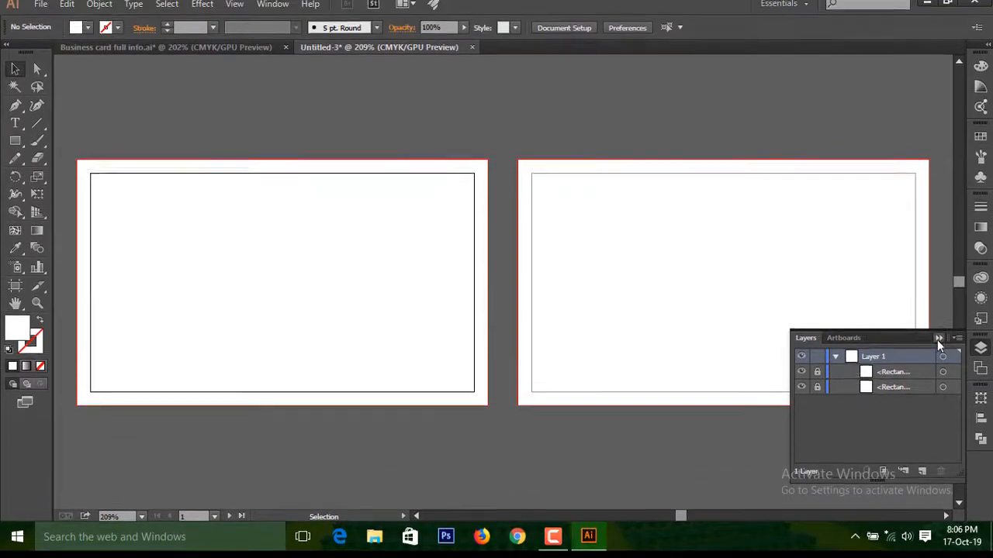
click(938, 345)
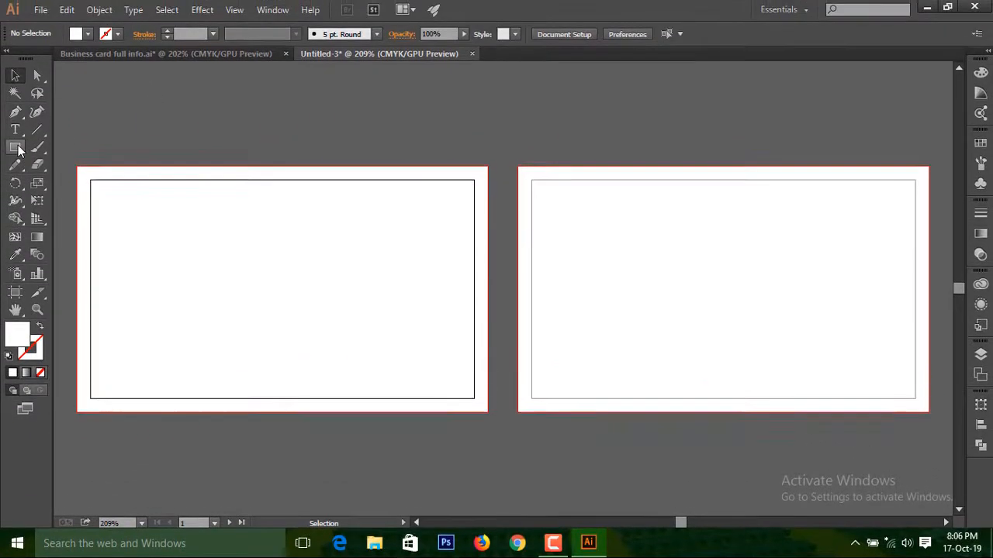
Draw a full-height rectangle about 2.02 × 2.25 in over the right part of the first card and fill it red
key(m)
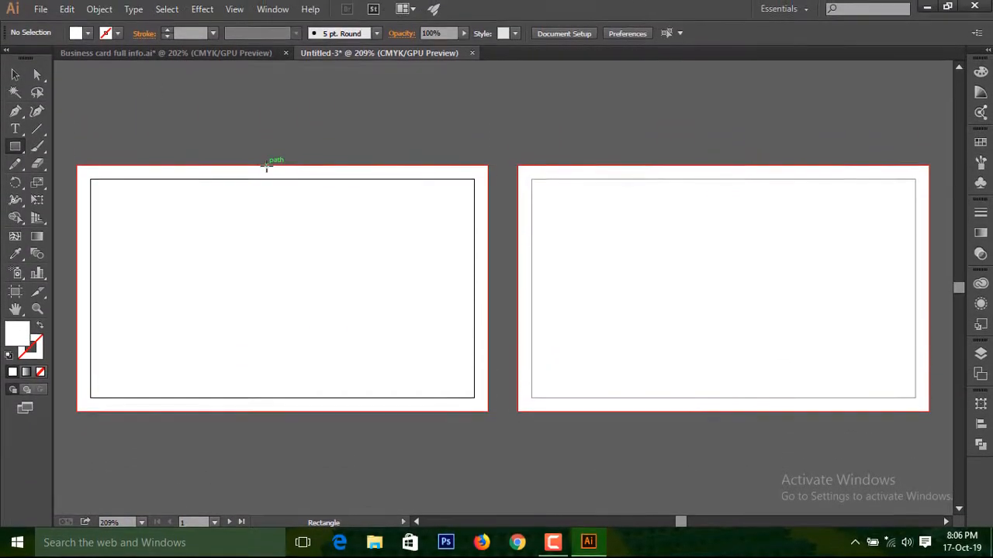
drag(266, 167, 485, 412)
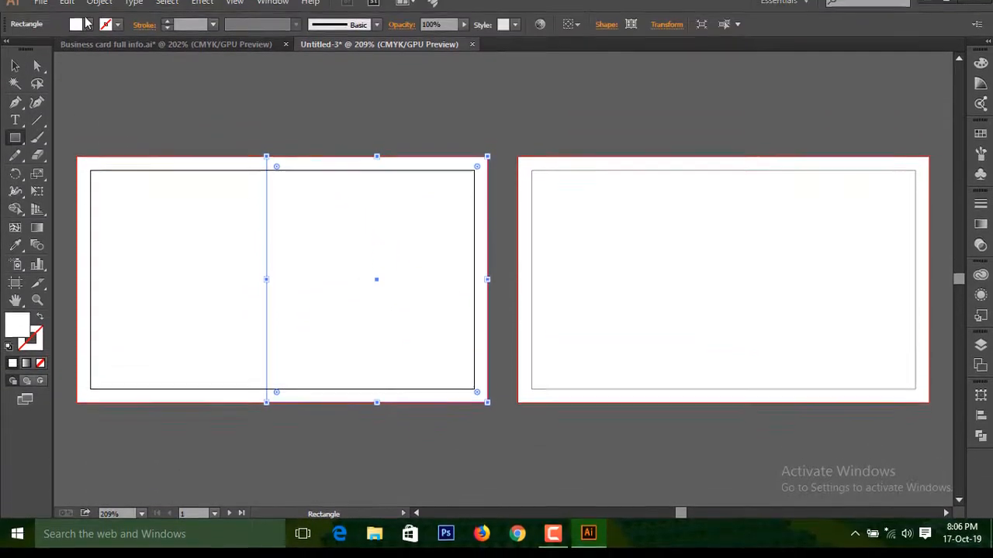
click(88, 34)
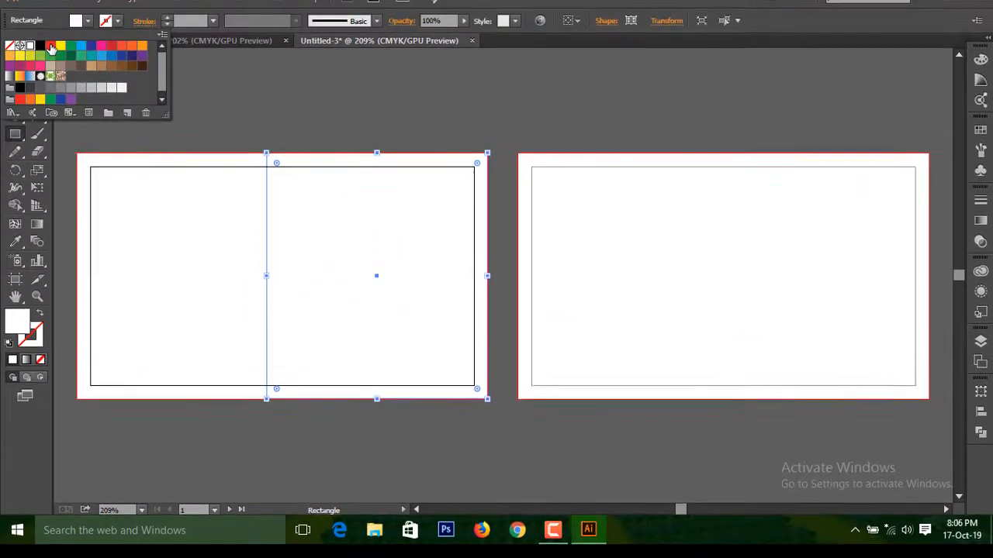
click(50, 62)
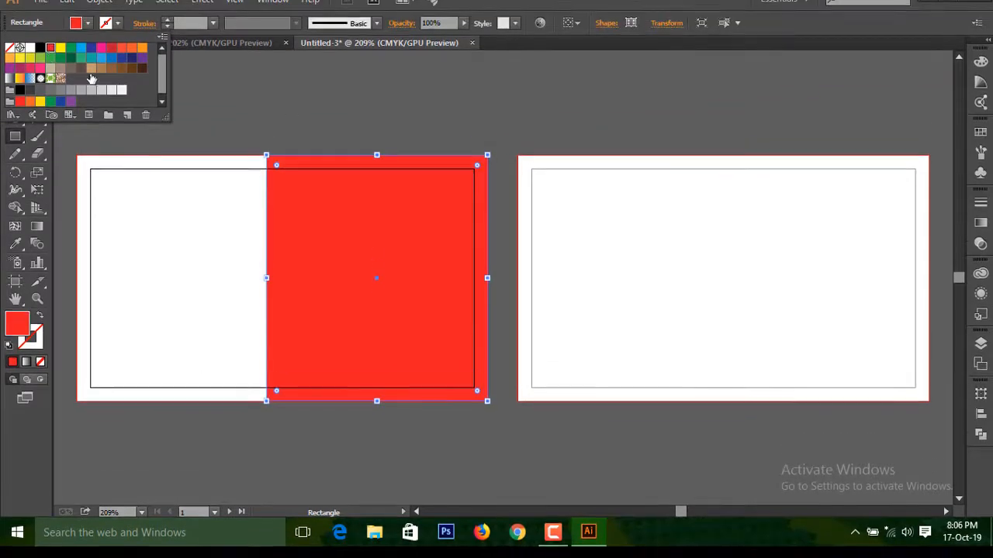
click(15, 77)
click(284, 116)
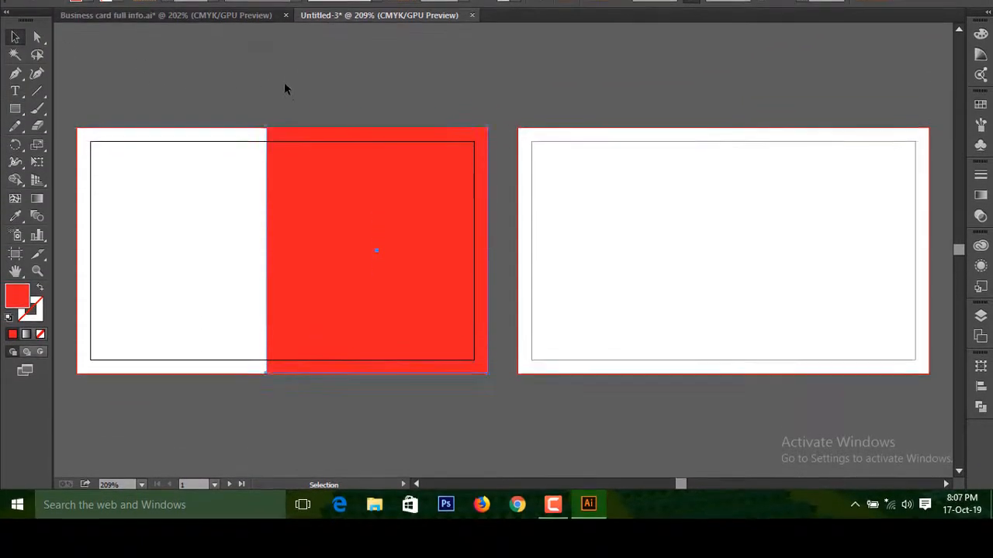
Change the fill of the rectangle on the first card to dark gray
click(326, 271)
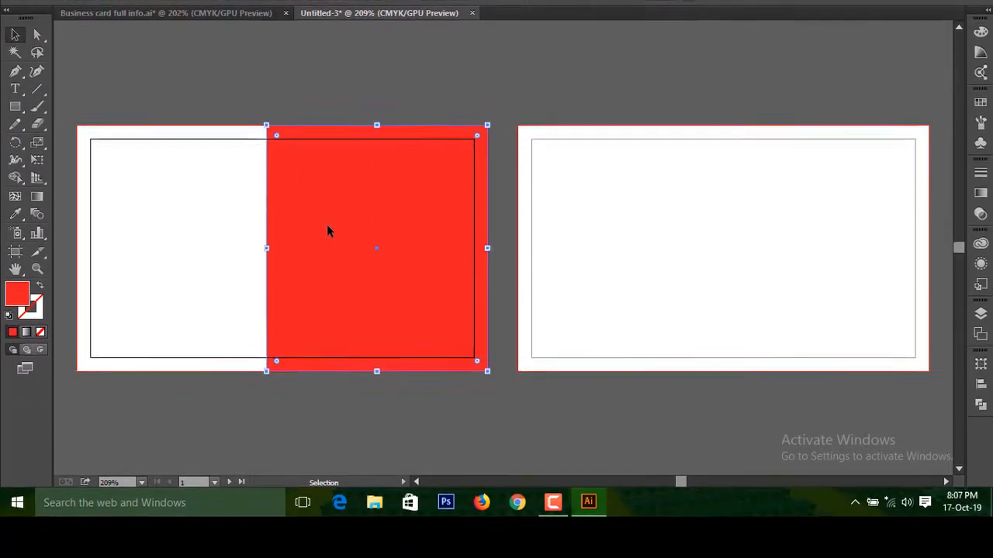
click(88, 34)
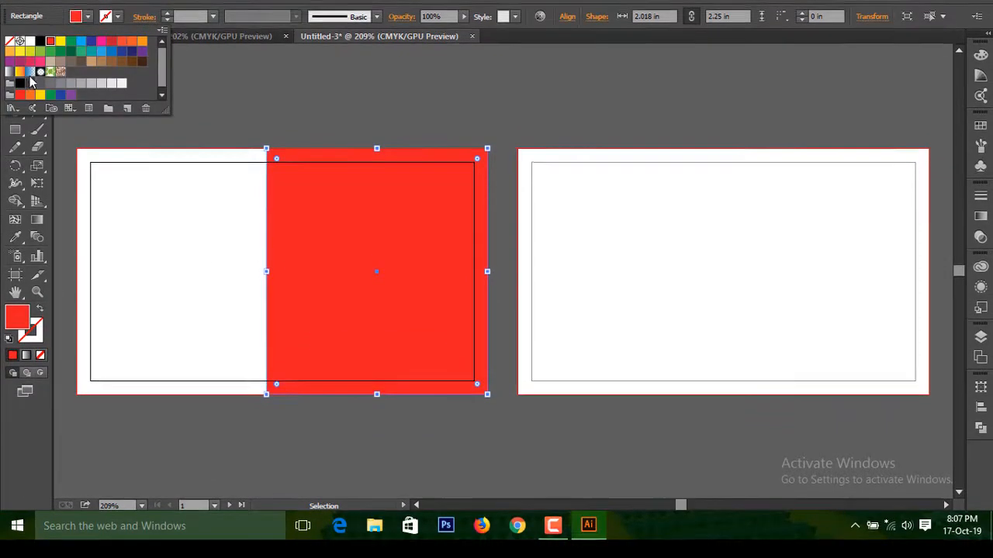
click(46, 90)
click(346, 278)
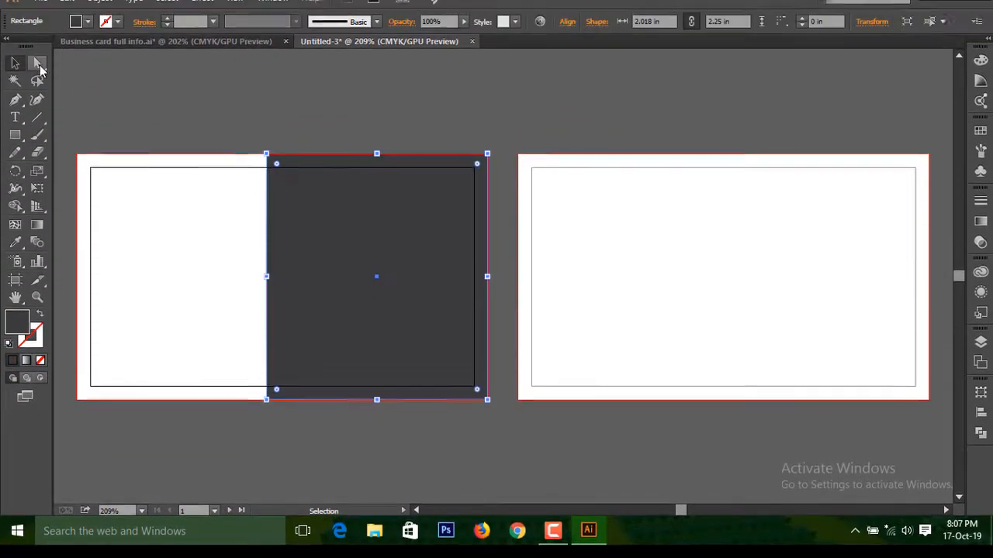
Slant the dark rectangle's left edge by moving its top-left anchor horizontally to about X 2.37 in
click(37, 75)
drag(269, 174, 349, 168)
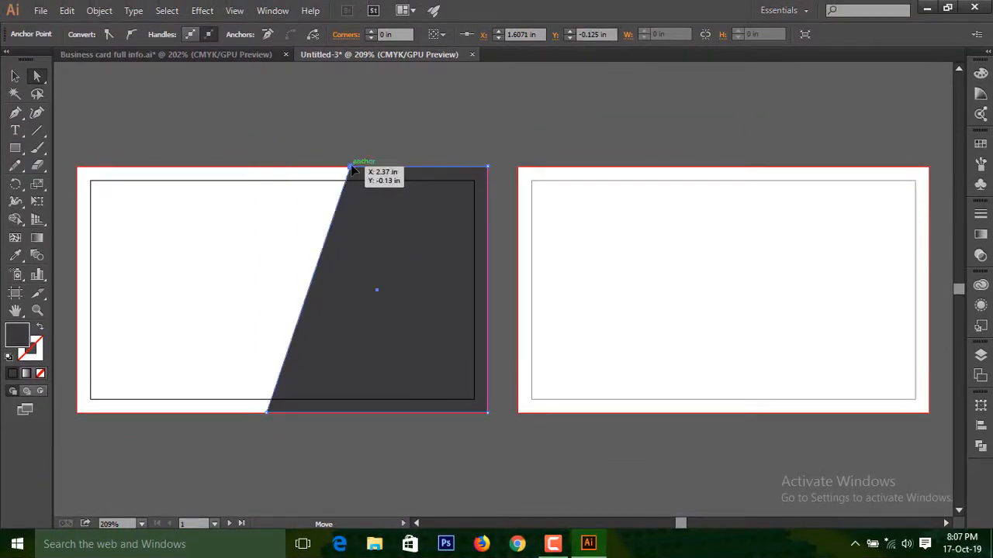
click(221, 115)
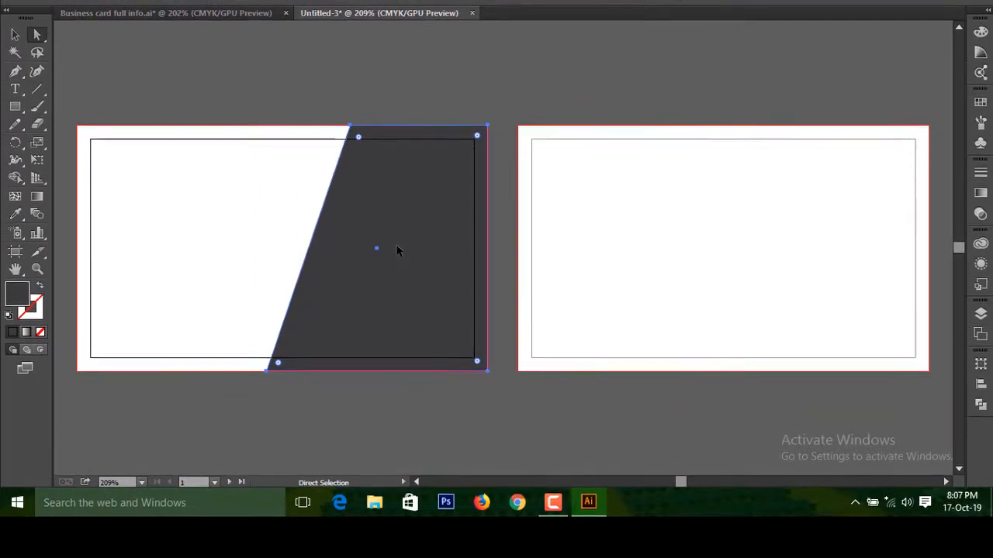
Duplicate the slanted dark shape slightly to the left and set the copy's opacity to 64%
click(34, 81)
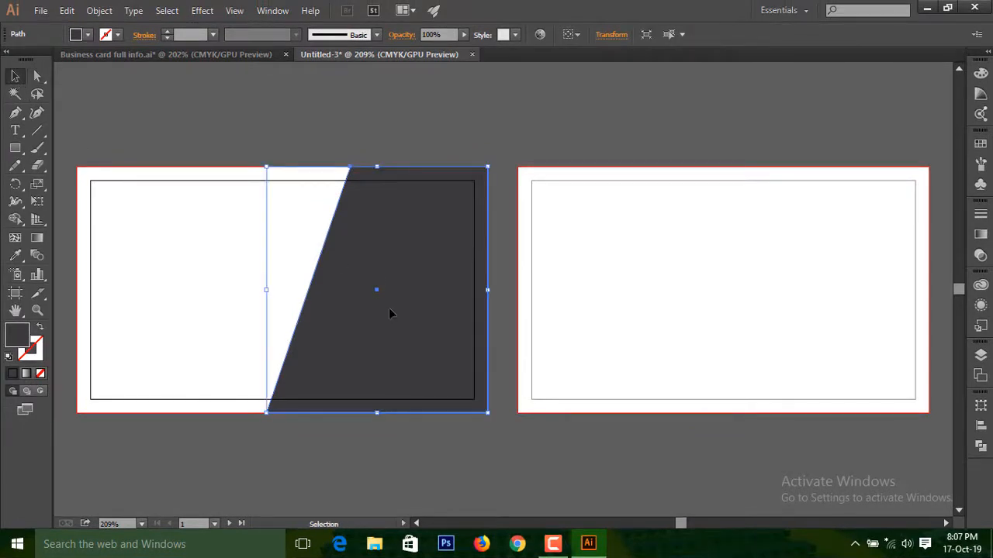
key(ctrl+c)
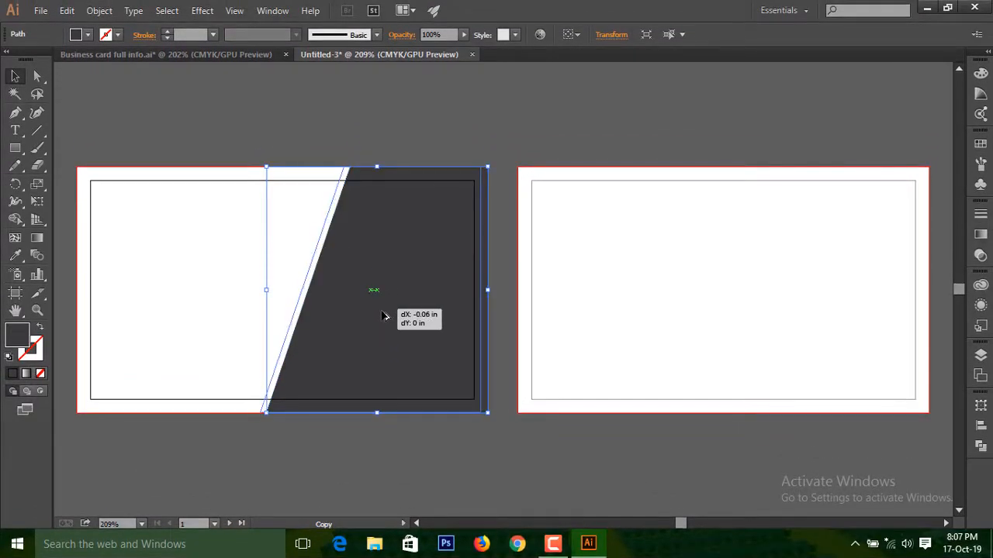
drag(383, 315, 383, 313)
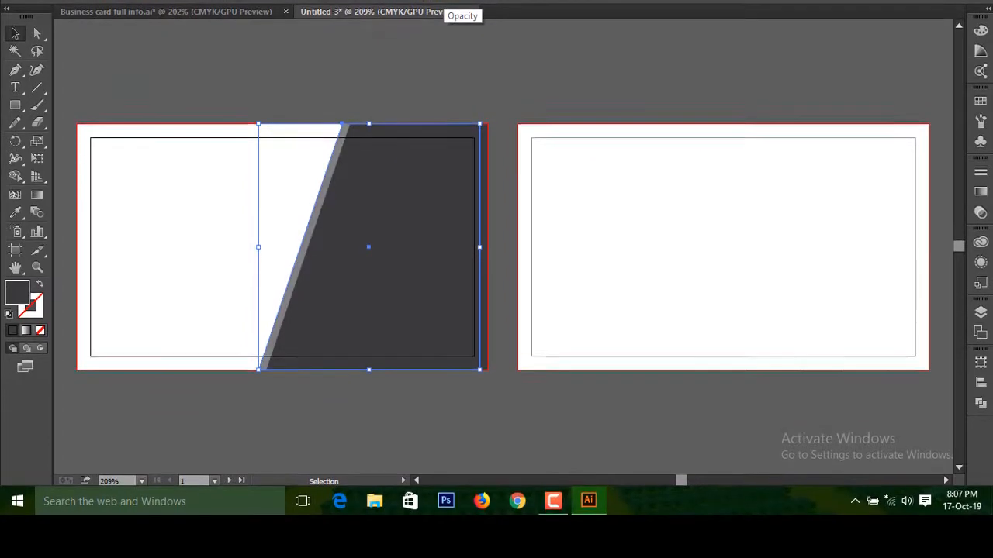
click(343, 161)
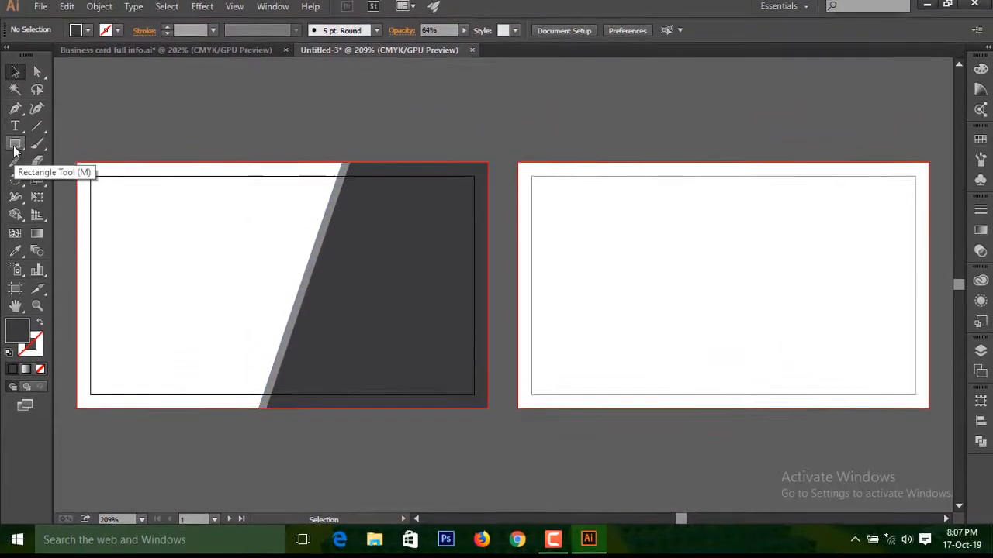
Draw a horizontal band about 1.75 × 0.46 in across the slanted edge to the first card's right bleed edge and fill it red
click(14, 148)
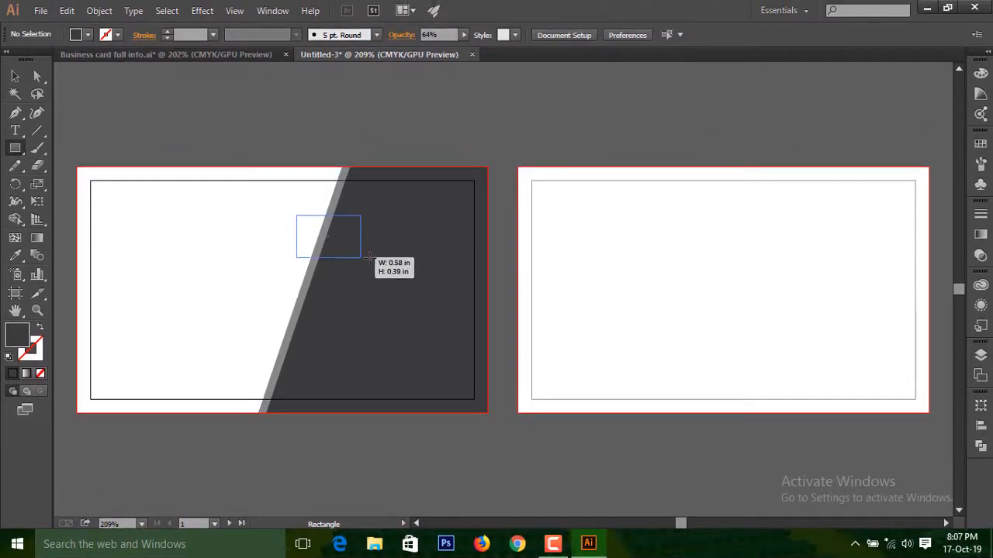
mouse_move(491, 269)
mouse_down()
mouse_move(494, 261)
mouse_move(486, 266)
mouse_up()
click(87, 34)
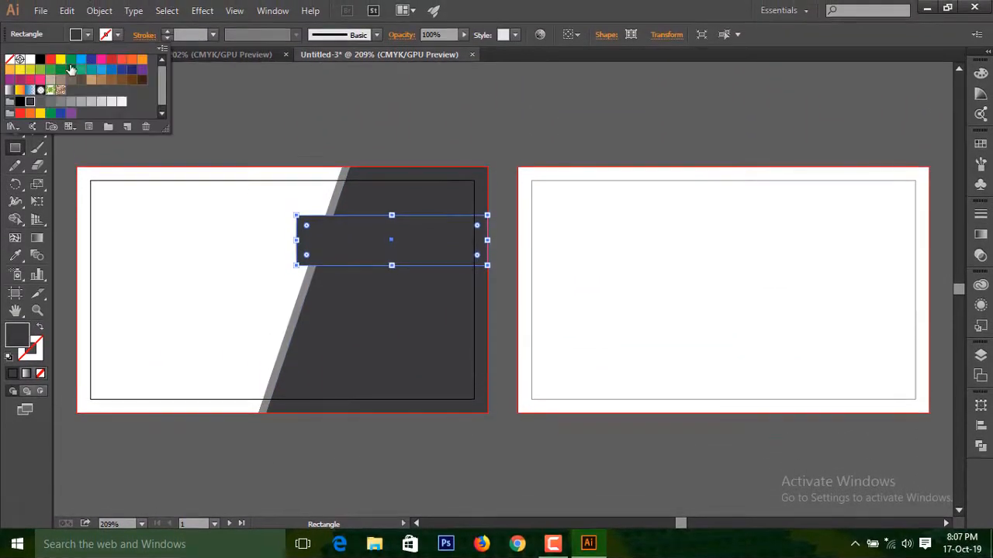
click(52, 60)
key(Escape)
click(14, 76)
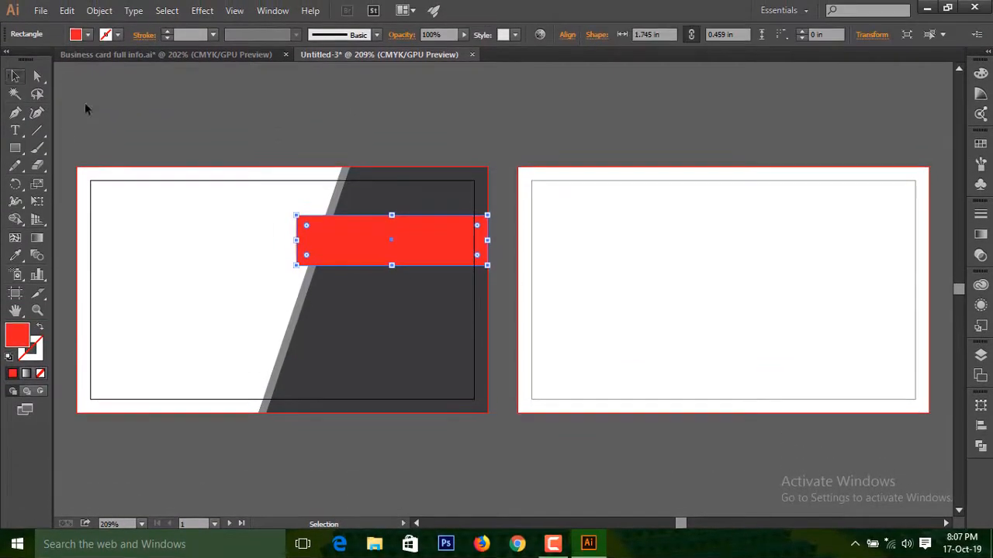
click(84, 104)
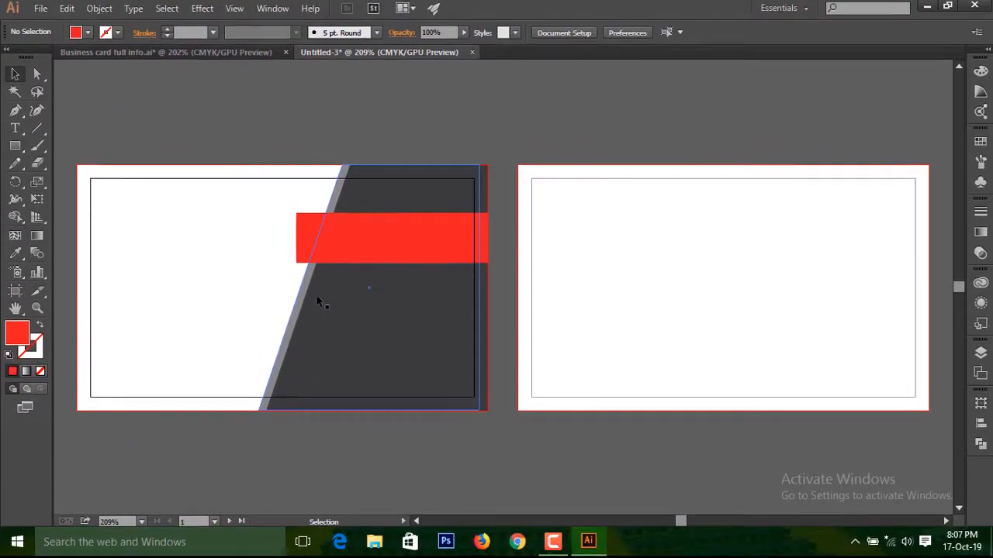
Remove the gray strip above the red band from the three overlapping shapes with the Shape Builder tool
drag(304, 189, 469, 376)
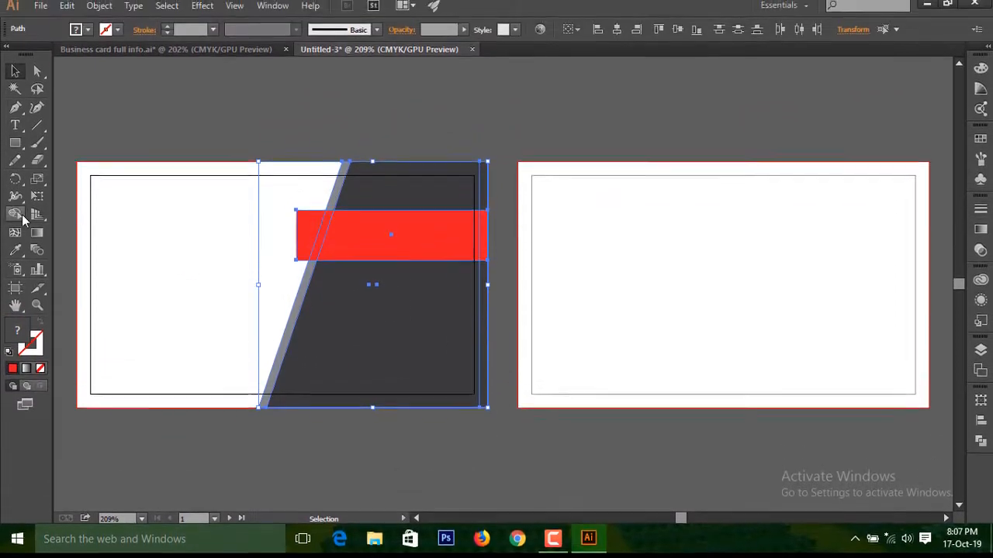
click(15, 218)
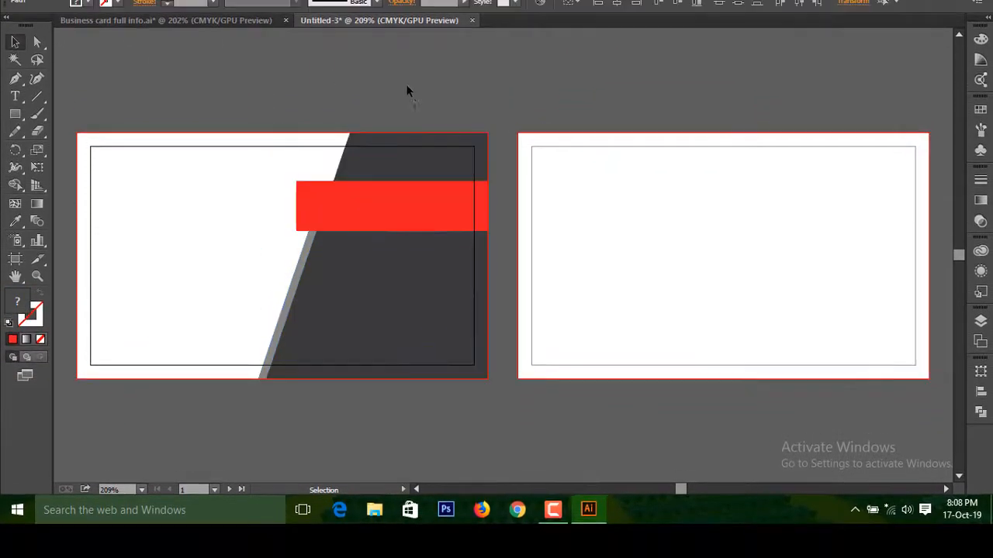
click(405, 122)
Bring the slanted dark panel on the first card to the front of the stacking order
click(484, 195)
drag(487, 292, 481, 292)
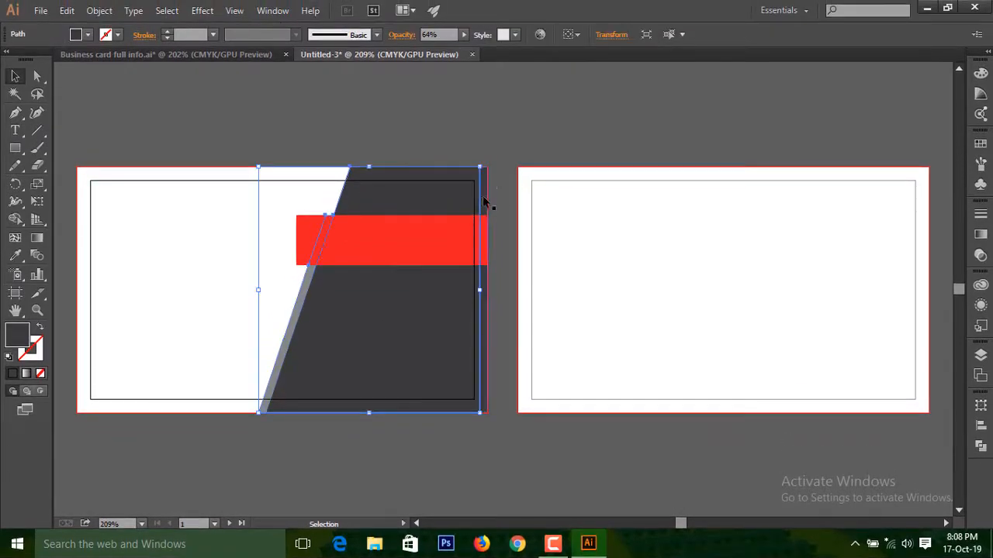
right_click(484, 203)
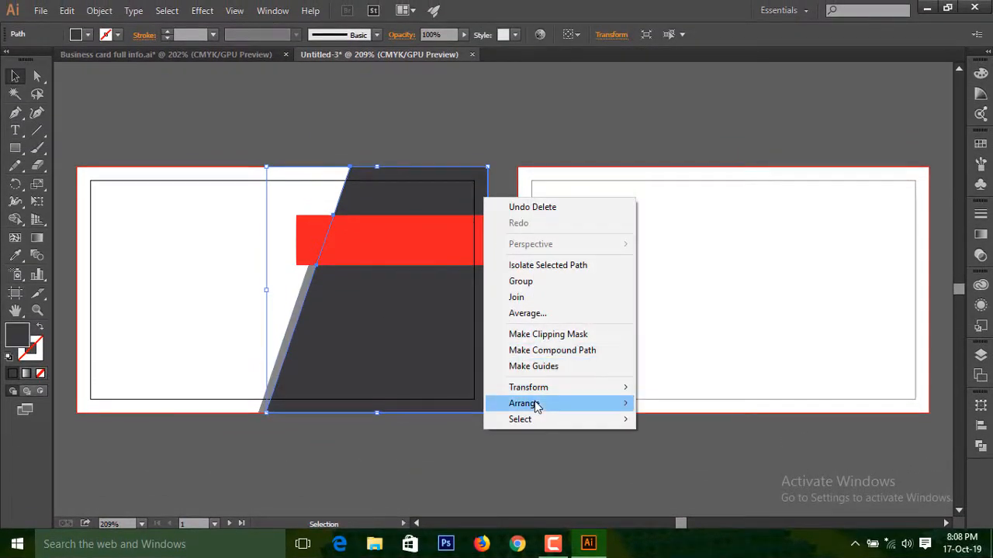
mouse_move(534, 404)
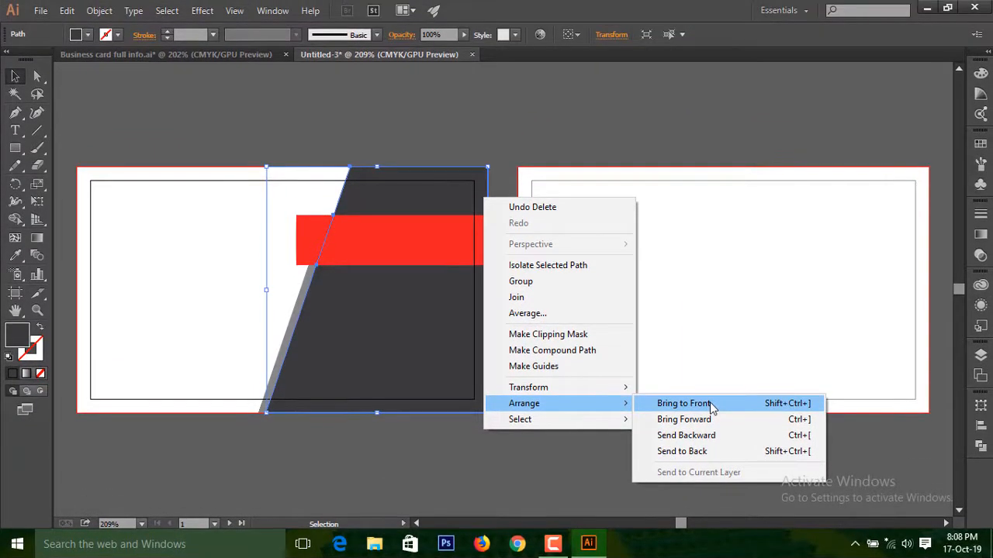
click(710, 403)
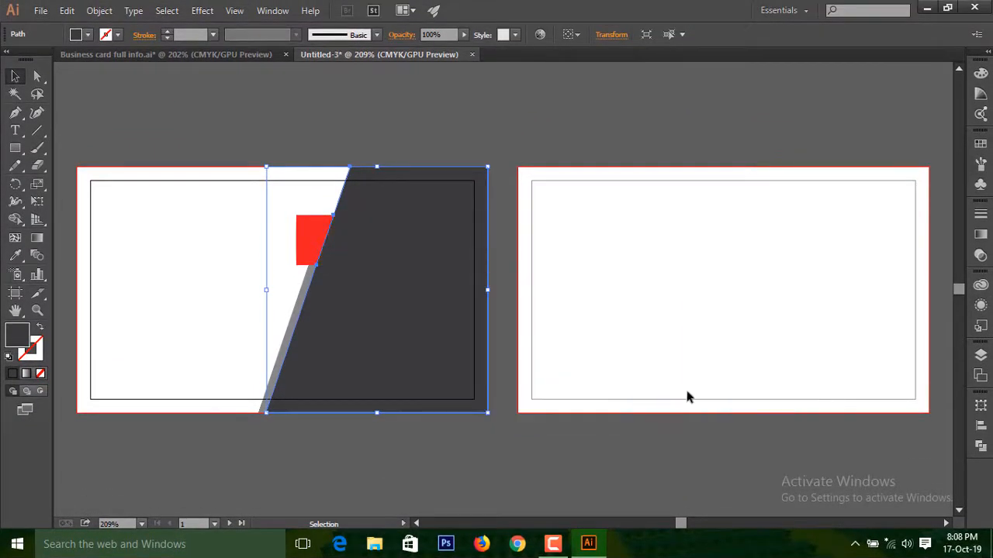
Bring the red band back to the front, above the slanted dark panel
click(321, 210)
click(303, 238)
right_click(311, 235)
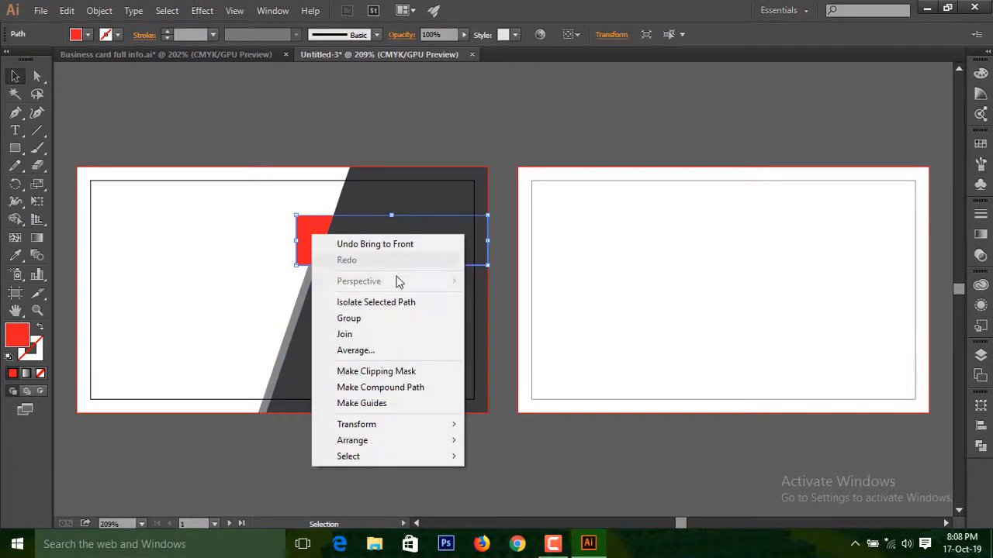
mouse_move(443, 441)
click(504, 440)
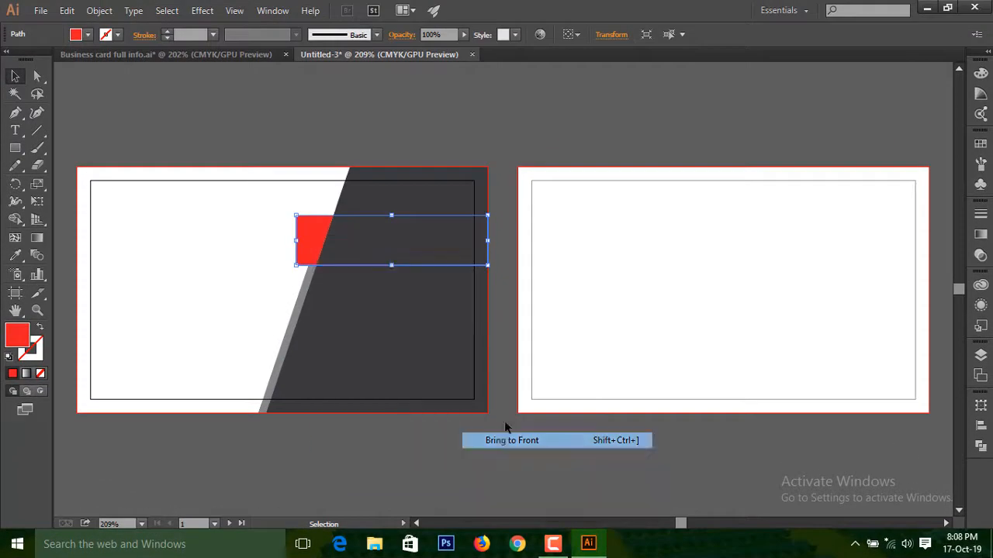
Recolour the gray offset shape behind the dark panel by sampling the red band with the Eyedropper
click(507, 124)
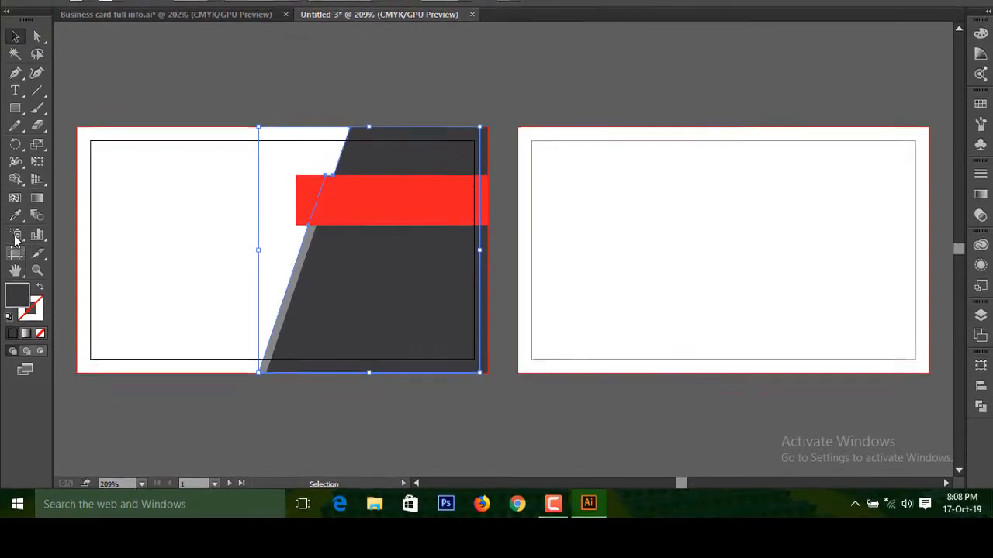
click(15, 255)
click(378, 243)
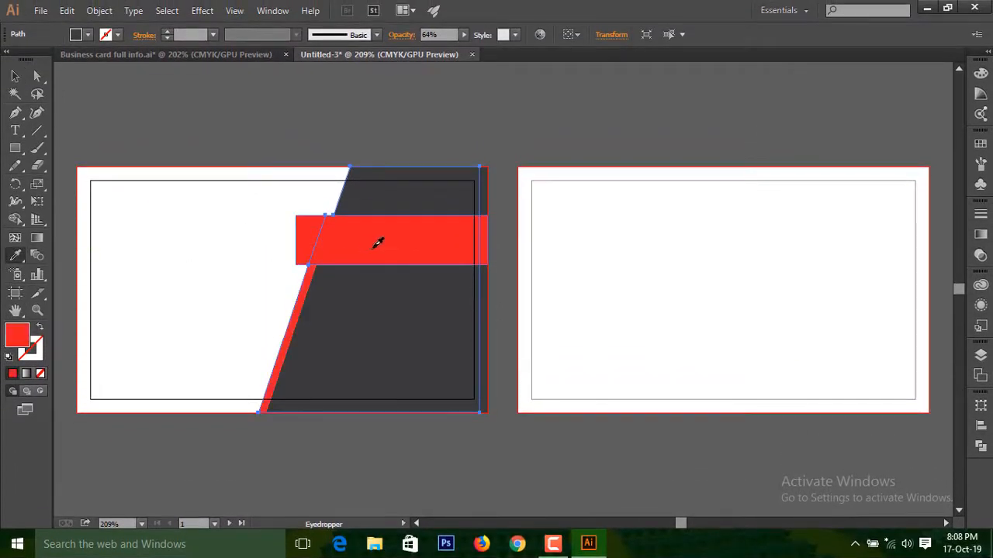
click(14, 76)
click(307, 144)
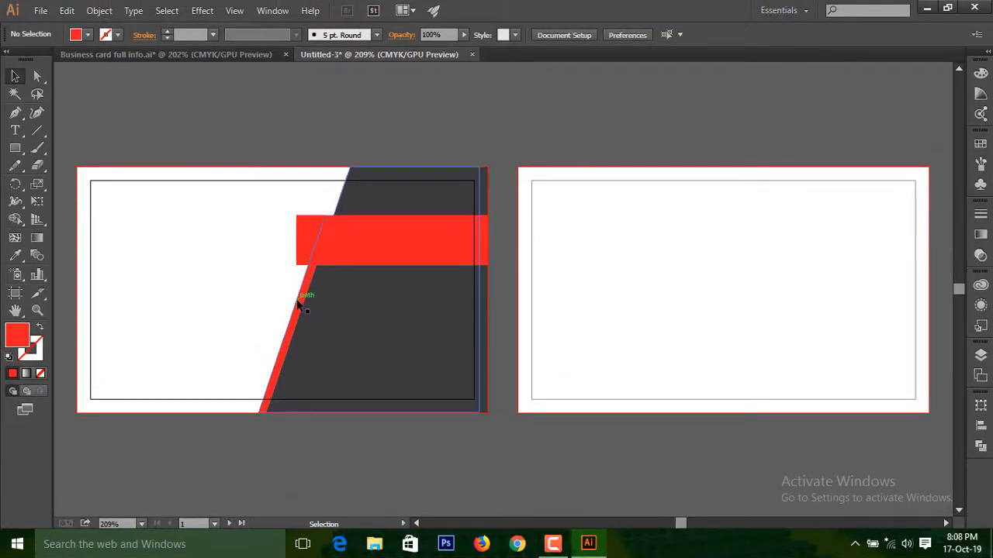
Lock the path of the horizontal red band so it cannot be edited
key(ctrl+space)
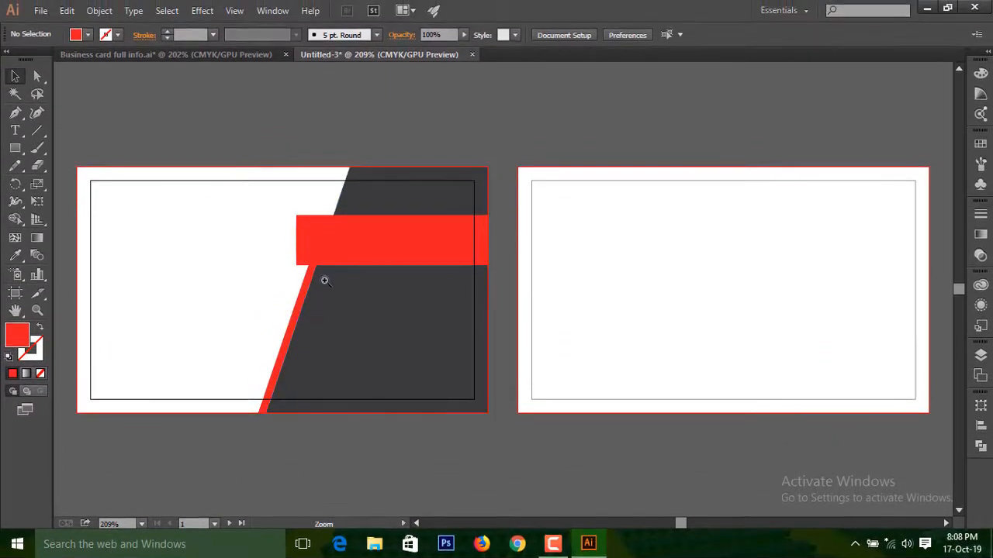
ctrl+click(325, 280)
ctrl+click(474, 275)
ctrl+click(450, 281)
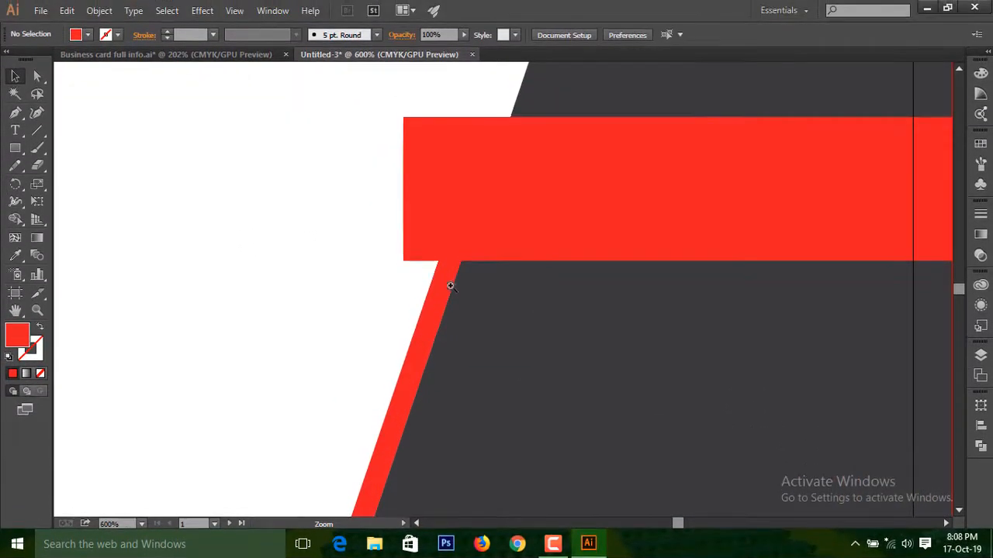
ctrl+click(440, 278)
ctrl+click(464, 281)
key(space)
drag(594, 314, 418, 357)
click(979, 355)
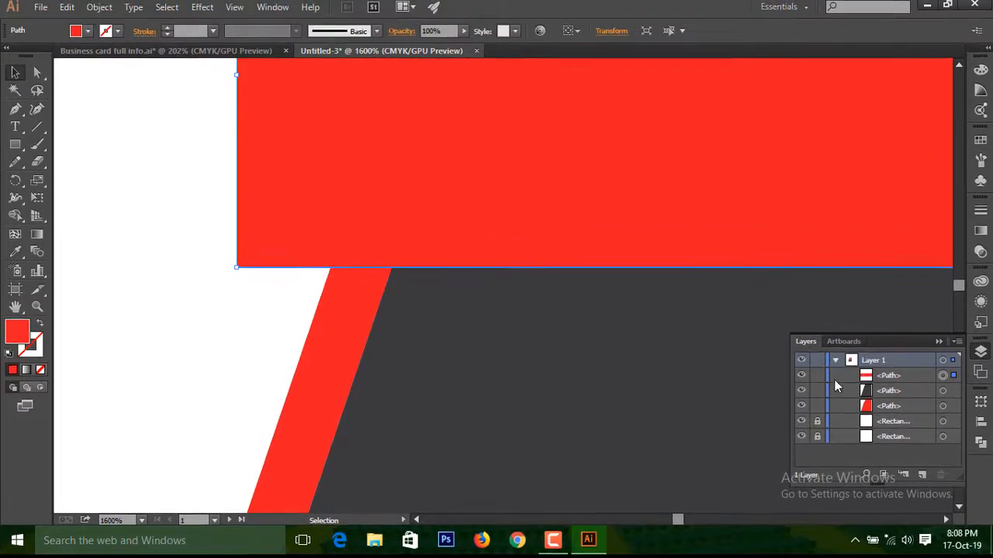
click(937, 346)
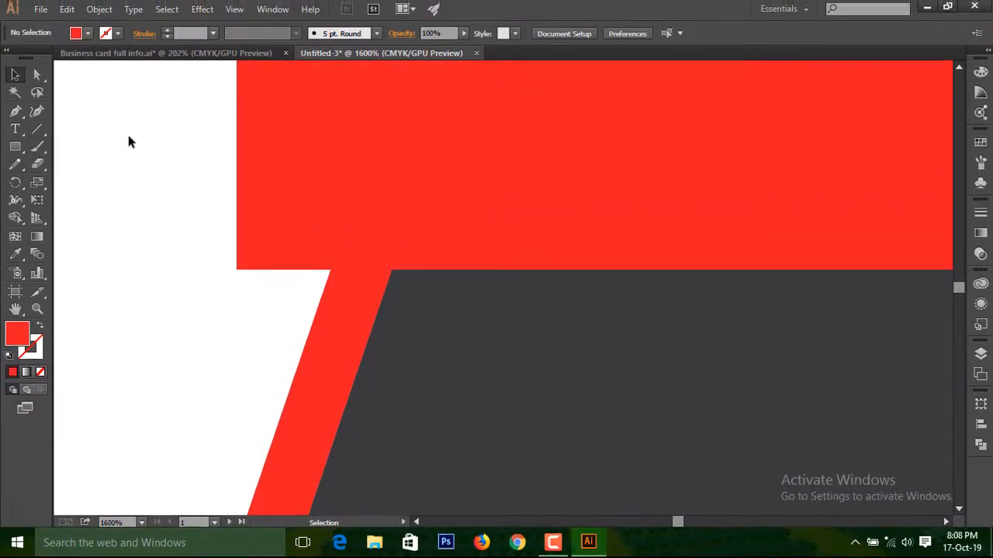
Lock the path of the red slanted shape behind the dark panel
click(332, 273)
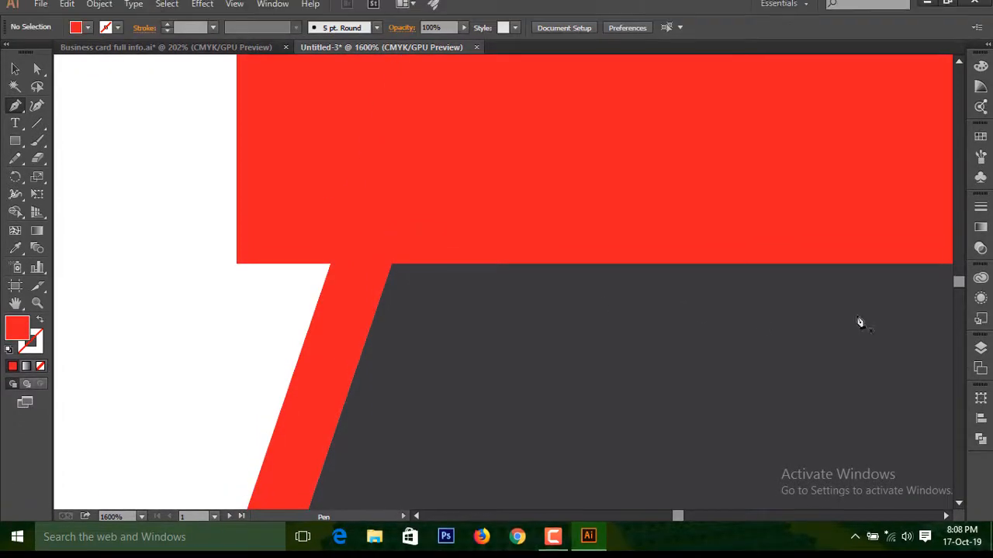
click(980, 354)
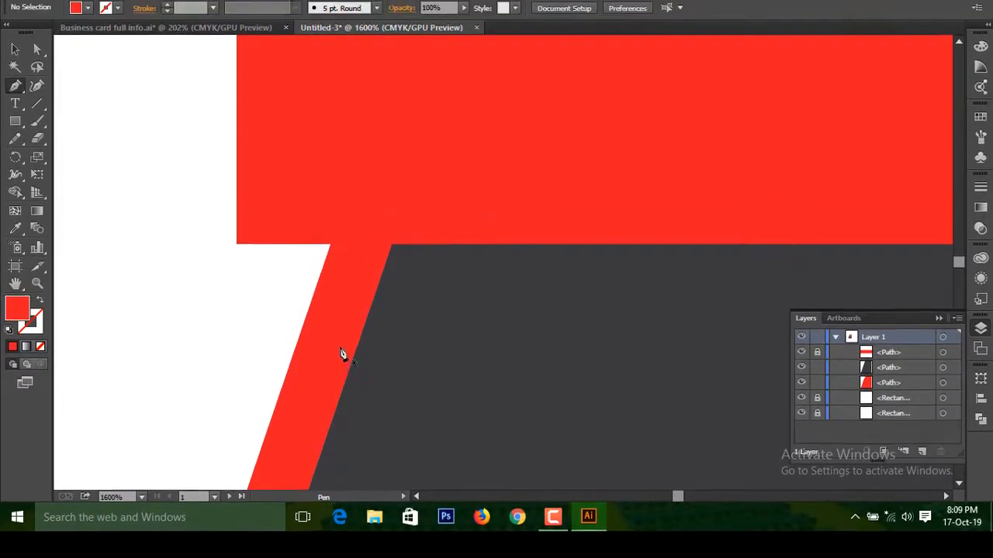
click(350, 348)
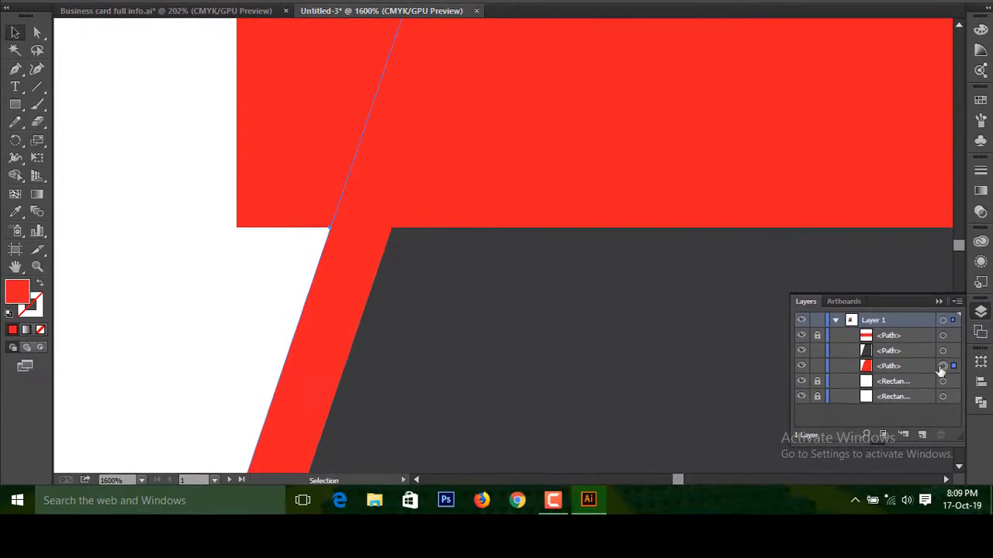
click(939, 345)
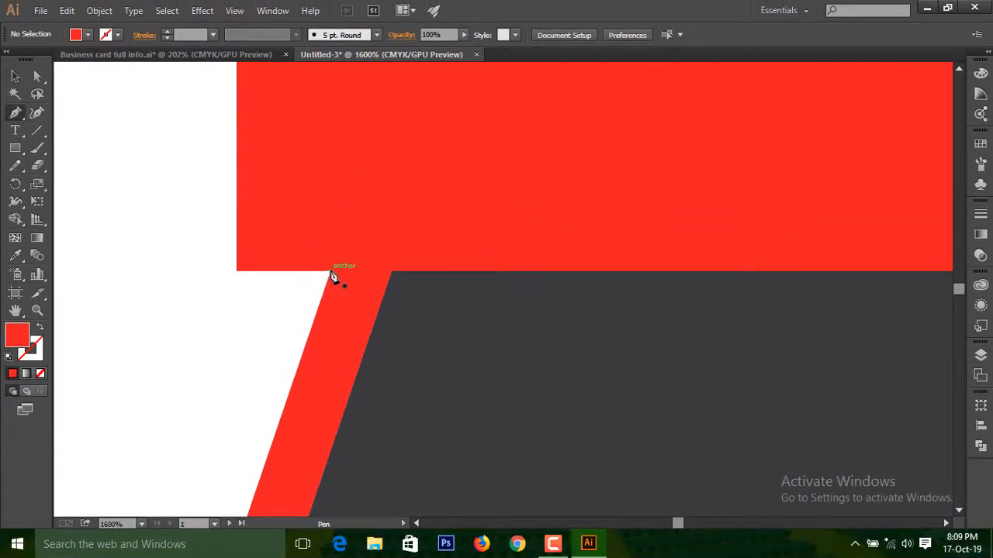
Draw a closed triangle about 0.11 × 0.11 in with the Pen tool between the band's lower-left corner and the slanted red strip
drag(332, 276, 229, 275)
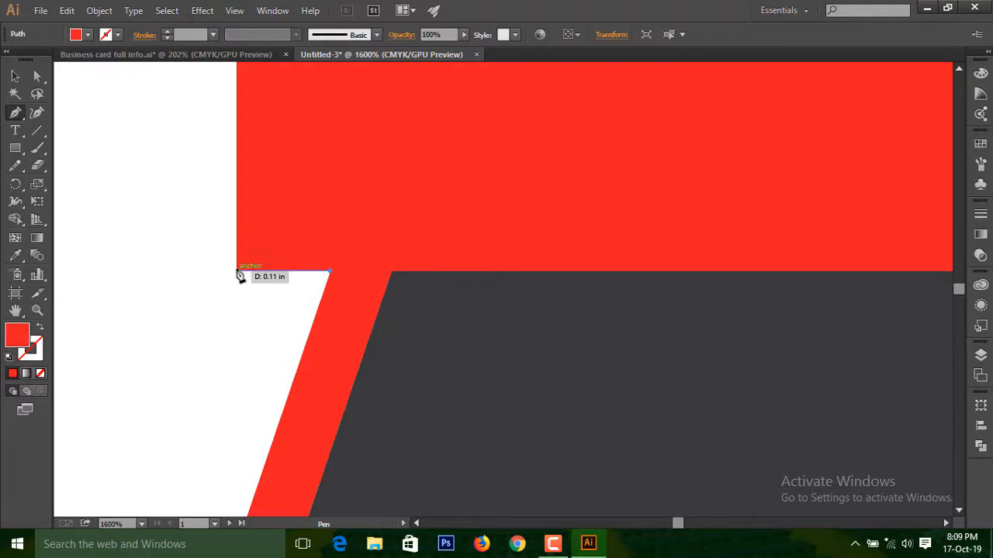
click(237, 272)
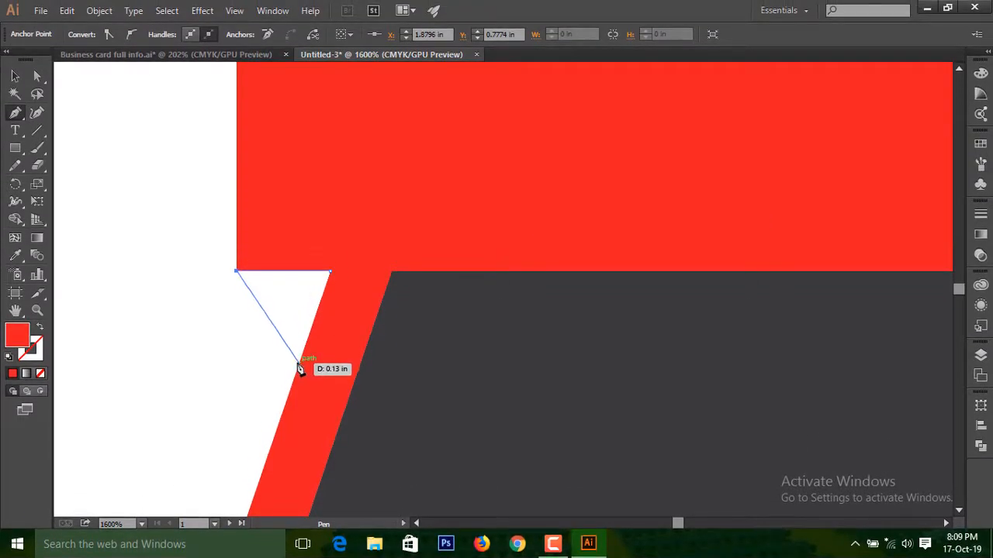
click(299, 363)
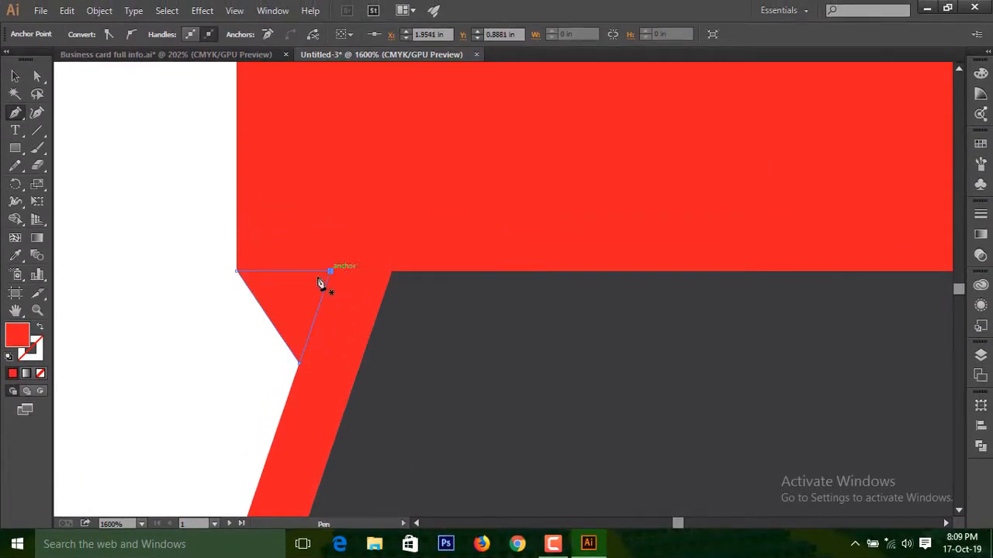
click(320, 280)
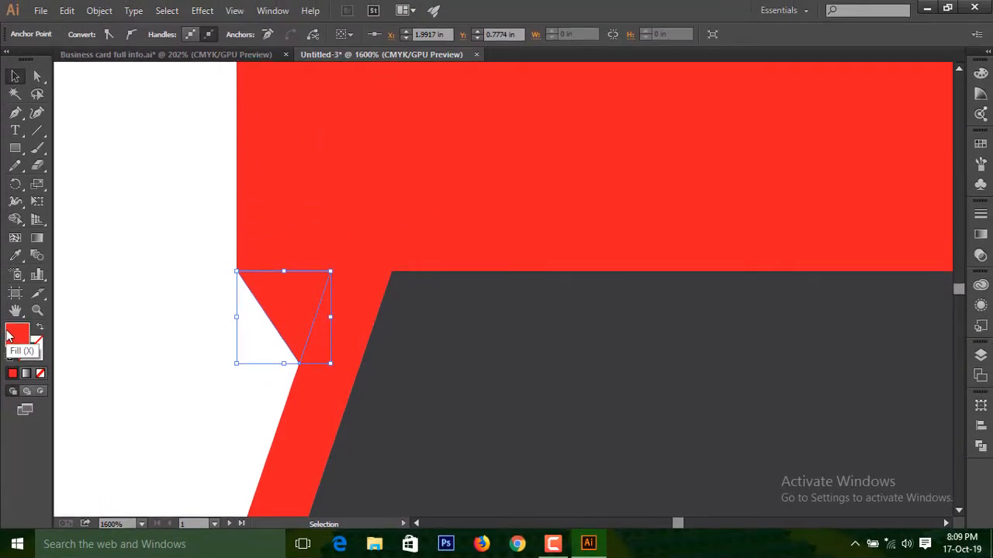
Set the opacity of the small red triangle under the band to 30% and deselect it
click(16, 151)
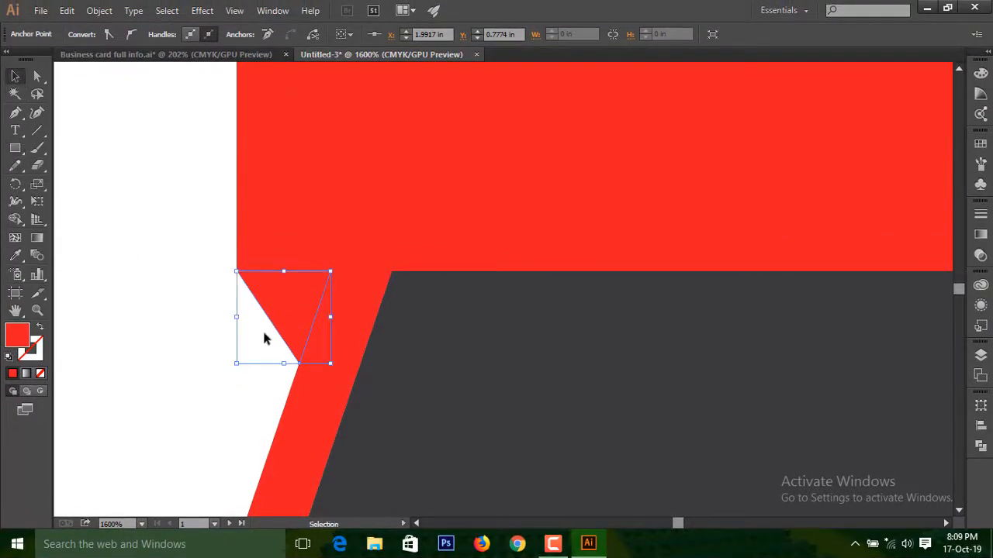
click(291, 293)
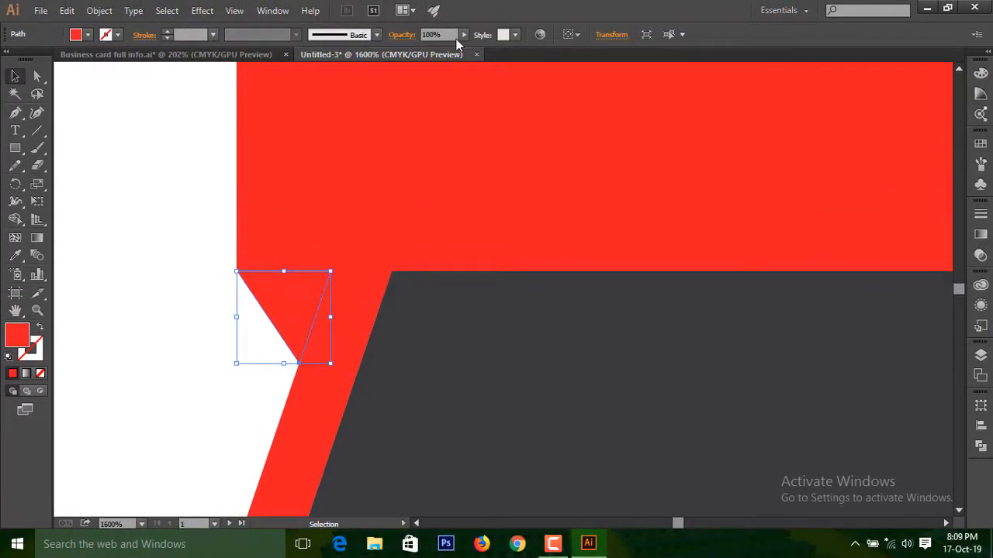
click(441, 34)
key(Down)
key(Down)
key(Down)
key(Down)
key(Down)
key(Down)
key(Down)
key(Down)
key(Down)
key(Down)
key(Down)
key(Down)
key(Down)
key(Down)
key(Down)
key(Down)
key(Down)
key(Down)
key(Down)
key(Down)
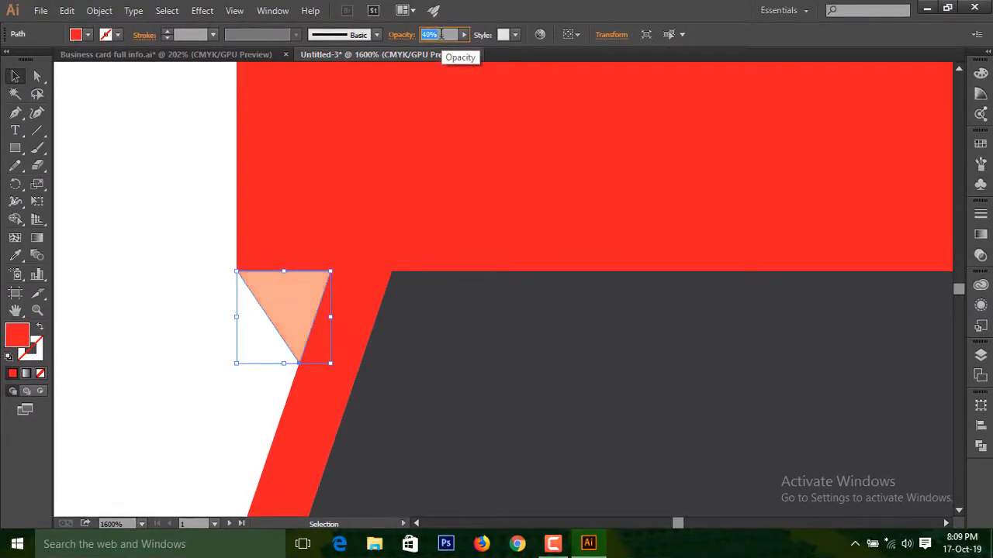
key(Up)
key(Up)
key(Up)
key(Up)
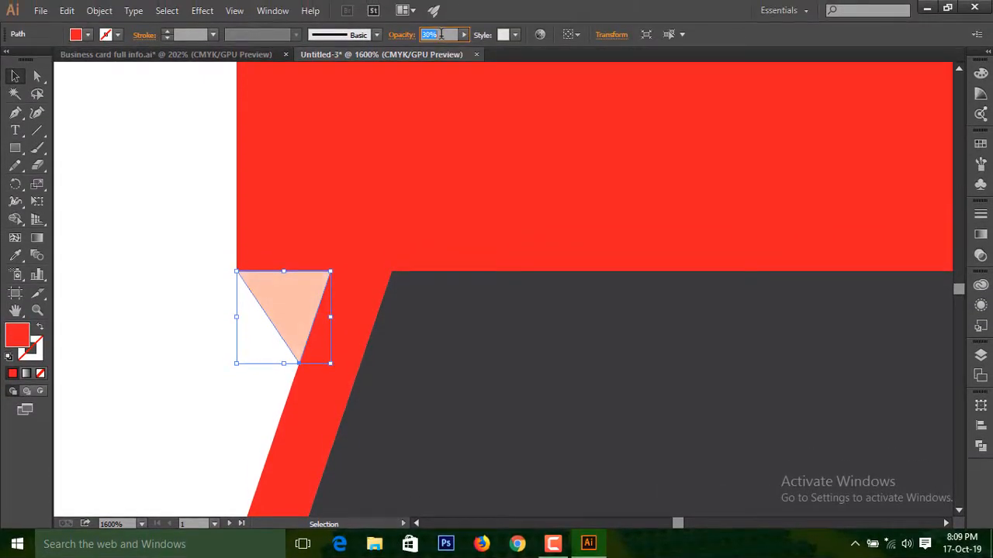
click(173, 184)
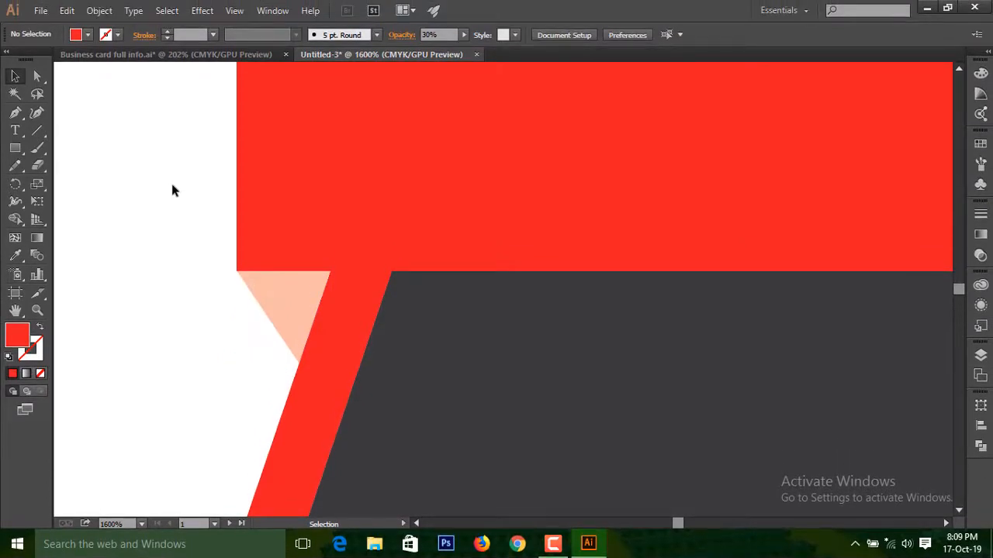
Unlock the path of the horizontal red band for editing
key(ctrl+minus)
key(ctrl+minus)
key(ctrl+minus)
key(ctrl+minus)
key(ctrl+minus)
key(ctrl+minus)
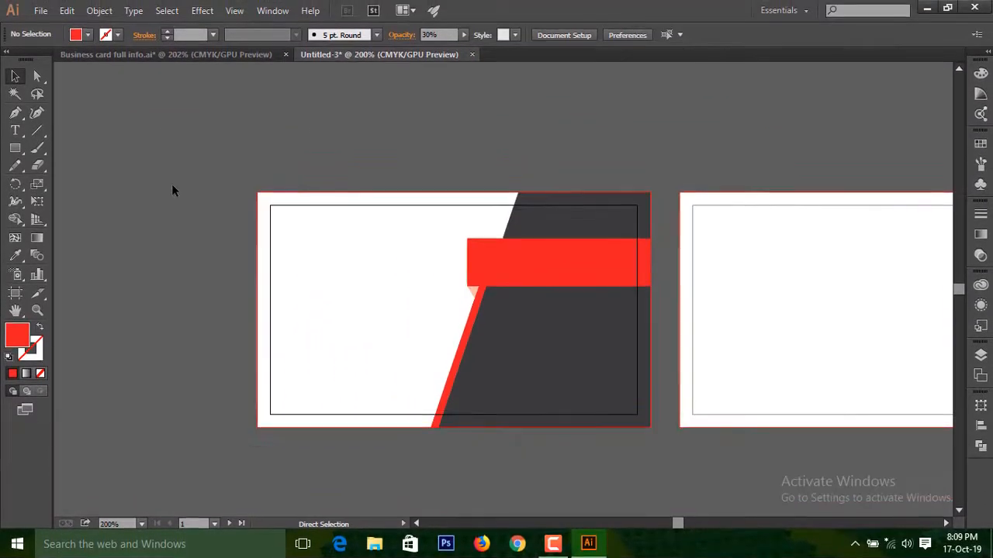
key(ctrl+minus)
key(ctrl+space)
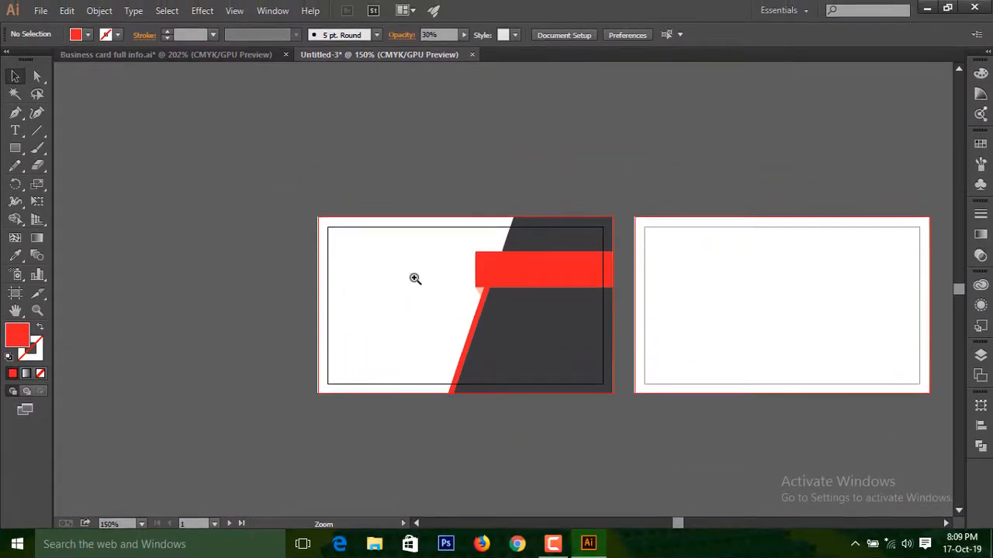
ctrl+click(414, 279)
ctrl+click(571, 278)
ctrl+click(571, 279)
ctrl+click(523, 291)
ctrl+click(456, 290)
key(space)
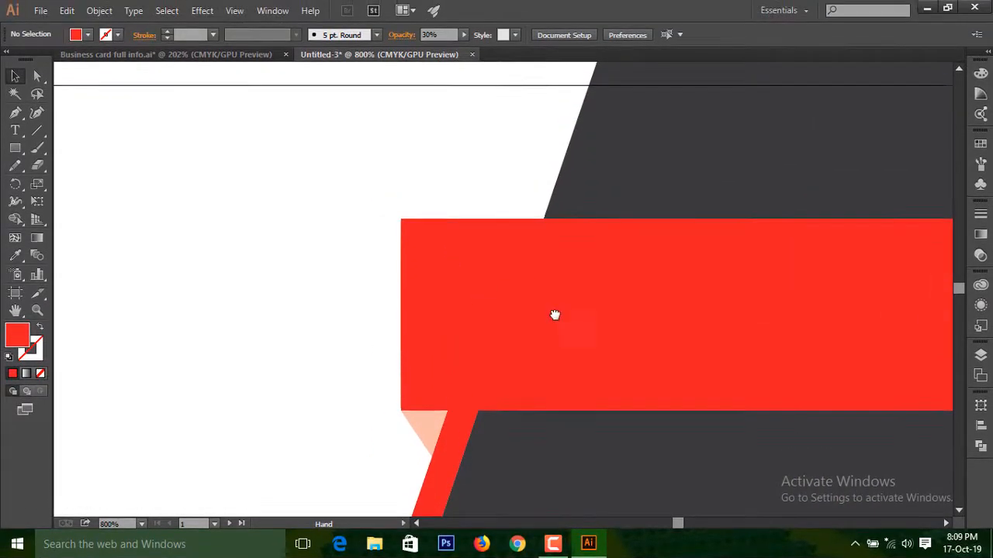
drag(555, 315, 312, 274)
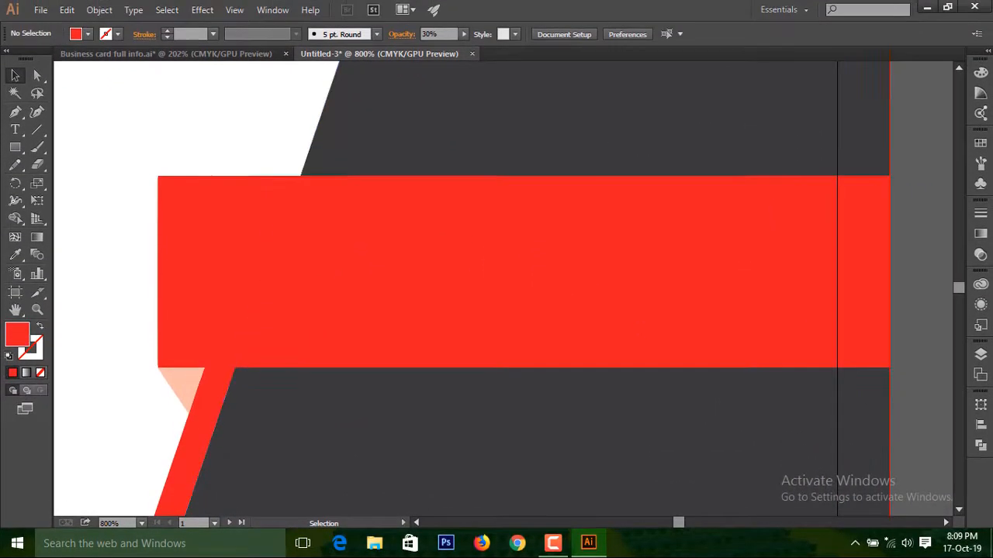
click(979, 356)
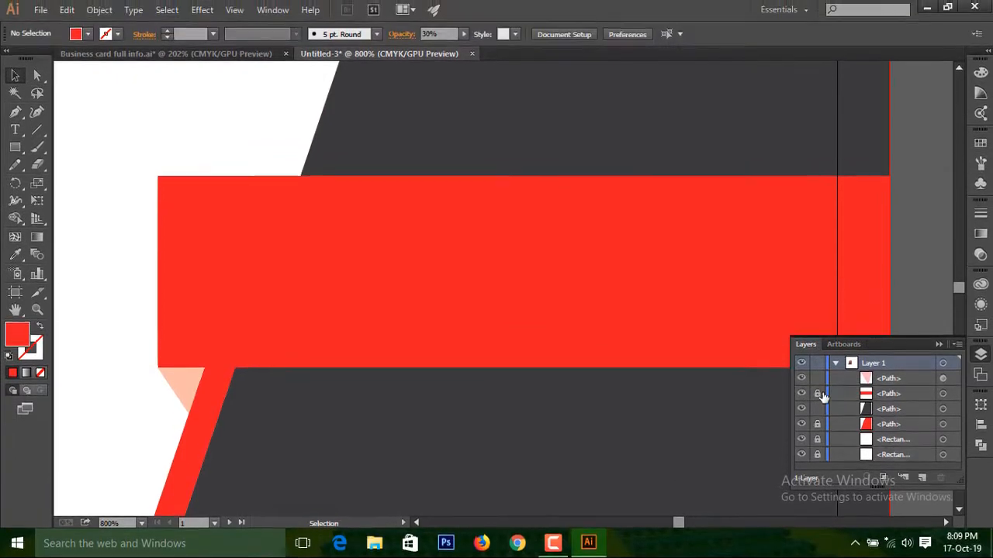
click(938, 346)
Slant the red band's left edge by moving its top-left anchor horizontally to about X 2.04 in
click(322, 248)
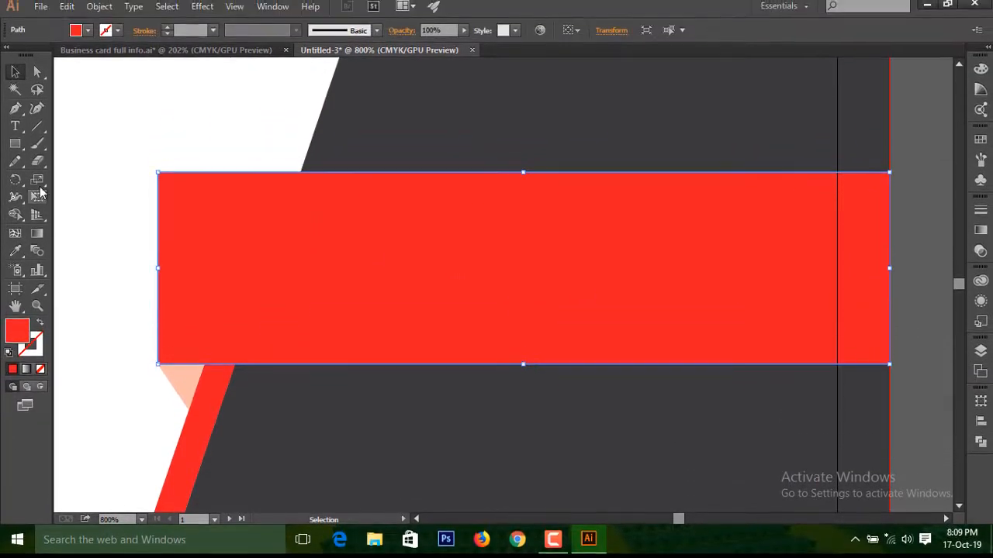
key(a)
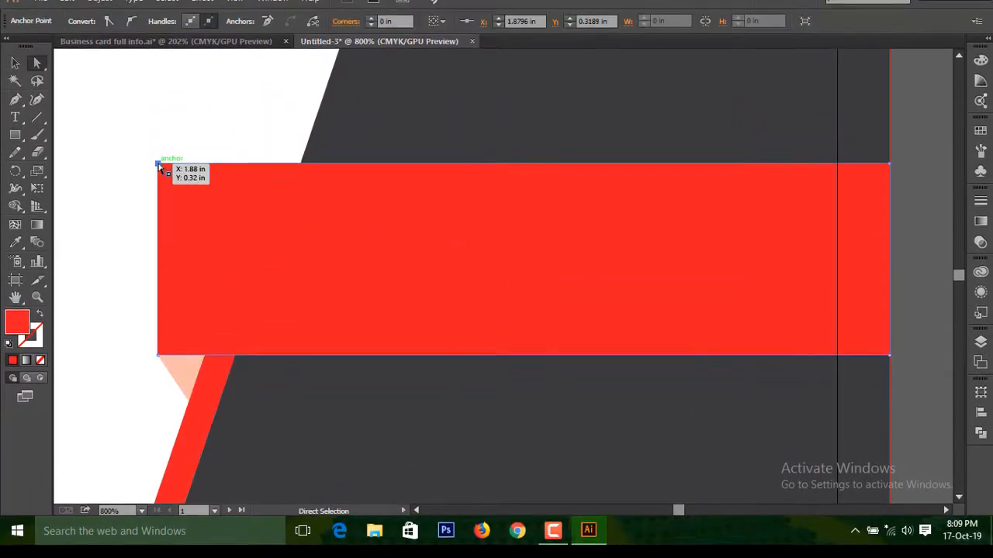
drag(159, 179, 223, 178)
click(256, 159)
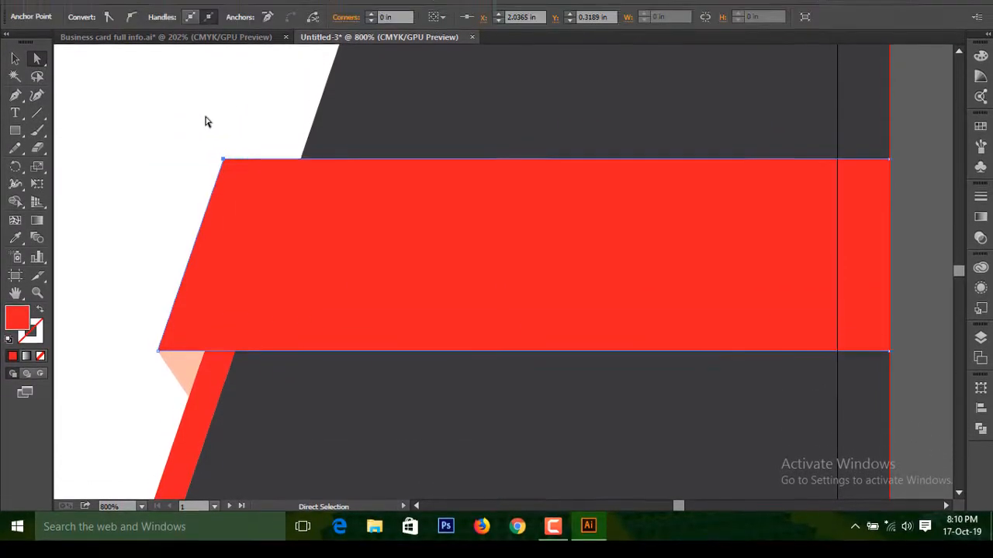
key(ctrl+minus)
key(ctrl+minus)
key(ctrl+minus)
key(ctrl+minus)
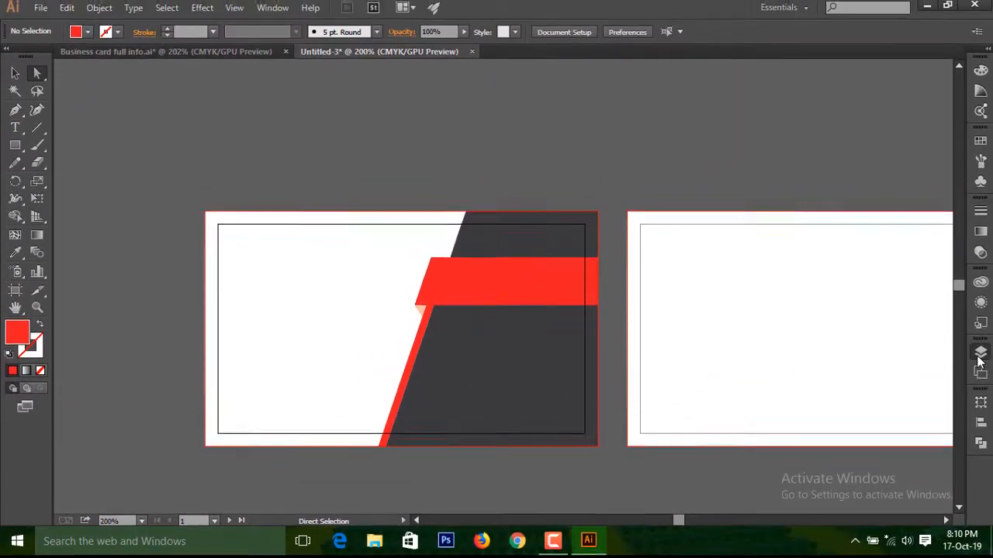
Try nudging the slanted red strip slightly sideways to adjust its visible width beside the dark panel
click(980, 354)
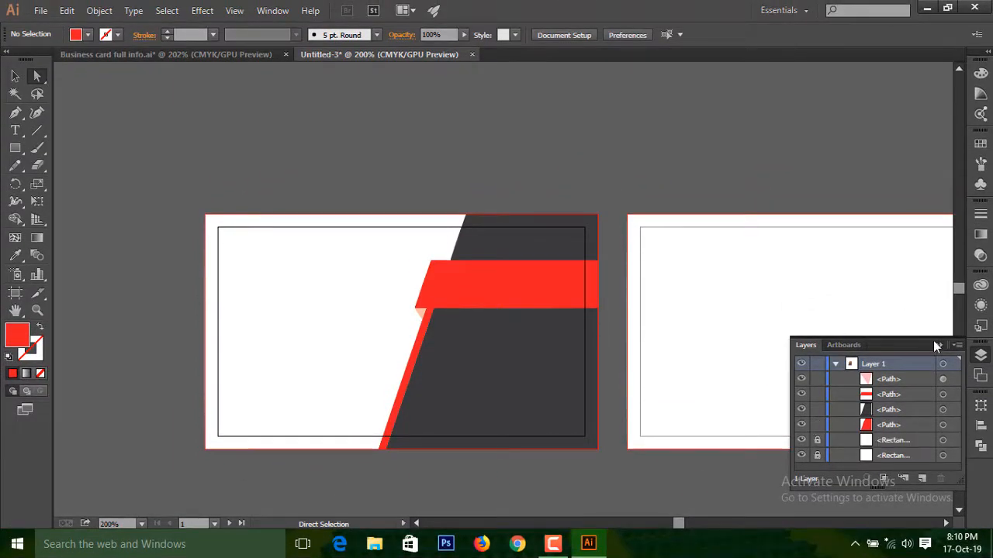
click(936, 346)
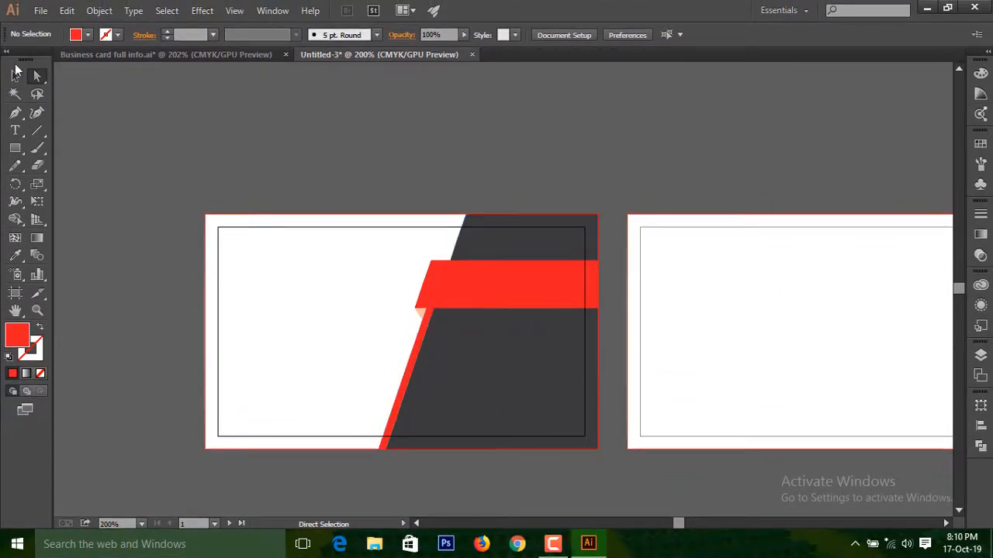
click(15, 74)
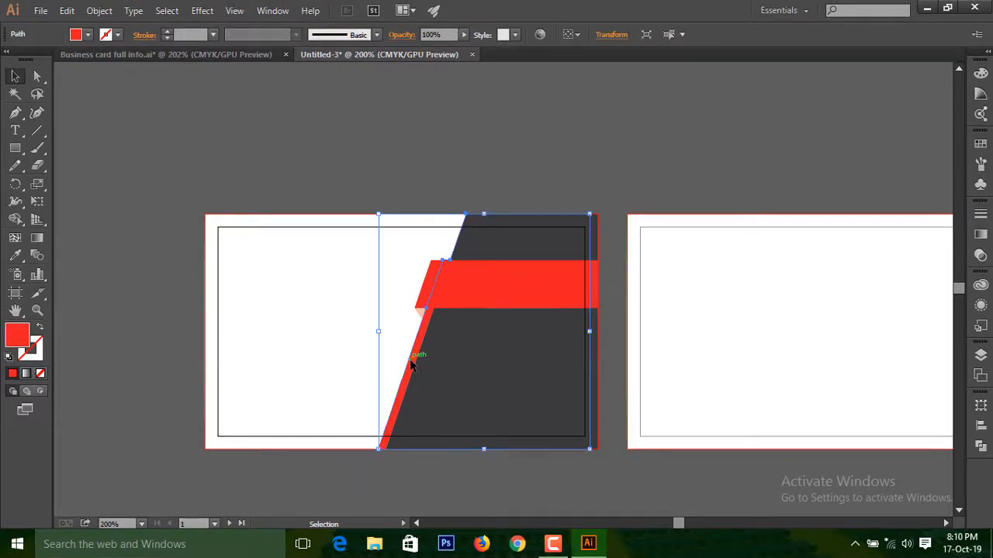
key(Left)
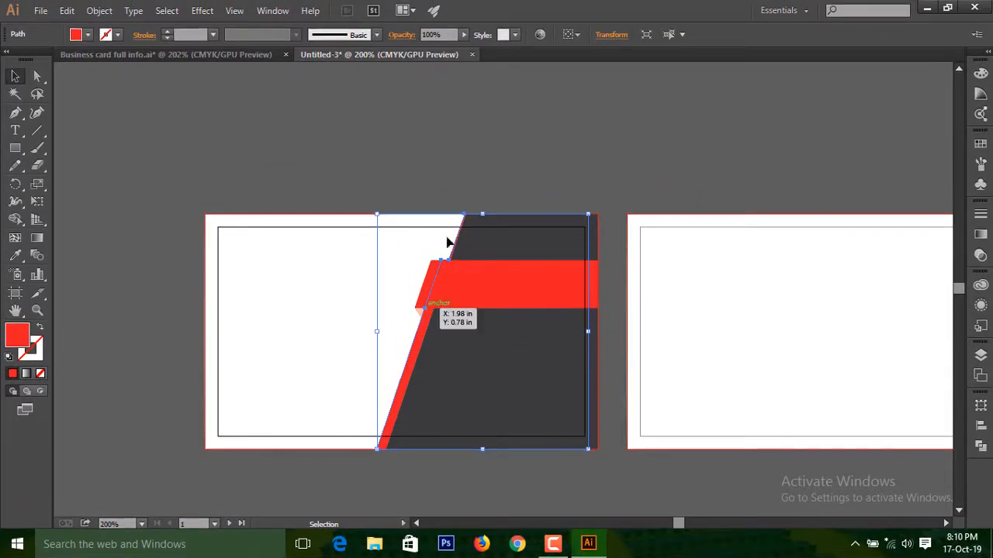
click(455, 138)
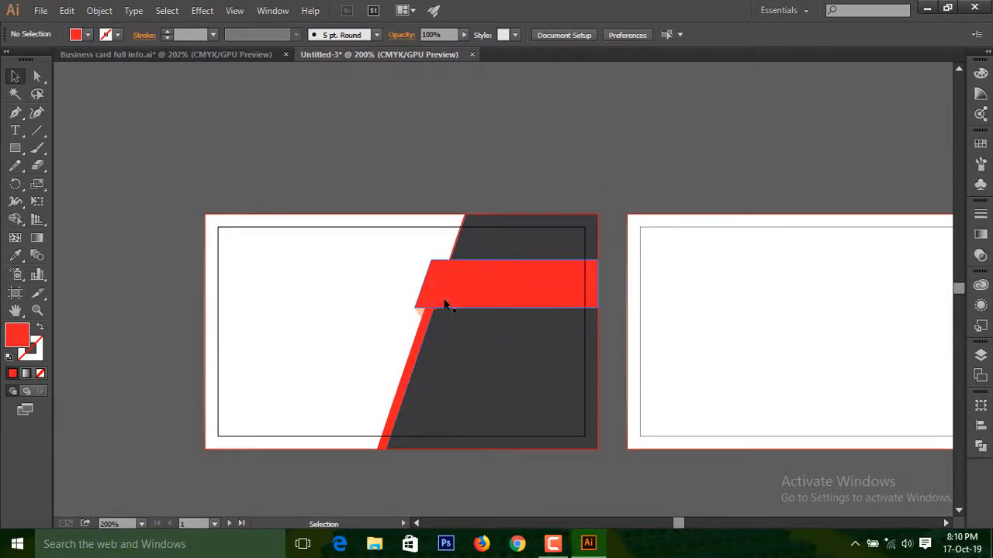
click(430, 299)
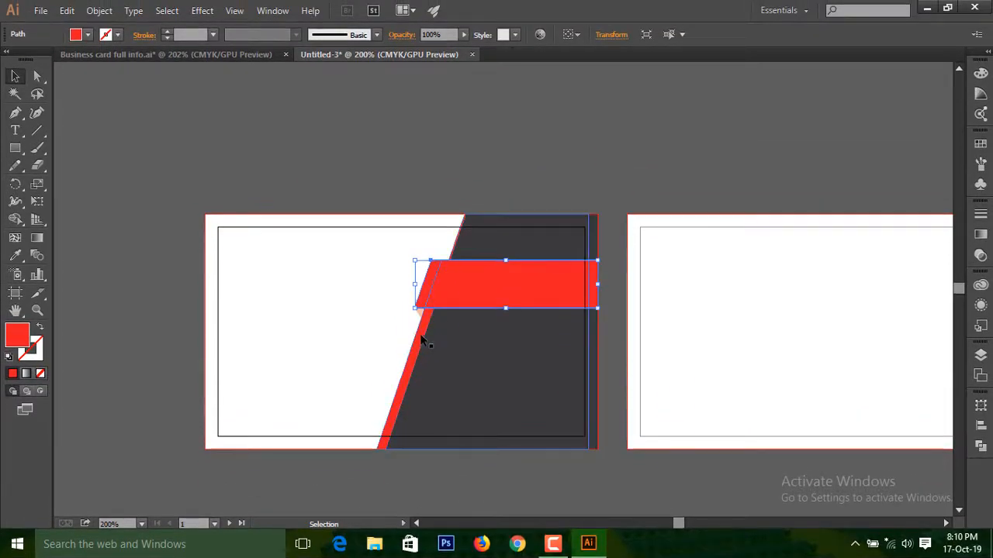
click(415, 353)
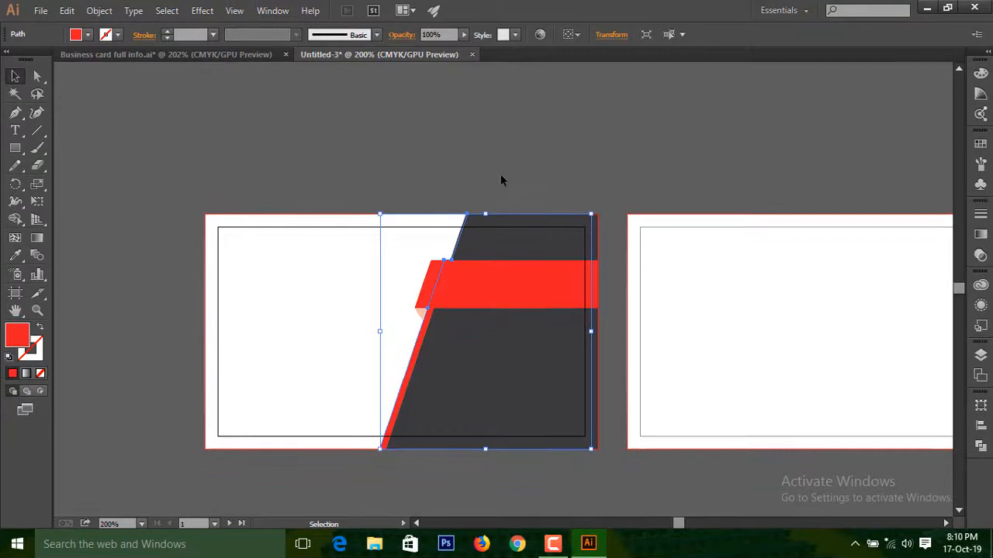
click(501, 175)
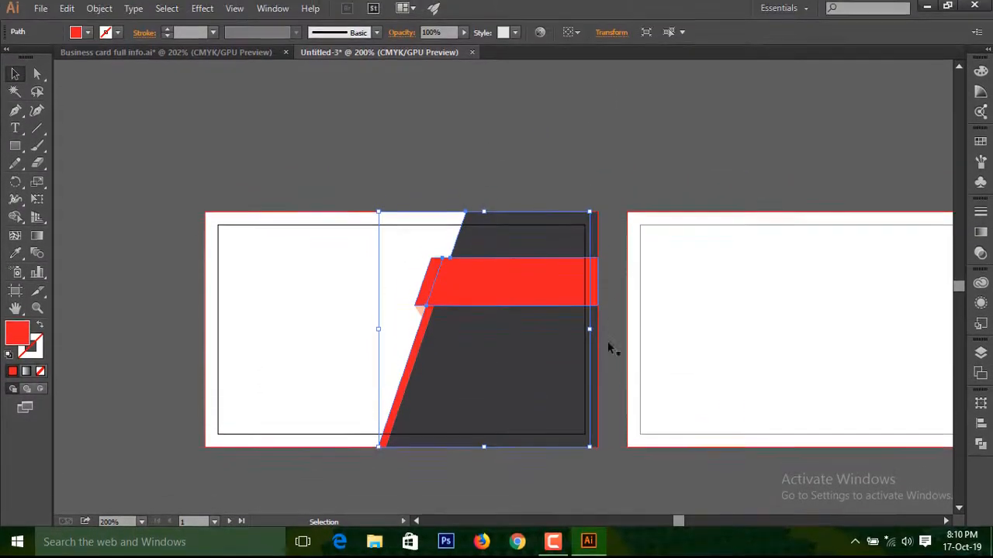
click(573, 149)
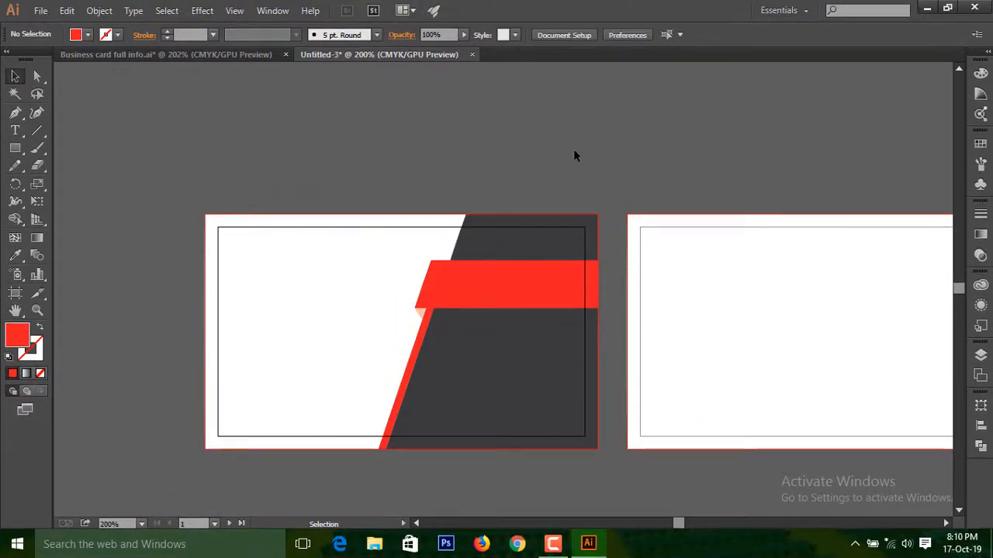
Draw a red rectangle of 3.75 × 0.694 in along the bottom edge of the second card and lock it
drag(717, 342, 373, 282)
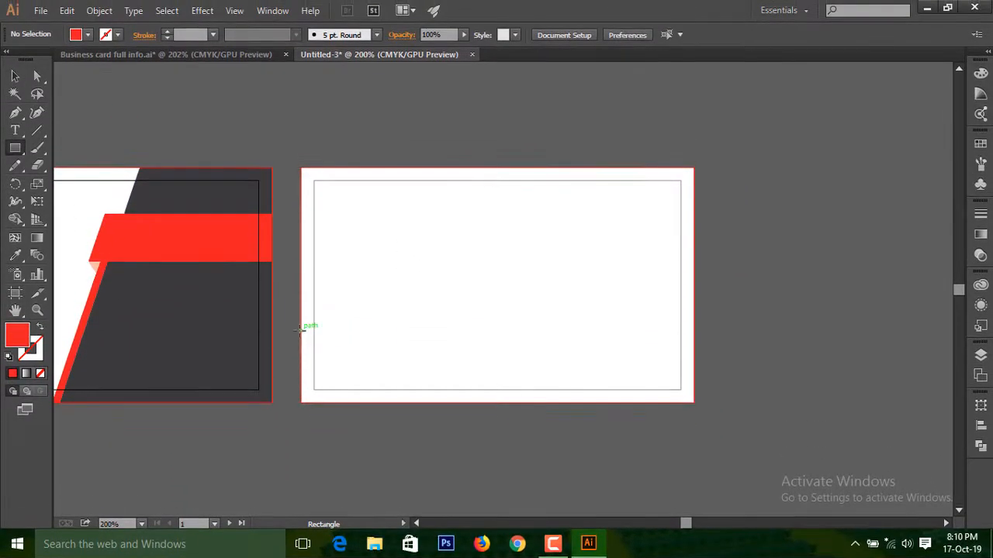
drag(437, 397, 693, 403)
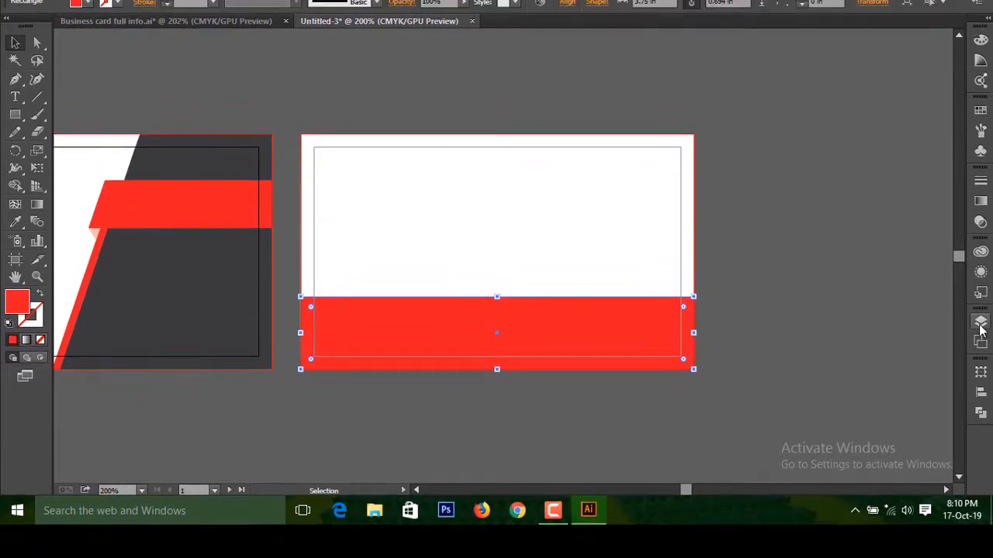
click(980, 355)
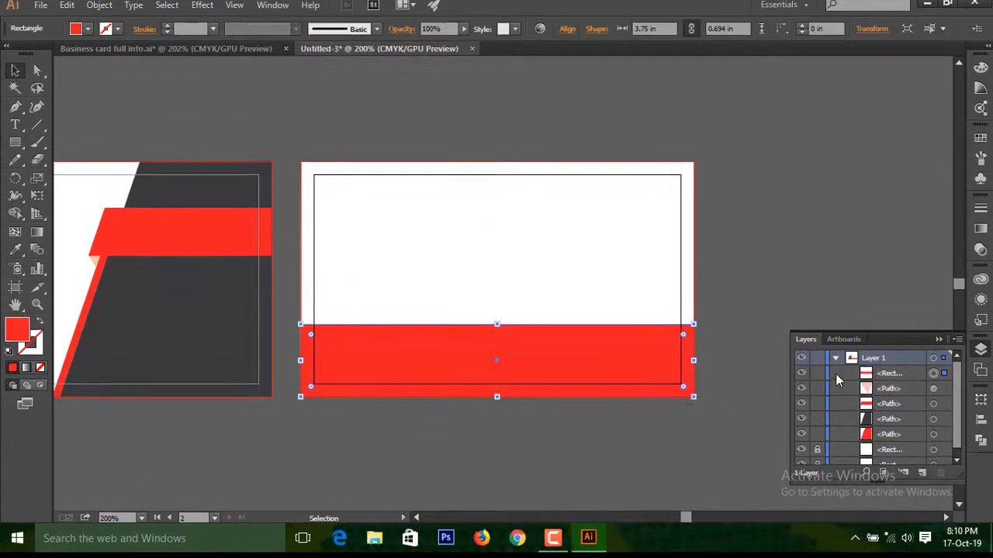
click(816, 379)
click(939, 345)
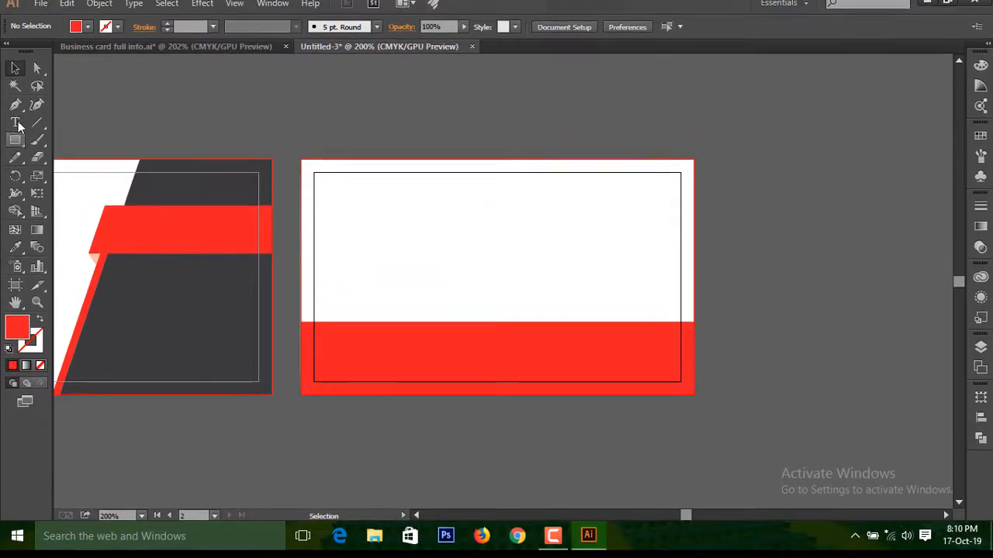
Draw a closed inverted trapezoid about 2.56 in wide and 0.35 in high with the Pen tool, hanging from the red rectangle's top edge
click(15, 113)
click(369, 331)
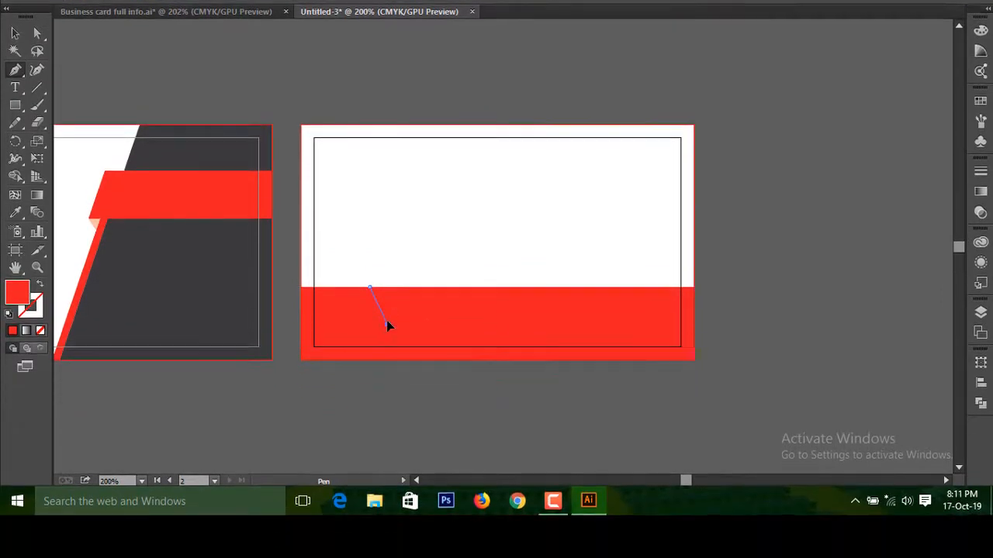
drag(388, 366, 405, 367)
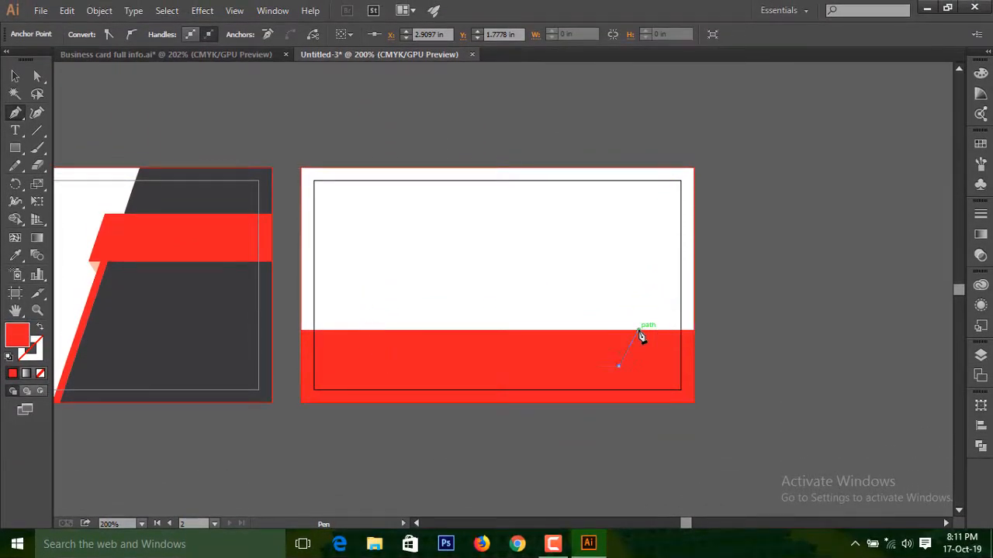
click(638, 331)
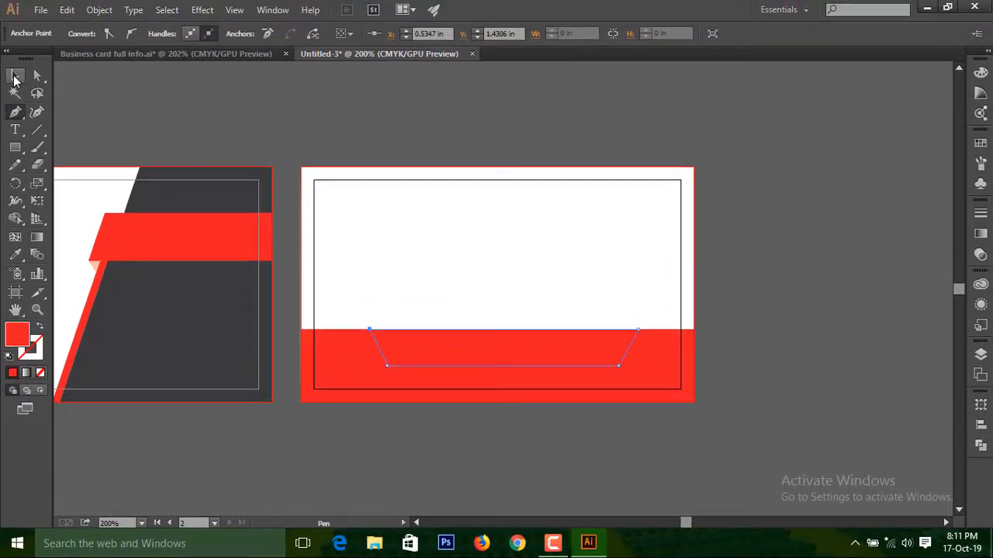
click(15, 77)
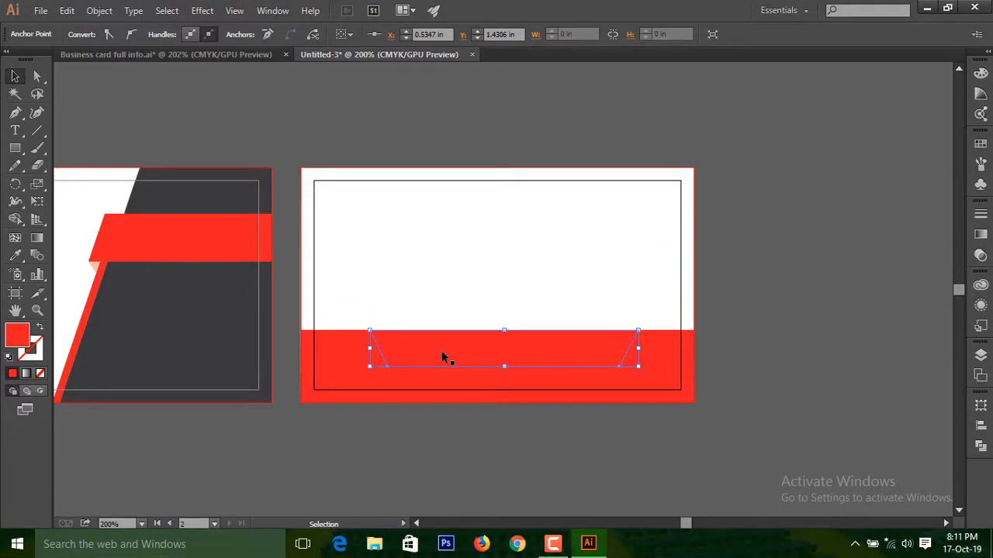
Nudge the trapezoid up about 0.18 in and left about 0.03 in so it straddles the rectangle's top edge
click(466, 351)
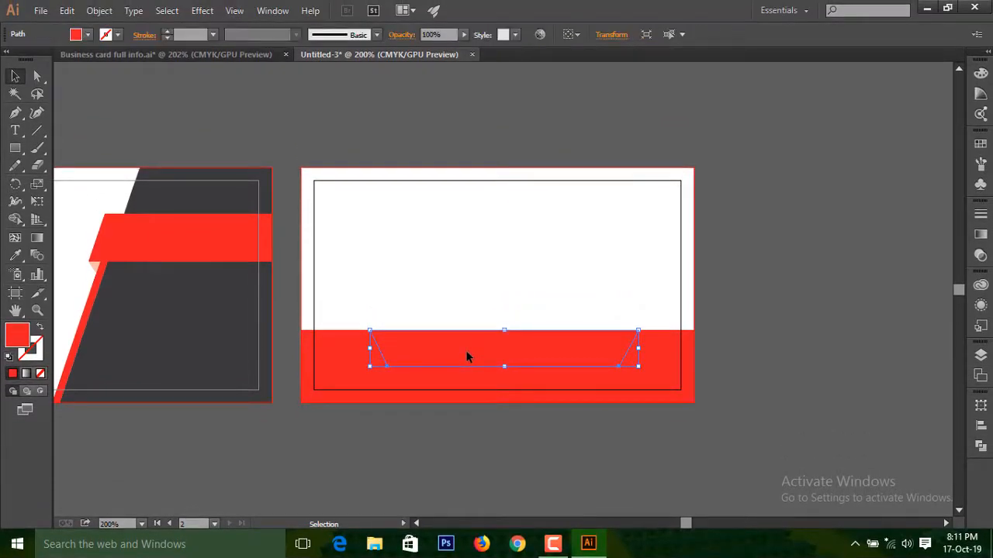
key(Up)
key(Up)
key(Up)
key(Up)
key(Up)
key(Up)
key(Up)
key(Up)
key(Up)
key(Up)
key(Up)
key(Up)
key(Up)
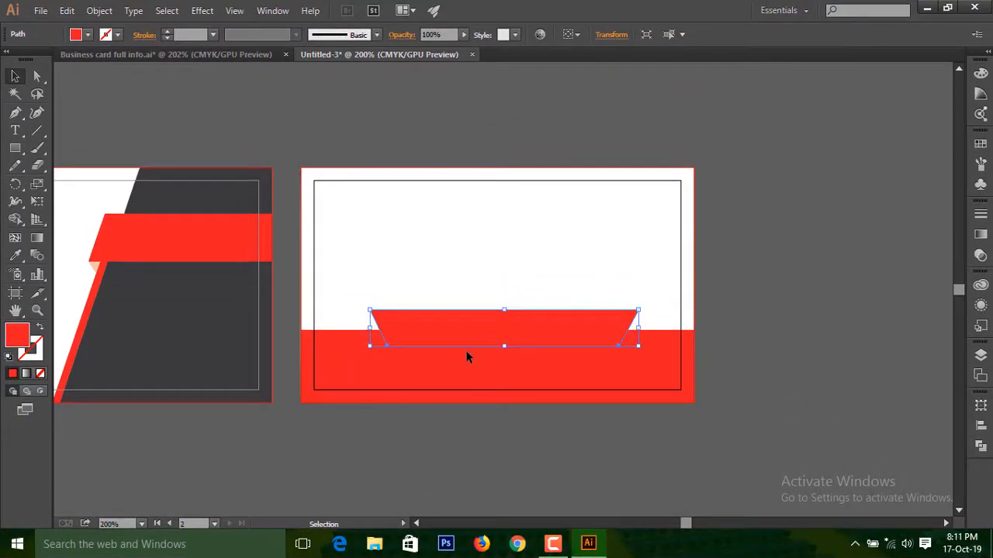
key(Left)
key(Left)
key(Down)
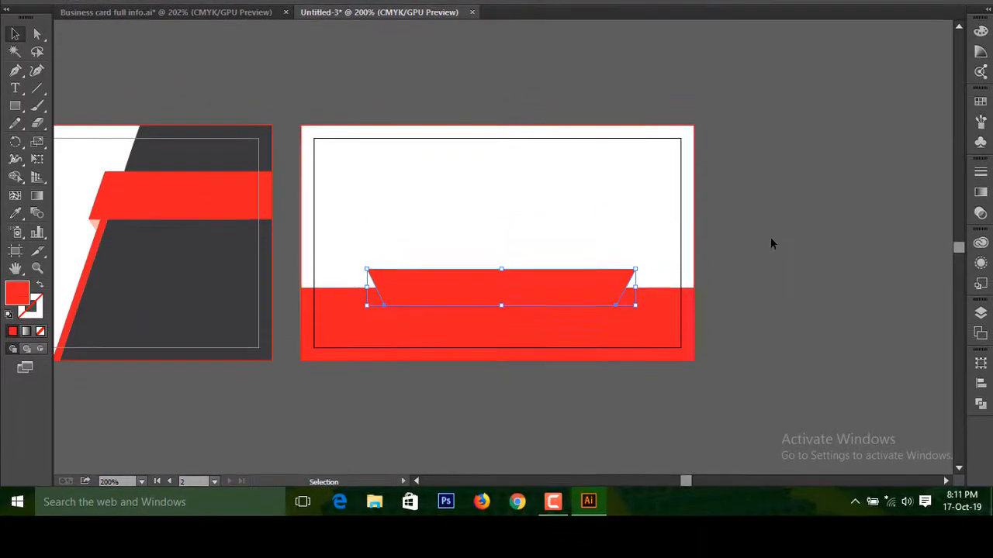
click(770, 278)
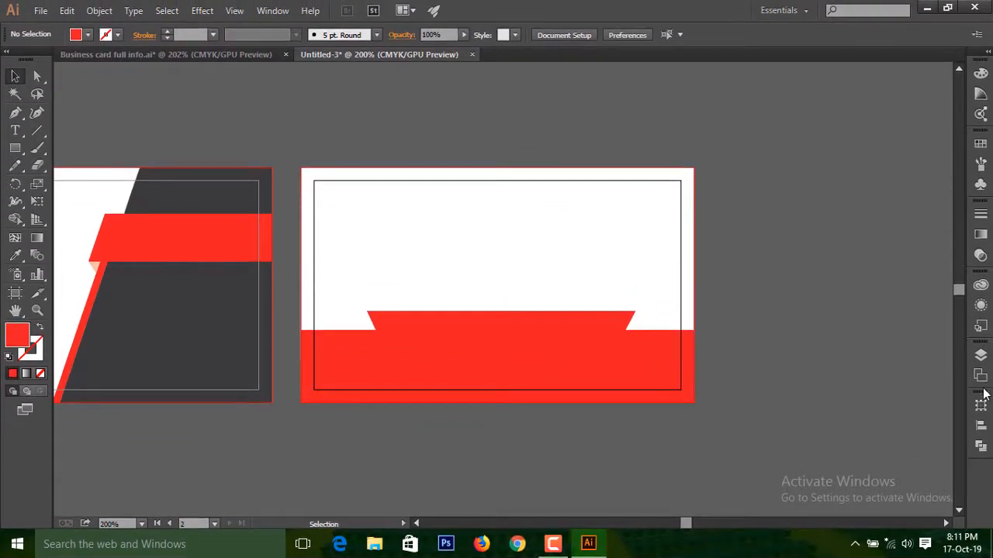
Unlock the second card's bottom rectangle and recolor it with the dark gray sampled from the first card's panel
click(980, 354)
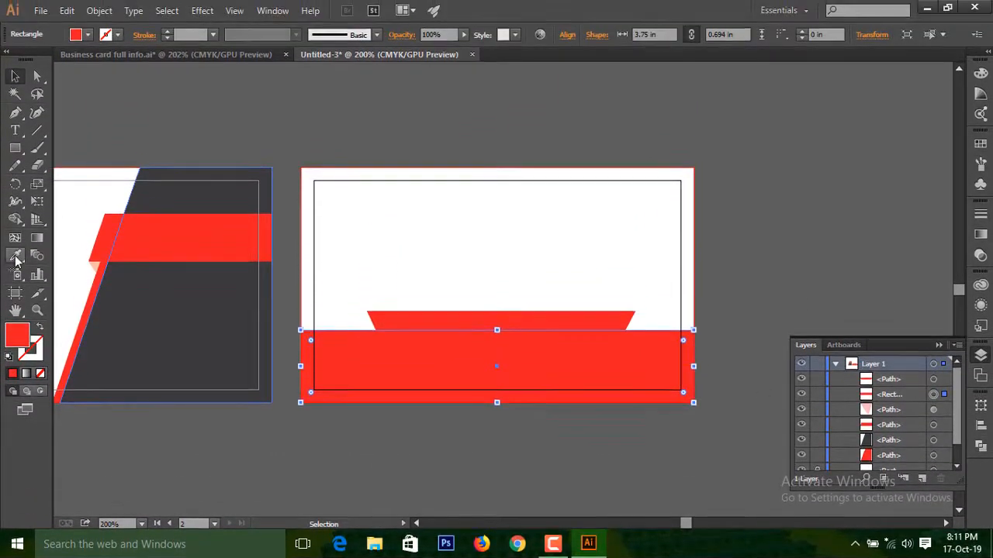
key(i)
click(217, 329)
click(12, 79)
click(492, 104)
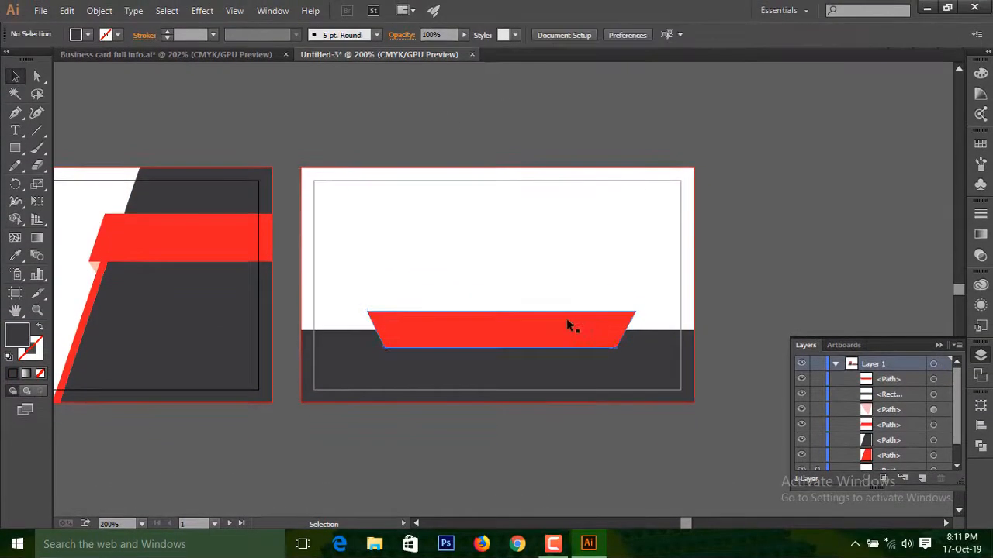
Lock the red trapezoid and the dark gray rectangle on the second card against editing
click(569, 326)
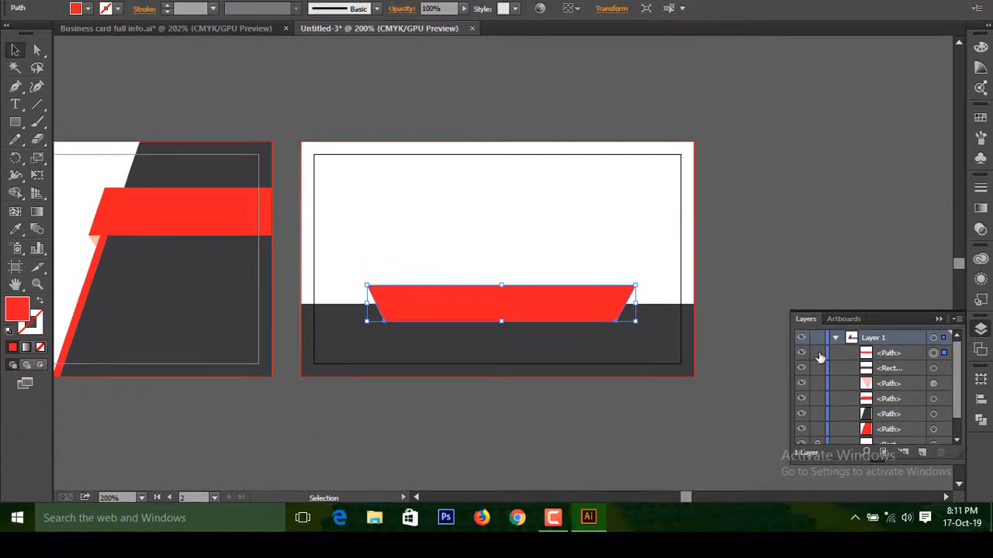
click(891, 341)
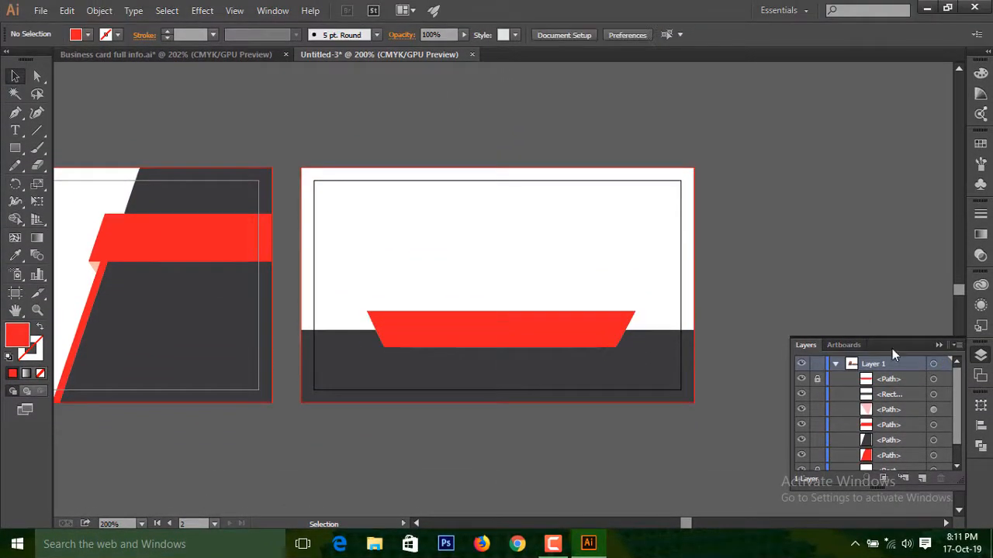
key(p)
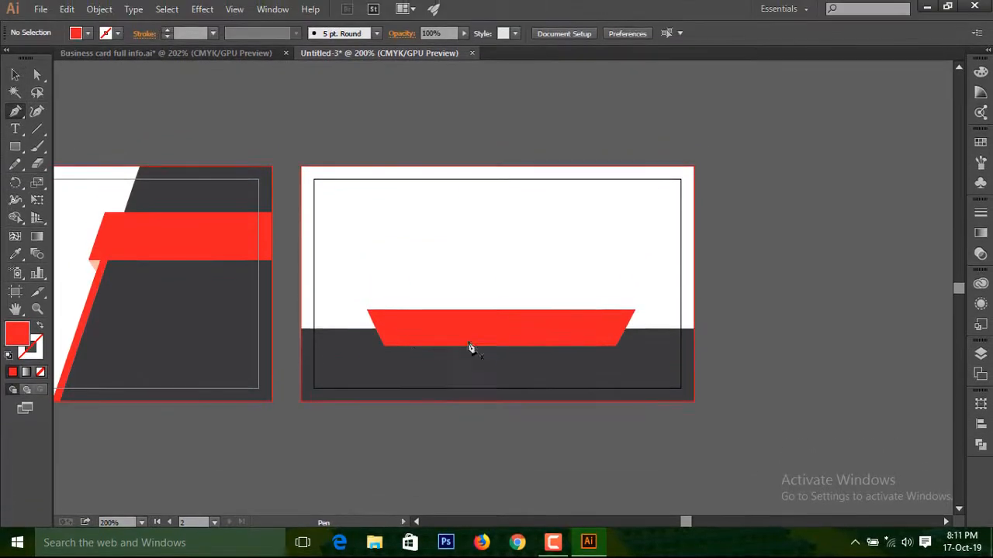
ctrl+click(596, 327)
ctrl+click(549, 293)
ctrl+click(546, 286)
ctrl+click(499, 278)
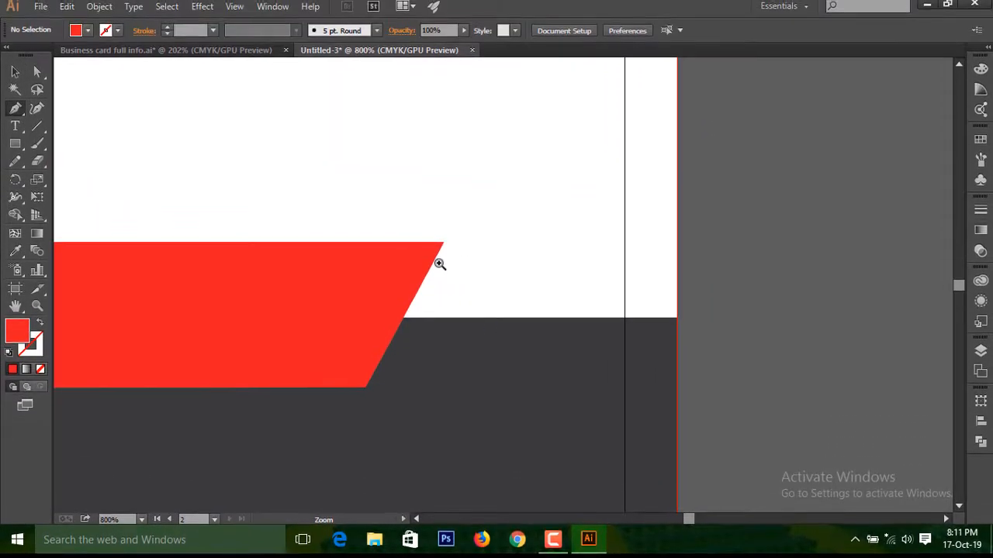
ctrl+click(441, 270)
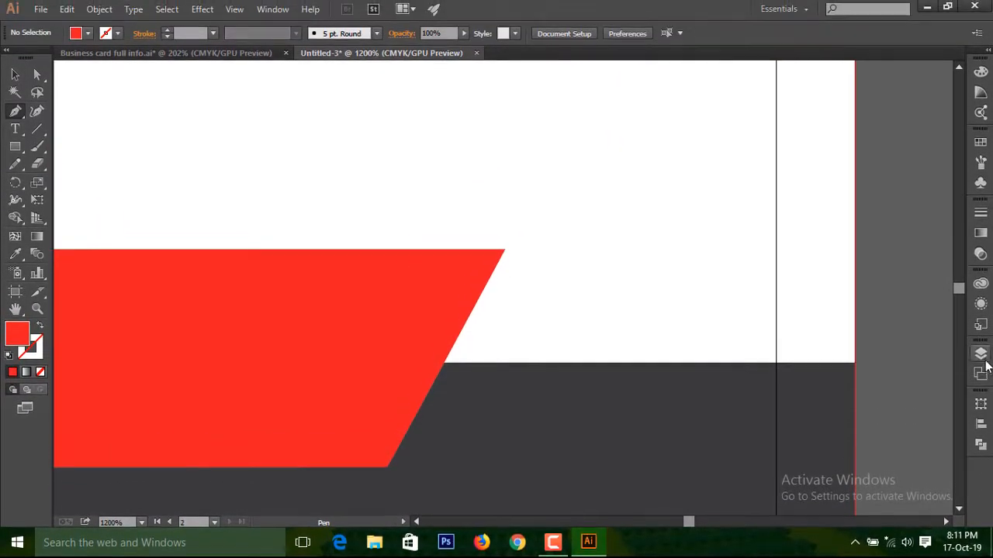
click(980, 354)
click(15, 75)
click(564, 423)
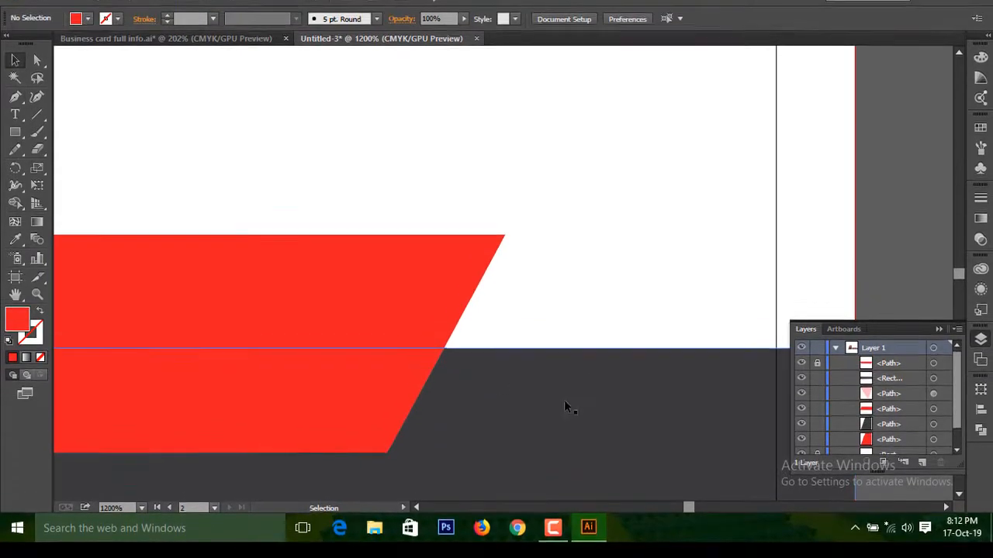
click(939, 345)
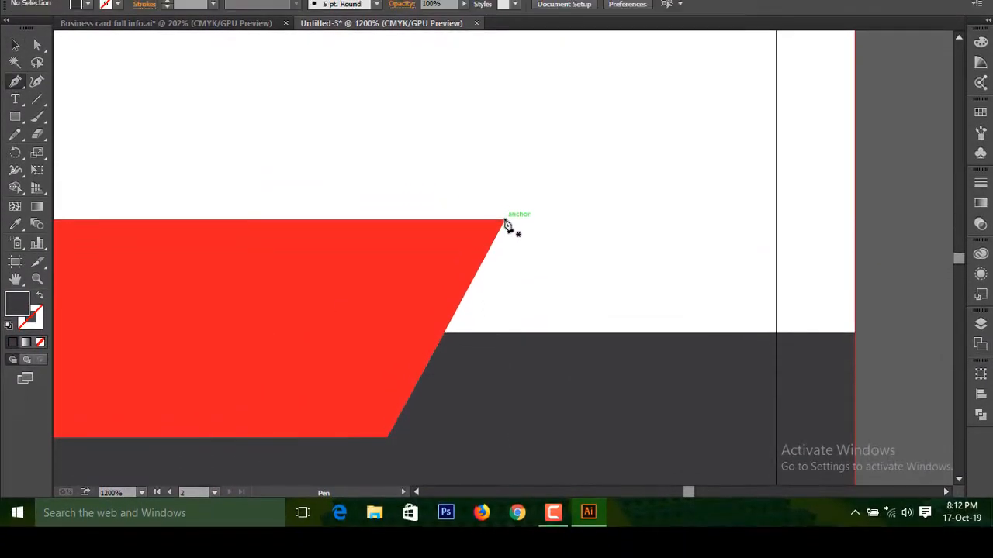
Draw a closed triangle about 0.19 × 0.18 in with the Pen tool between the trapezoid's upper-right corner and the dark rectangle's top edge
click(505, 253)
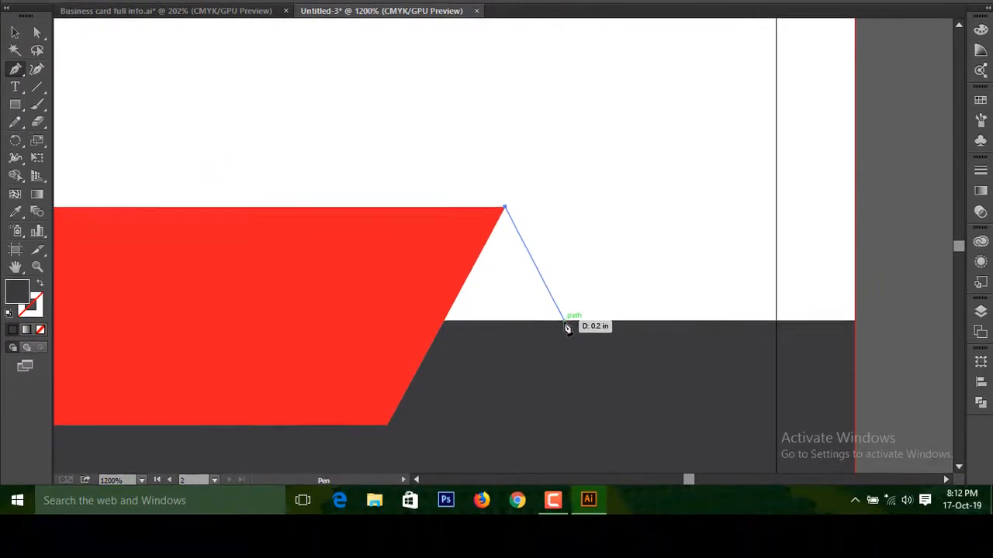
click(565, 364)
click(445, 365)
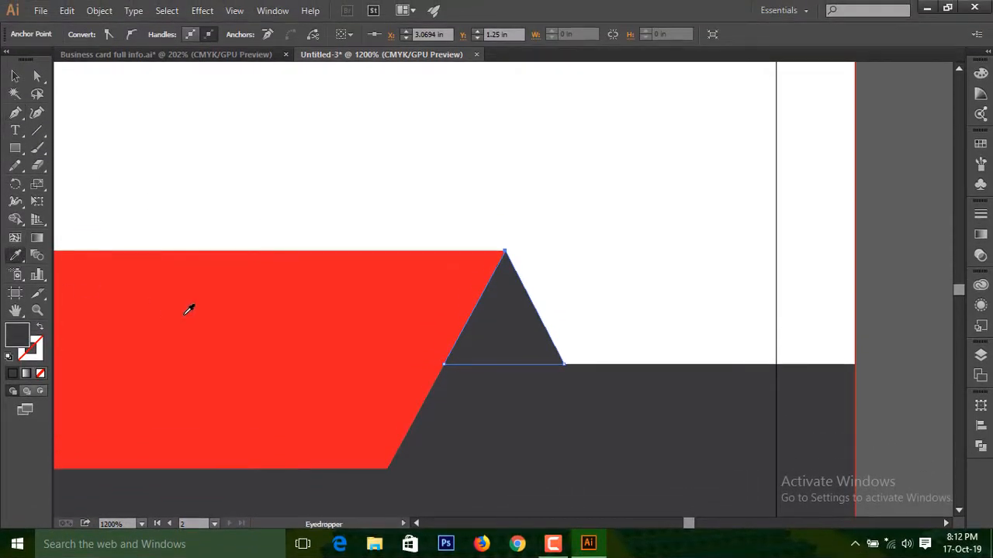
Fill the new triangle with the red sampled from the trapezoid and select it as a whole object
click(188, 310)
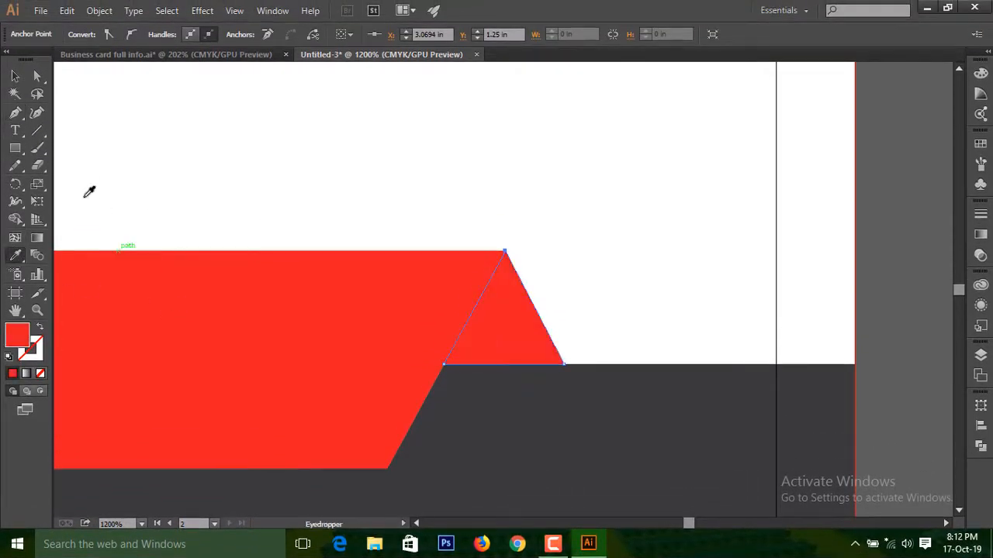
key(v)
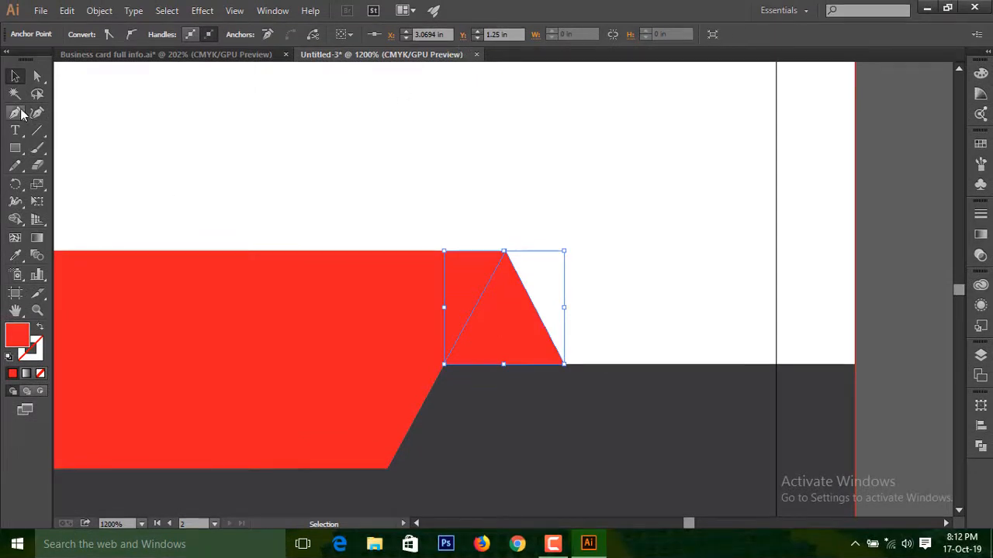
click(508, 325)
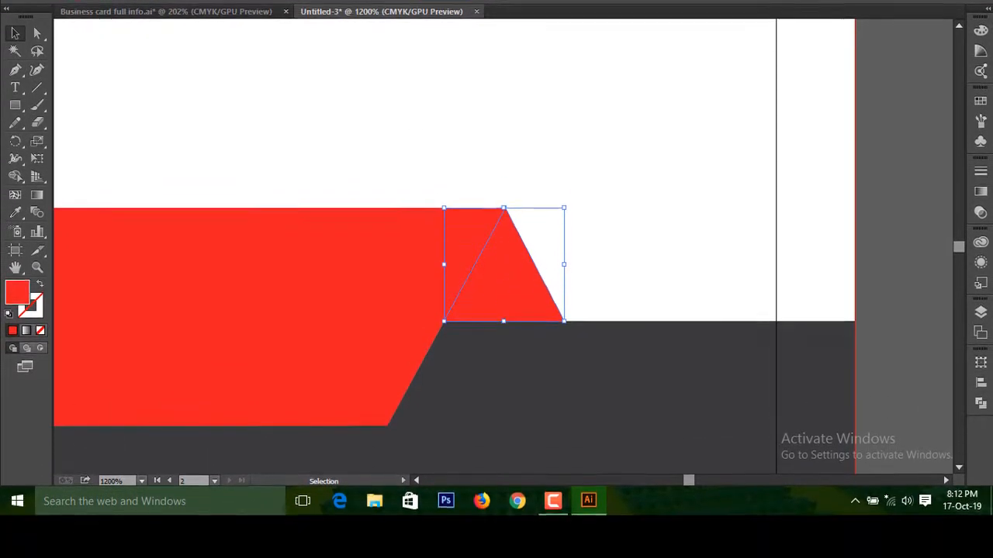
Set the opacity of the red triangle beside the trapezoid to 30%
click(445, 34)
text(80)
key(Return)
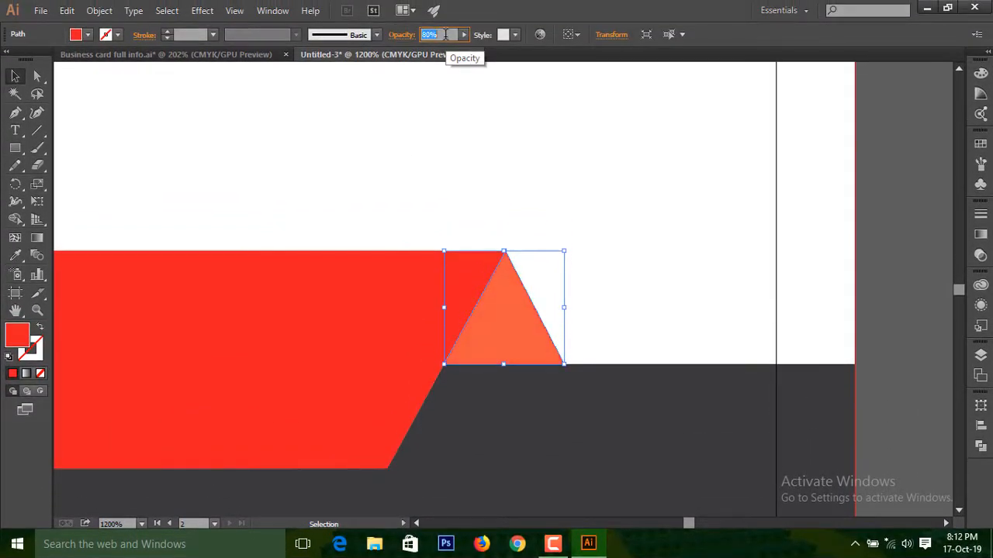
text(36)
key(Return)
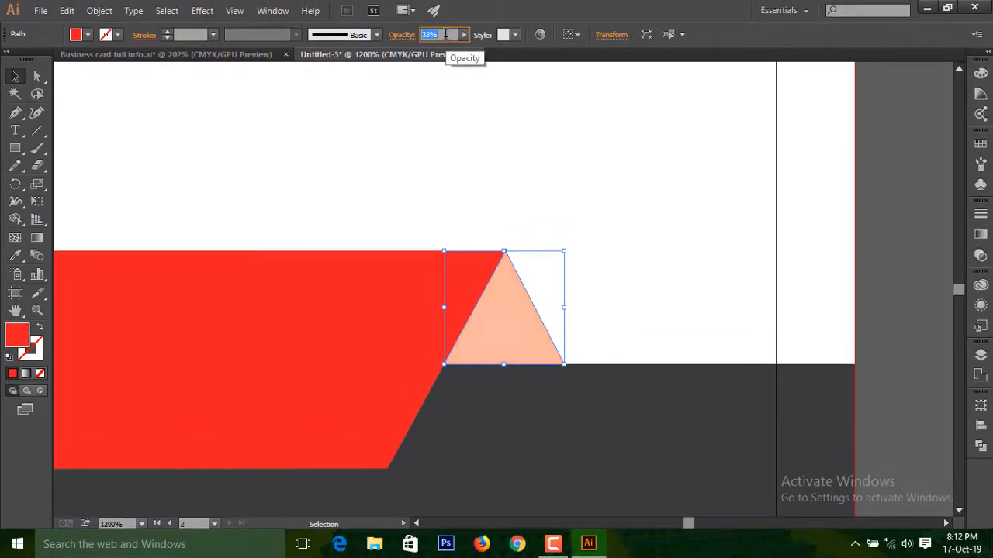
text(30)
key(Return)
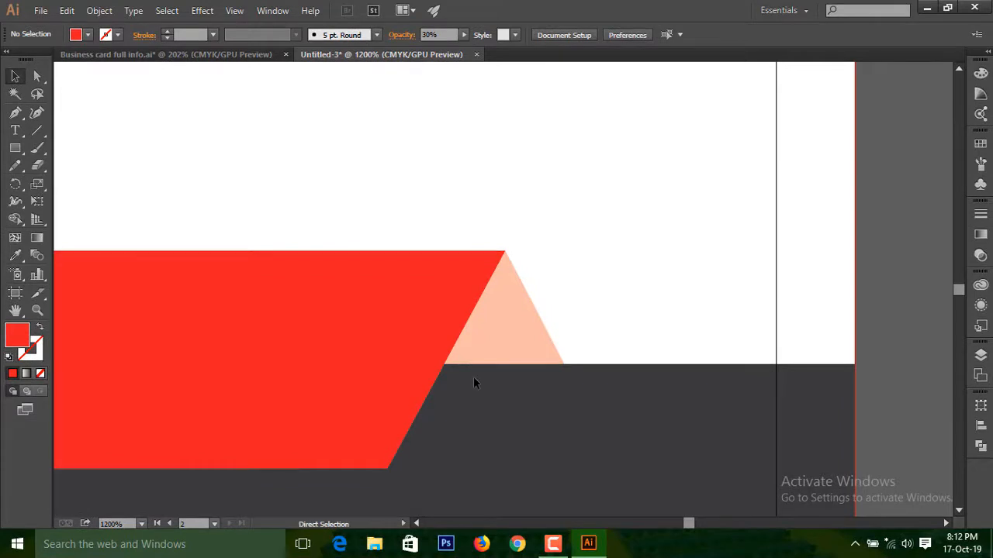
Place a mirrored copy of the pale triangle against the trapezoid's upper-left corner, resting on the dark rectangle's top edge
key(ctrl+minus)
key(ctrl+minus)
key(ctrl+minus)
drag(523, 387, 762, 386)
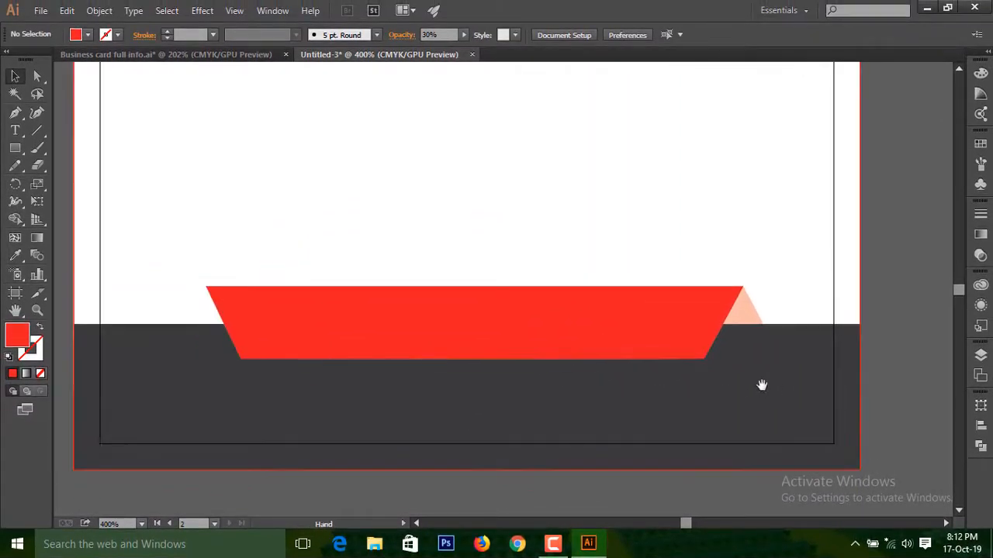
drag(746, 315, 224, 312)
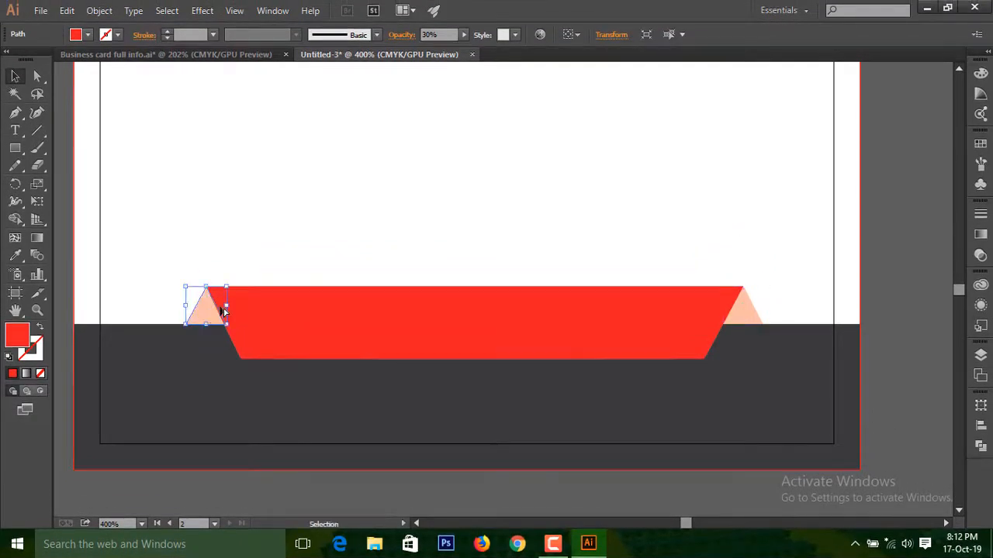
click(242, 246)
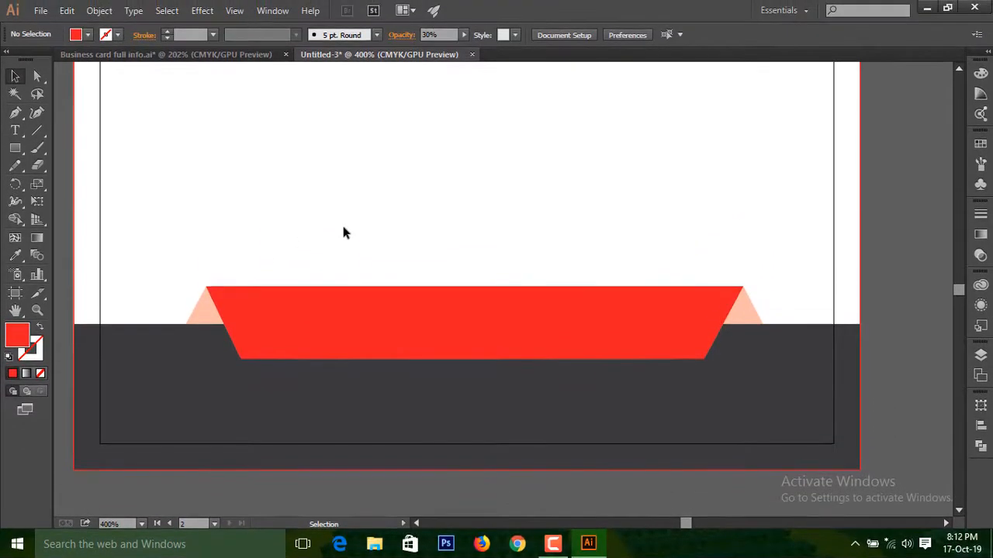
Reorder the two open documents so Untitled-3 comes first, and switch to Business card full info.ai
key(ctrl+minus)
key(ctrl+minus)
key(ctrl+minus)
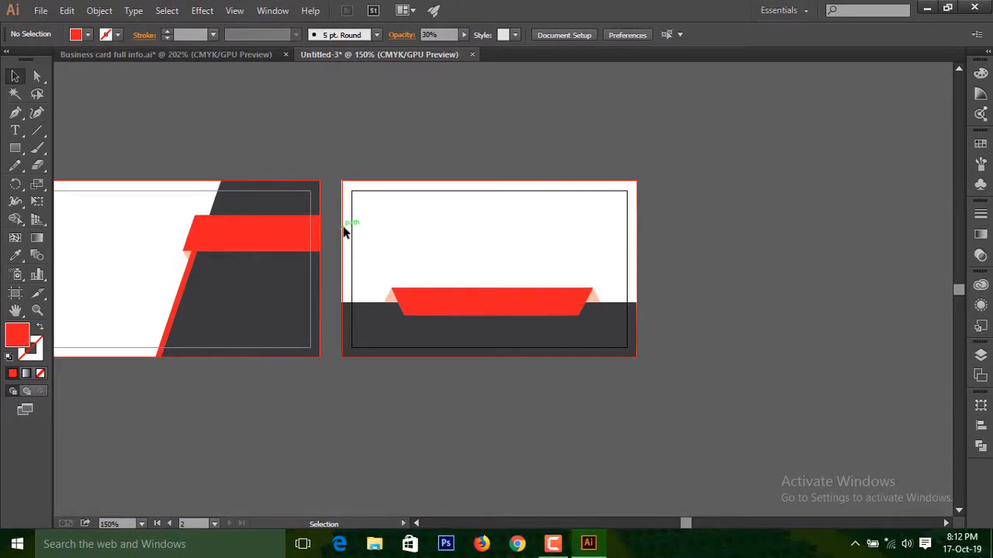
drag(421, 270, 575, 256)
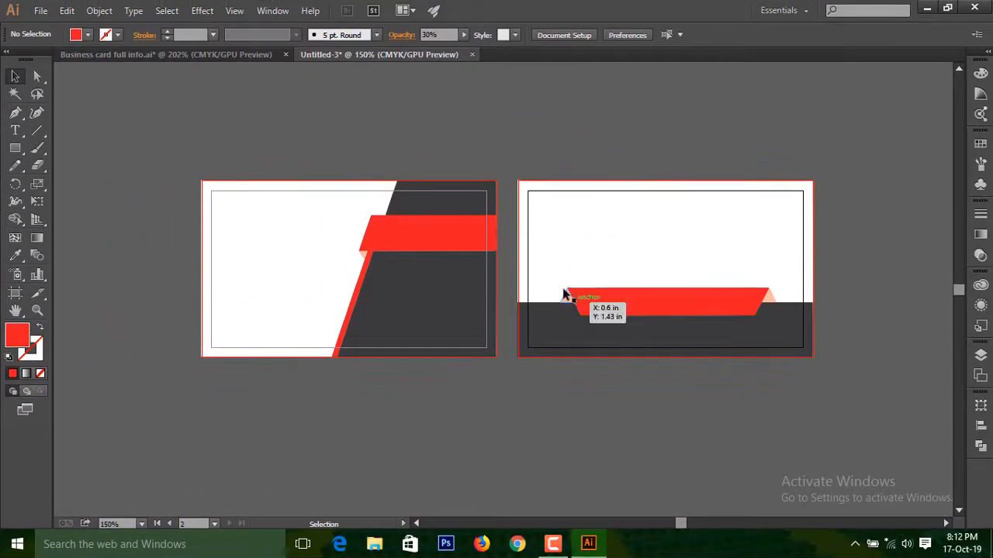
key(ctrl+plus)
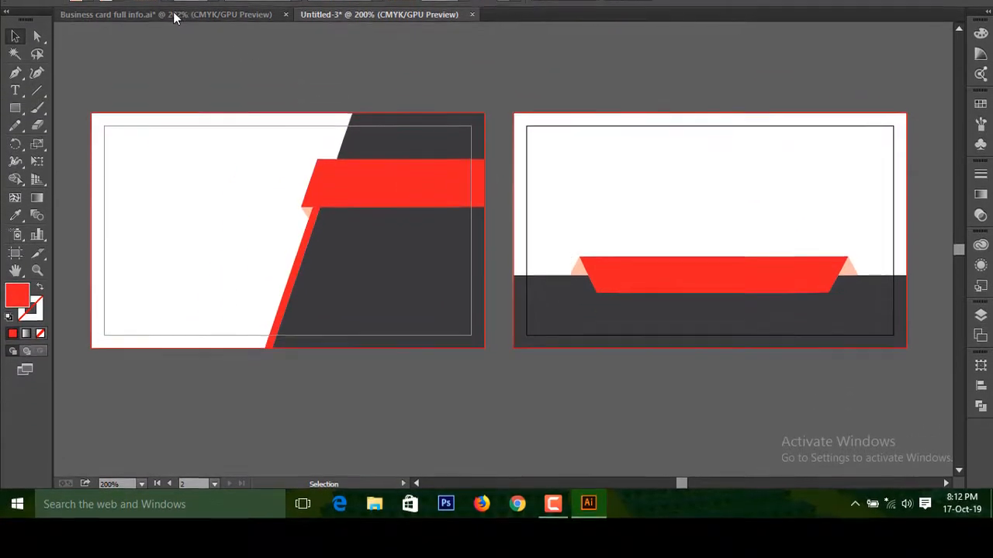
drag(175, 55, 293, 54)
drag(436, 66, 367, 56)
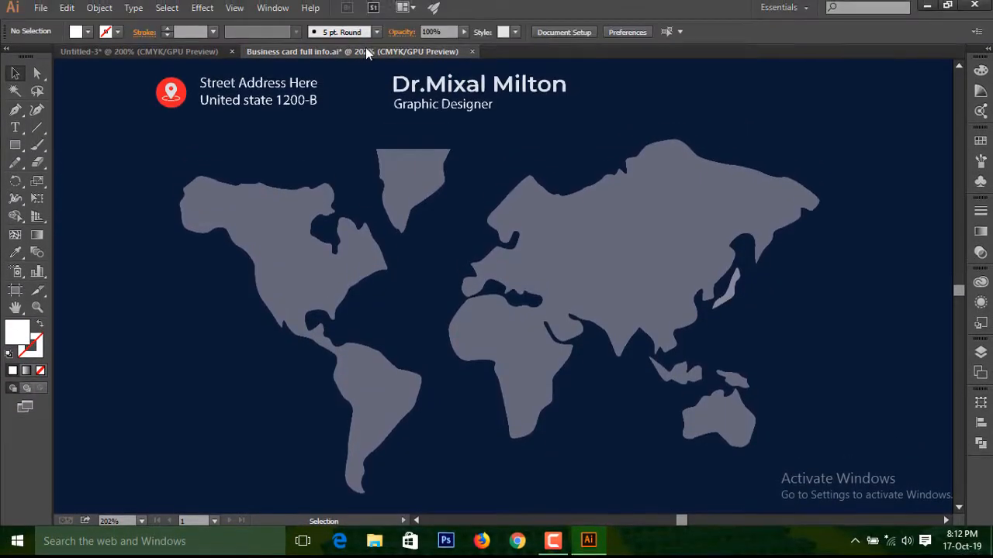
Copy the upper name and Graphic Designer title group from the info document onto the first card's red band
key(ctrl+minus)
key(ctrl+minus)
key(ctrl+minus)
key(ctrl+minus)
key(ctrl+minus)
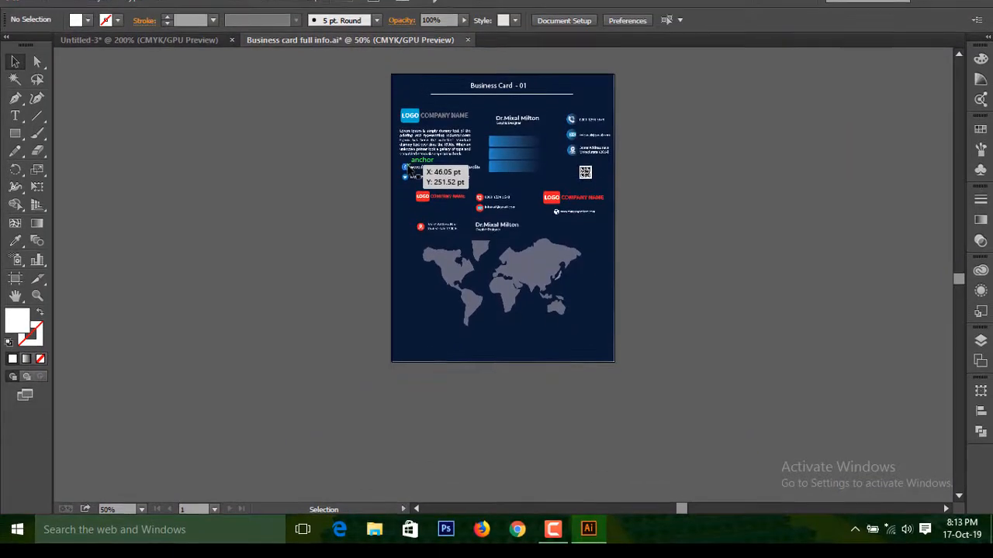
drag(523, 177, 538, 181)
key(ctrl+plus)
key(ctrl+plus)
key(ctrl+plus)
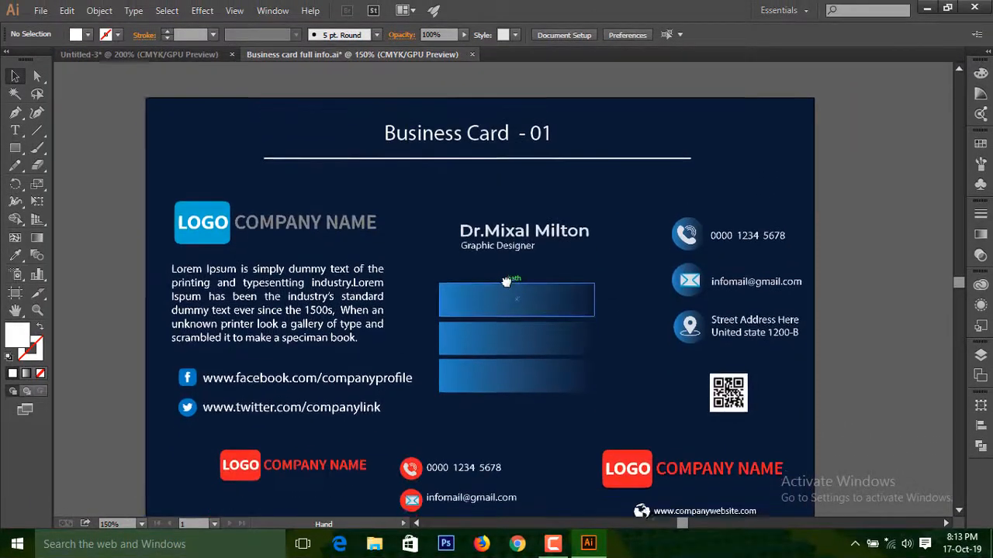
drag(506, 281, 499, 250)
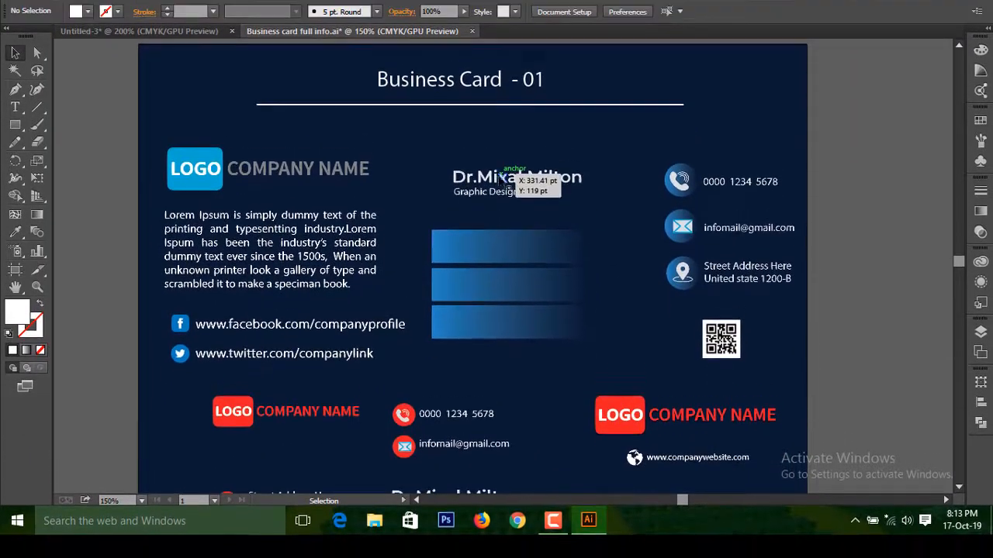
drag(507, 207, 381, 223)
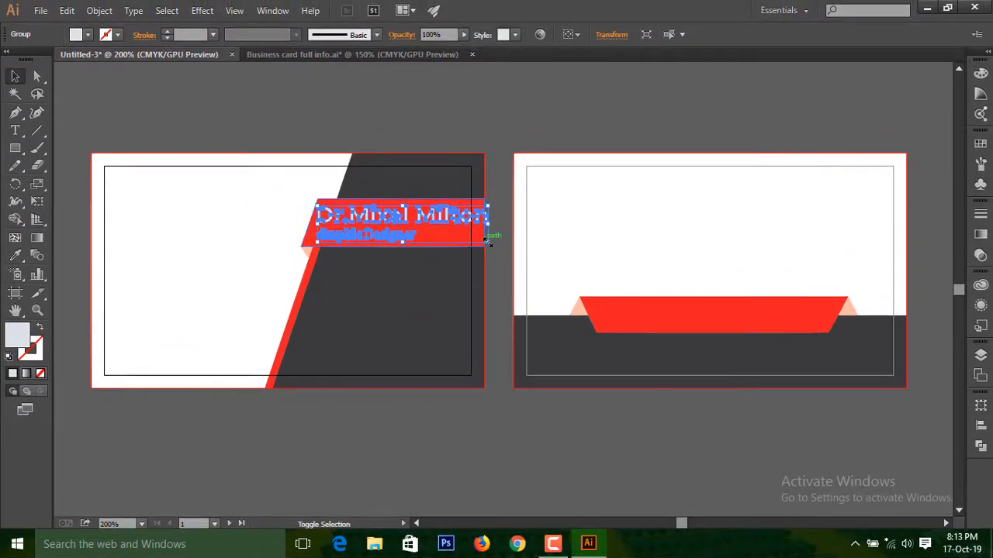
Scale down the name and title group so it fits on the red band inside the safe-area frame
drag(487, 242, 405, 209)
click(489, 125)
click(434, 91)
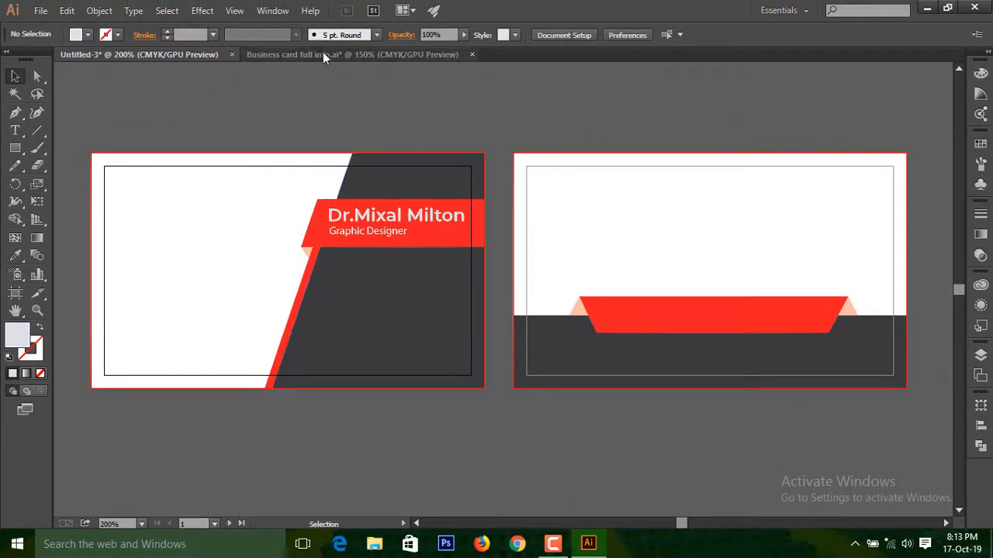
Copy the larger red LOGO COMPANY NAME group onto the first card and scale it down in the white area's upper-left corner
click(323, 54)
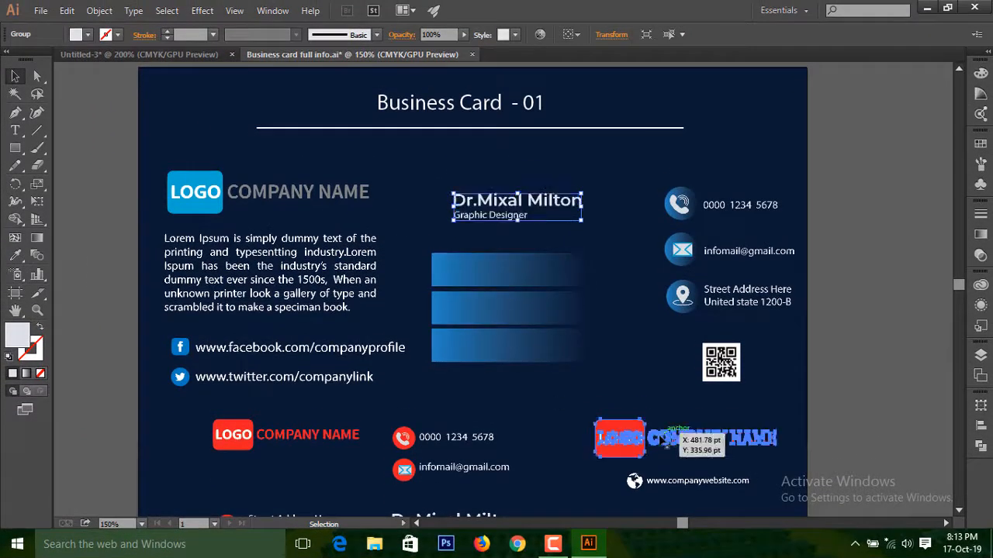
drag(665, 438, 175, 226)
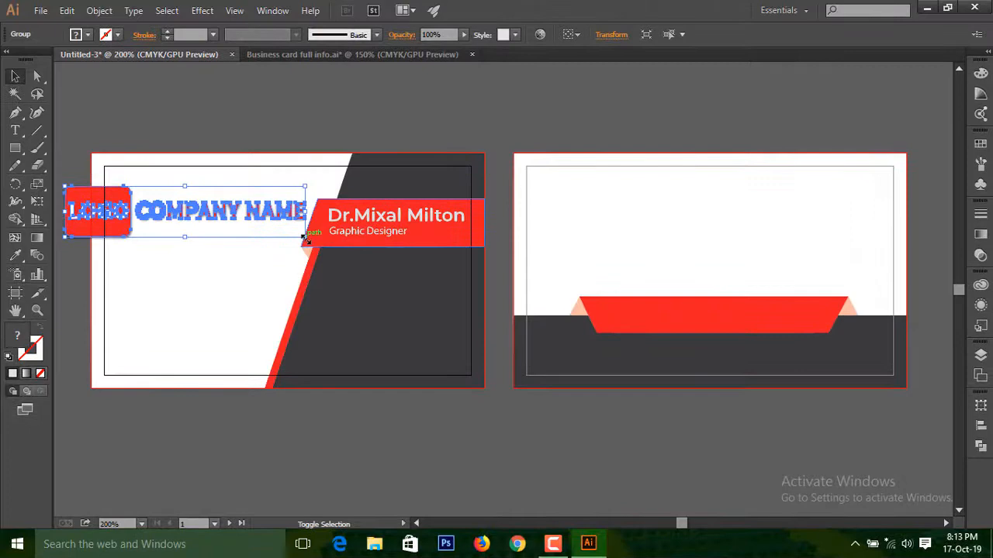
drag(305, 237, 241, 223)
drag(170, 210, 204, 194)
click(233, 121)
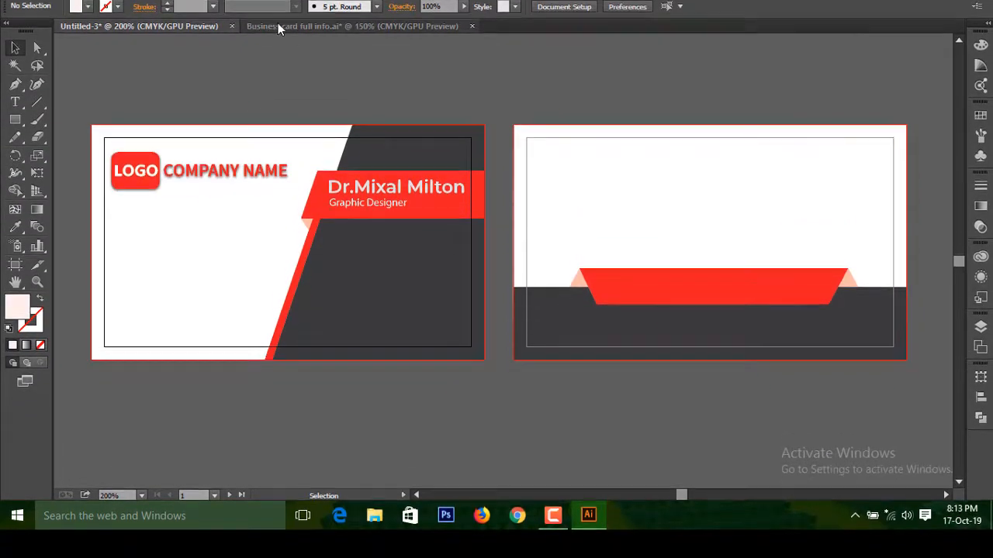
Ungroup the red-icon contact block above the world map in Business card full info.ai
click(279, 55)
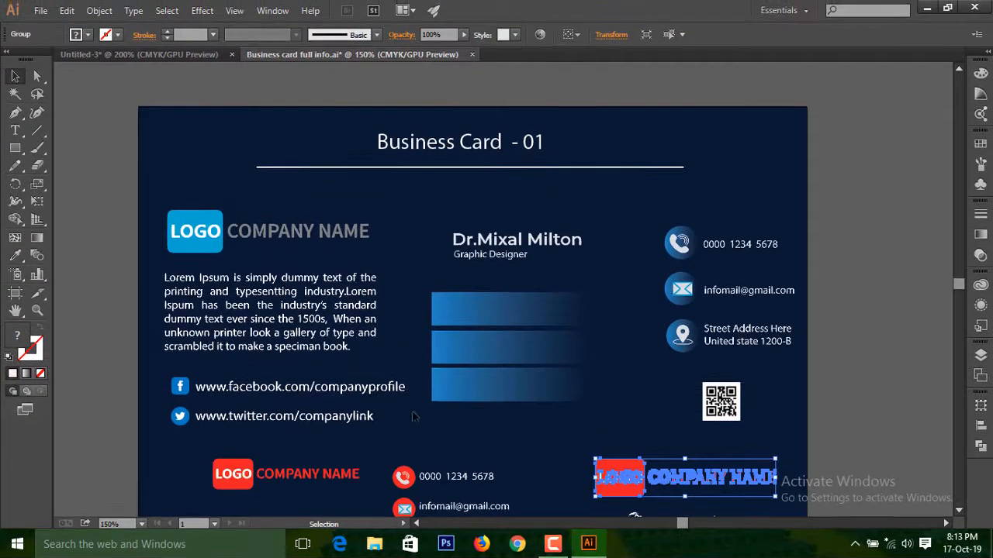
drag(488, 361, 444, 116)
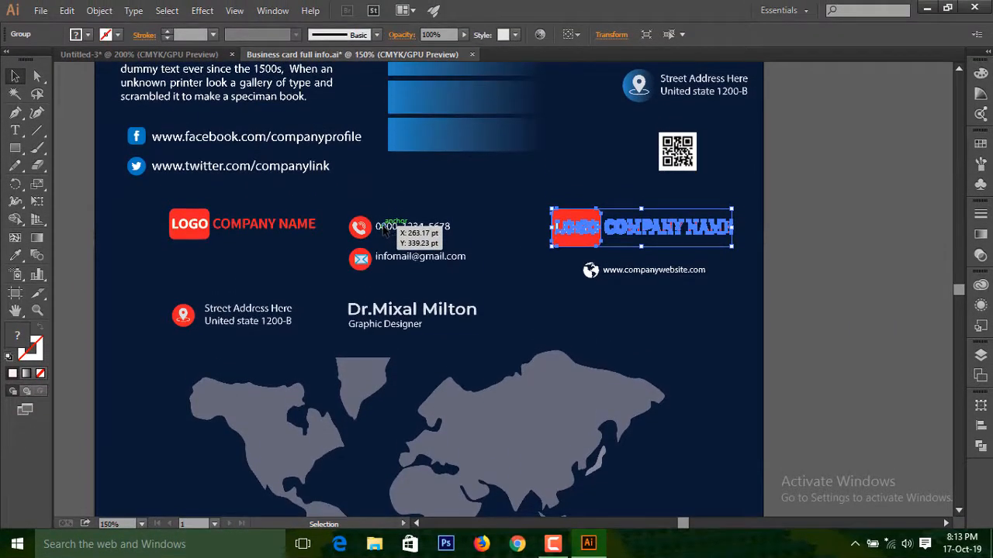
click(381, 229)
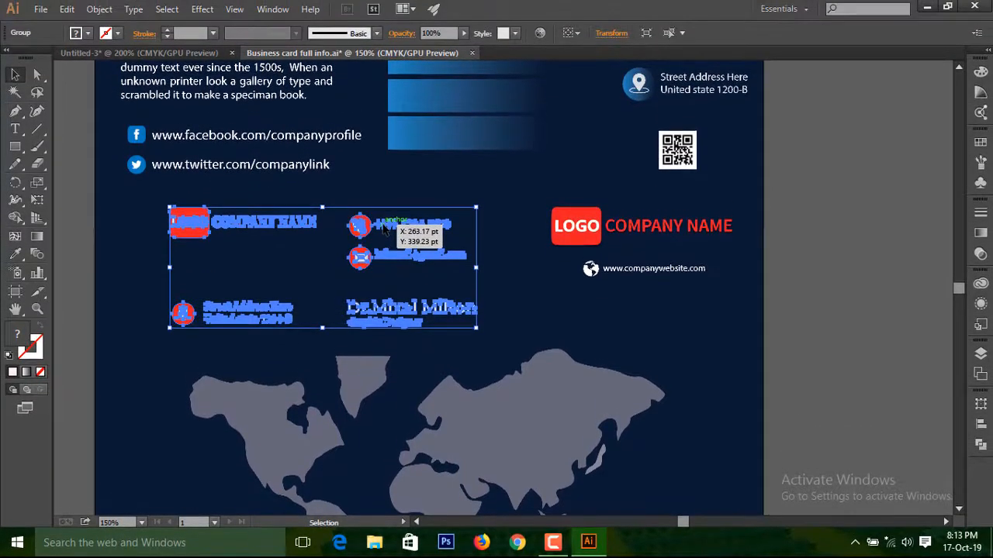
right_click(383, 227)
click(425, 310)
click(796, 280)
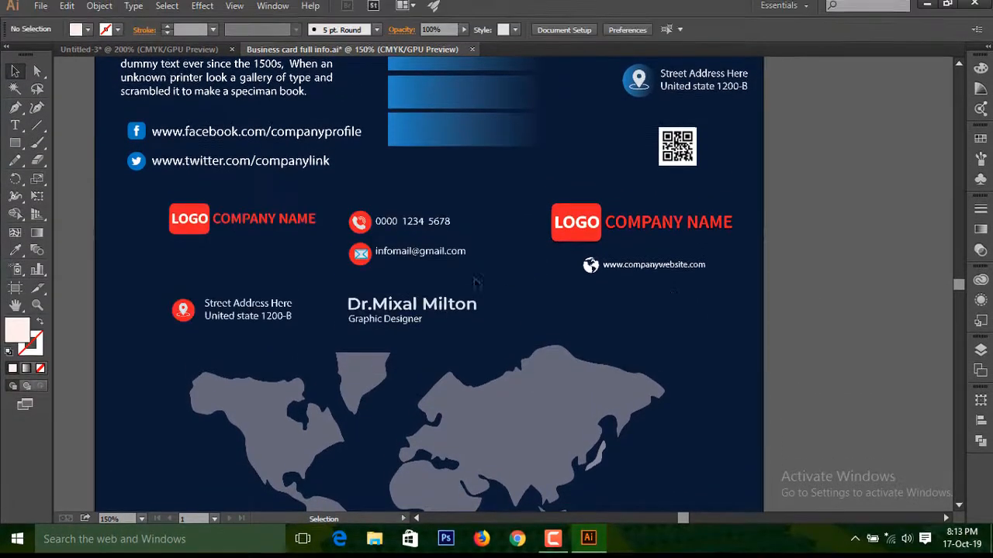
Copy the red-icon phone, email and street address entries from the info document into the business card document
shift+click(390, 255)
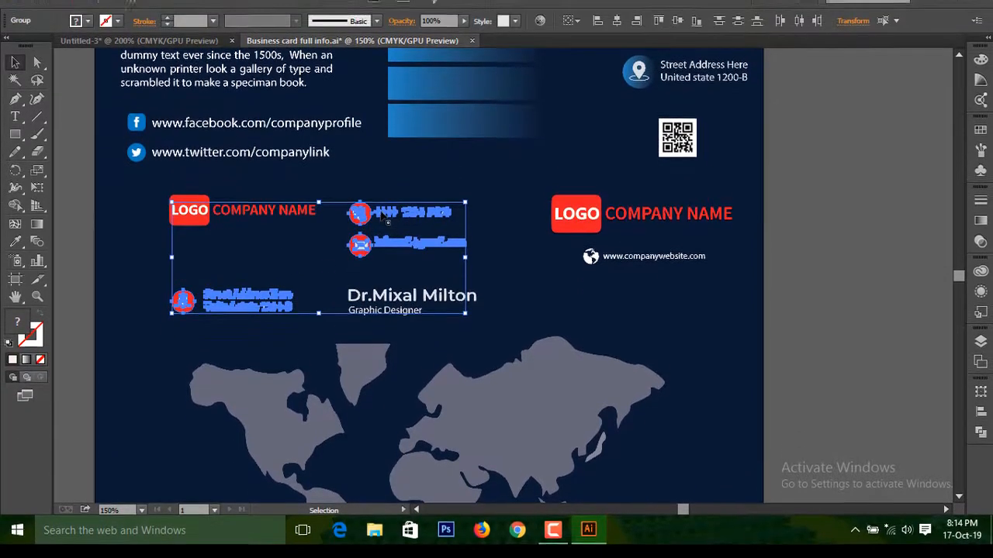
drag(390, 243, 239, 302)
drag(269, 392, 509, 444)
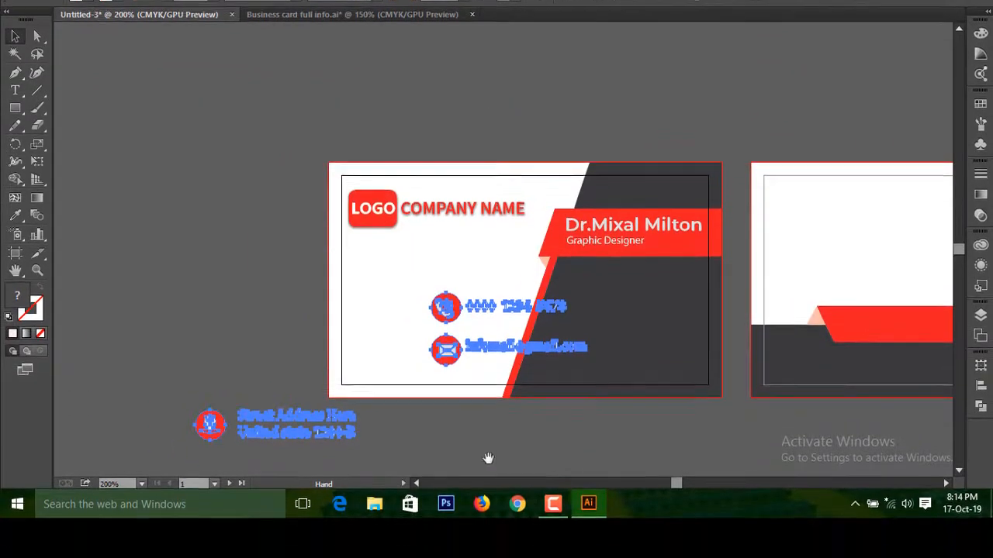
drag(492, 494, 454, 349)
click(562, 356)
Stack the phone, email and street address entries beneath the logo in the first card's white area
drag(429, 204, 363, 175)
drag(359, 180, 357, 185)
click(450, 357)
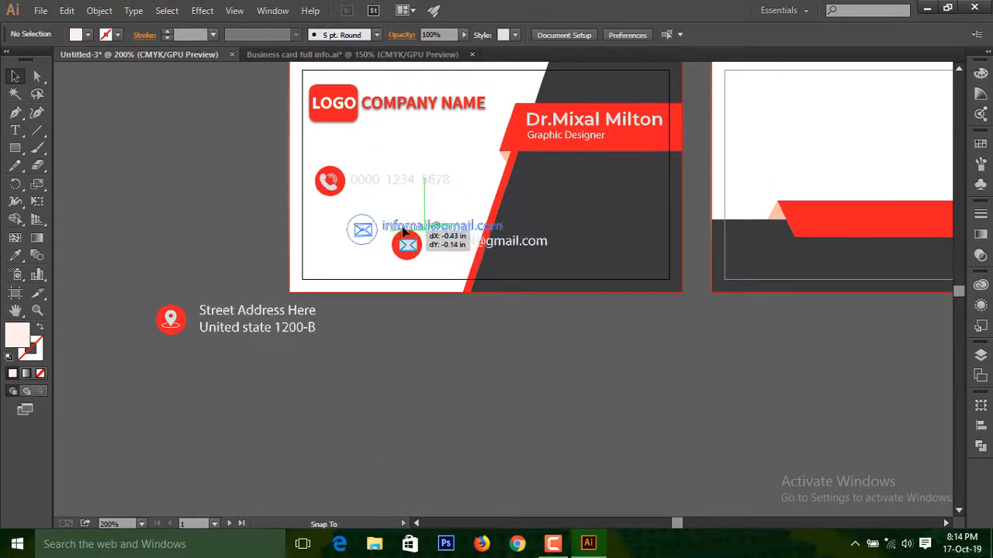
drag(402, 230, 380, 225)
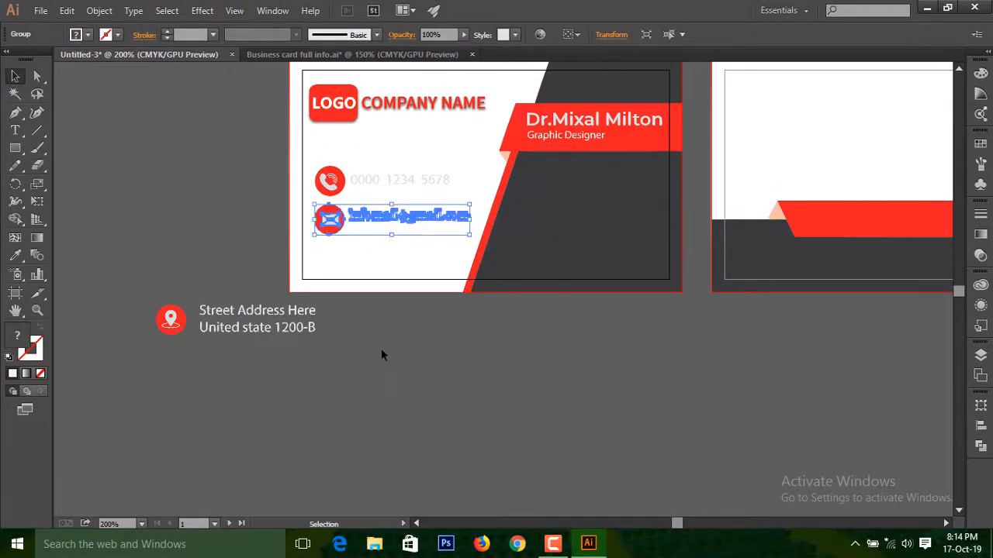
click(381, 354)
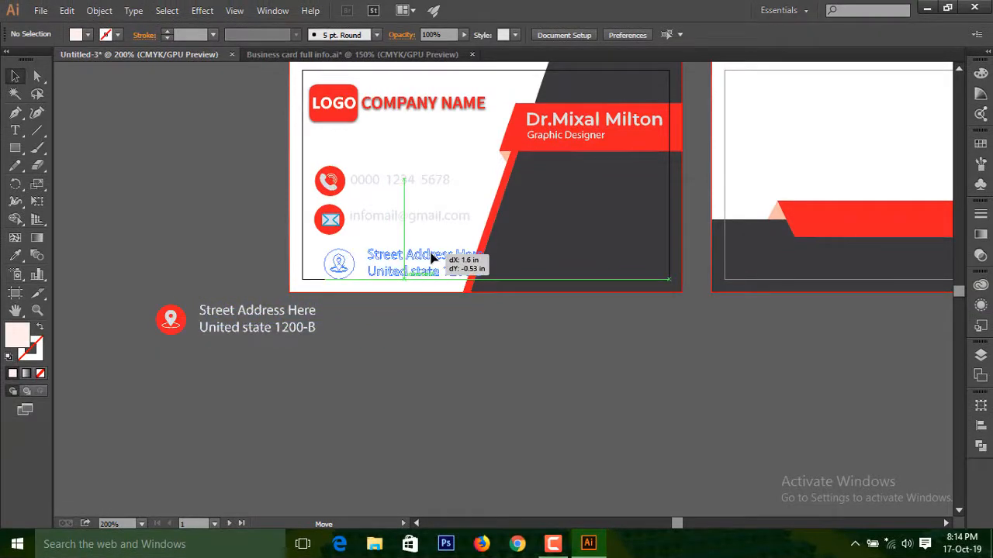
drag(432, 254, 422, 254)
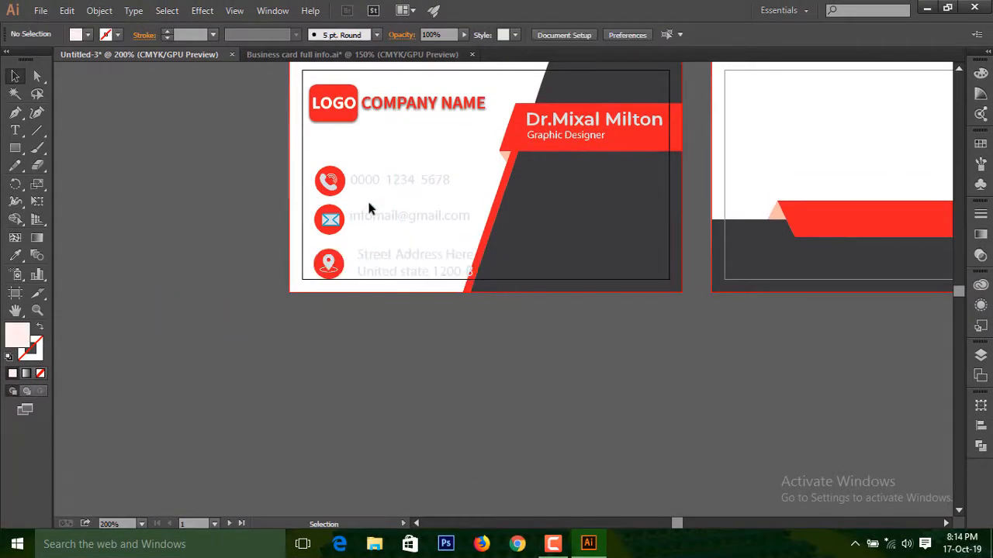
Scale down the phone and email entries, the email to about 1 in wide, and stack them on the dark panel below the name band
drag(388, 186, 448, 204)
click(337, 357)
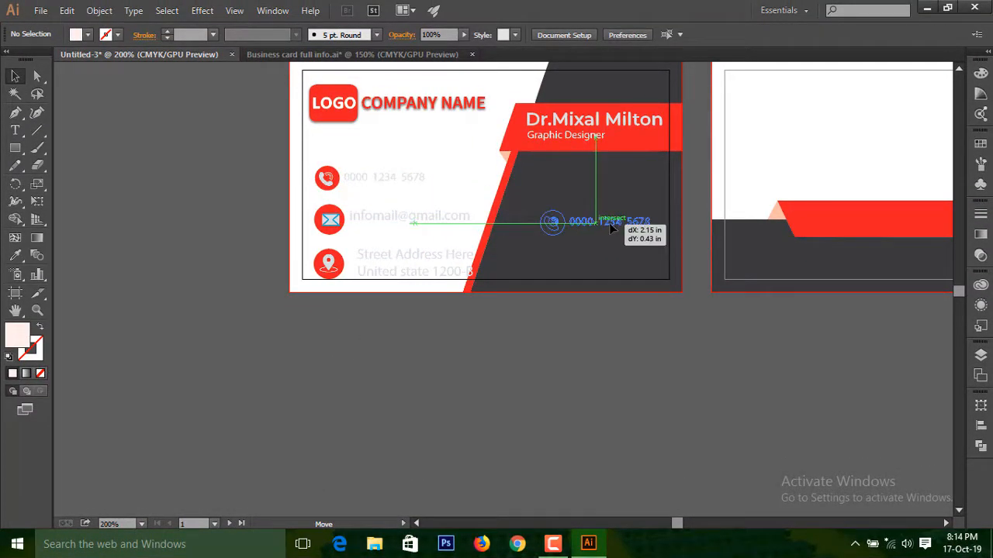
drag(585, 211, 583, 206)
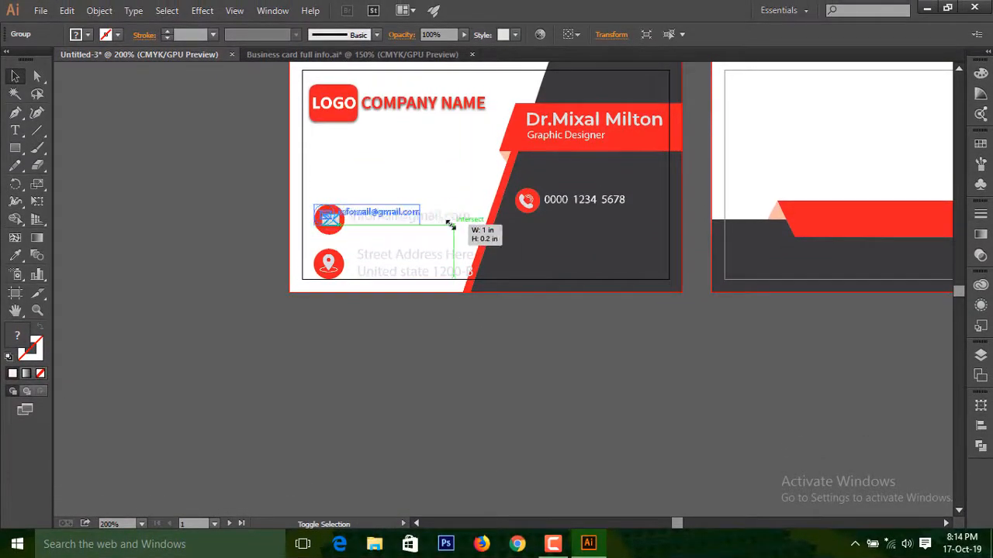
mouse_move(444, 224)
mouse_down()
mouse_move(454, 229)
mouse_move(425, 225)
mouse_up()
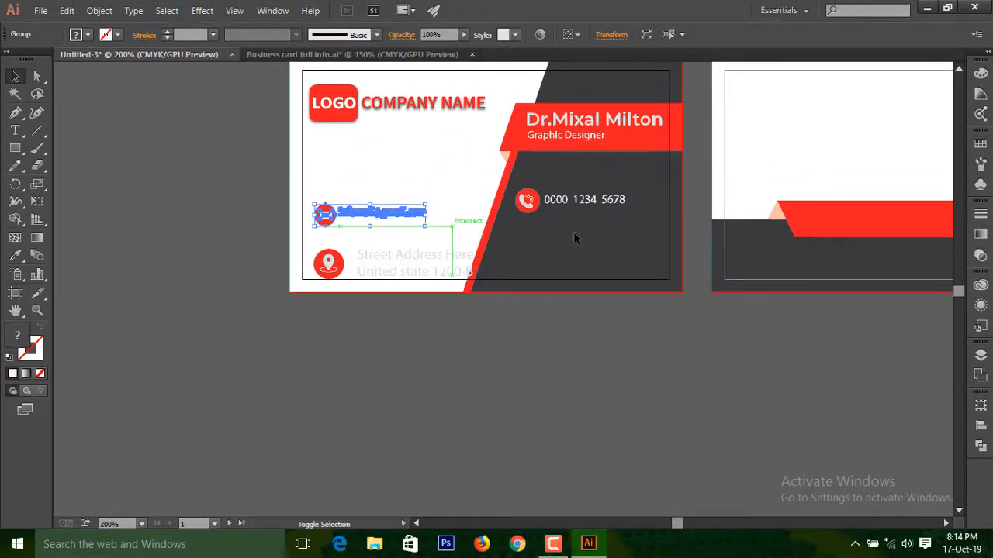
drag(522, 230, 570, 229)
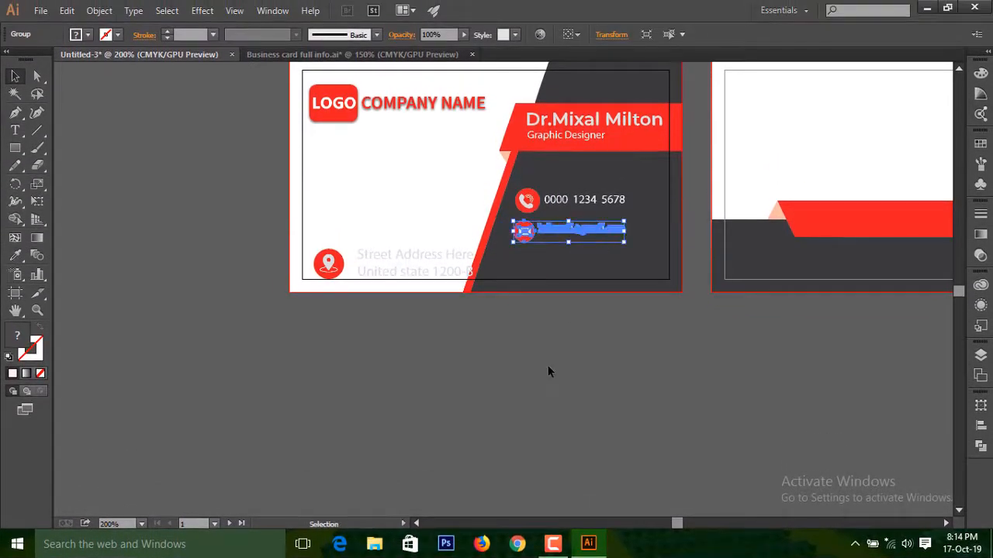
Move the street address entry below the email on the dark panel and scale it down
click(401, 263)
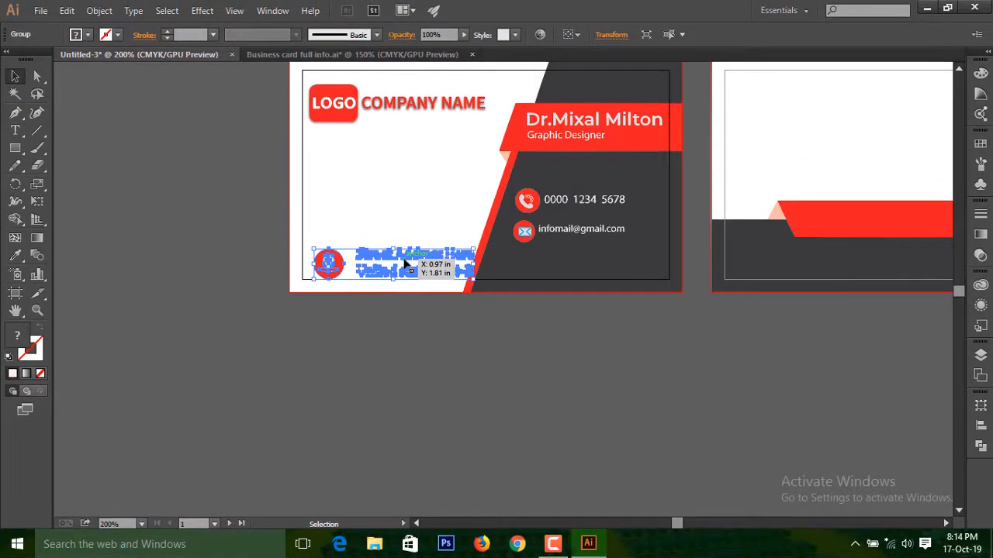
drag(577, 257, 582, 260)
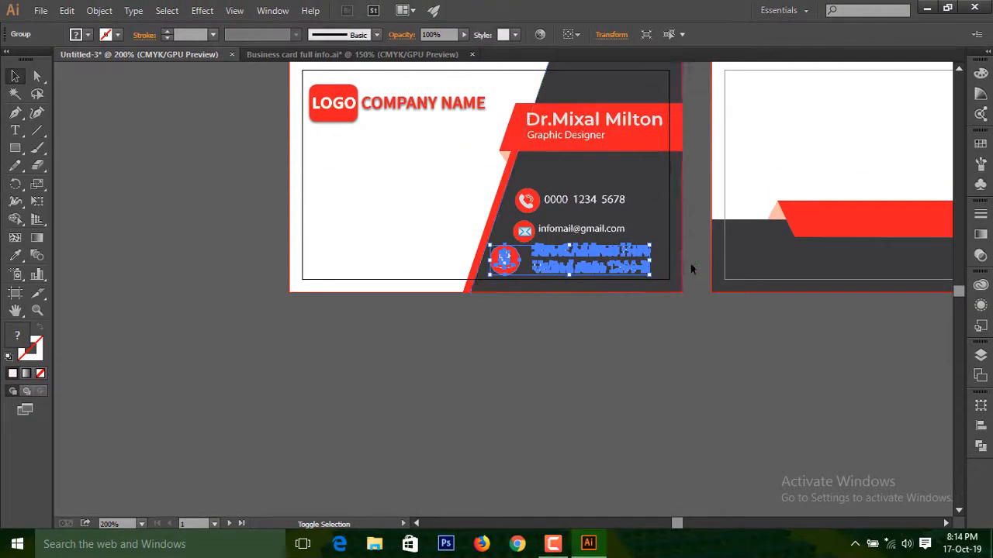
drag(651, 276, 618, 269)
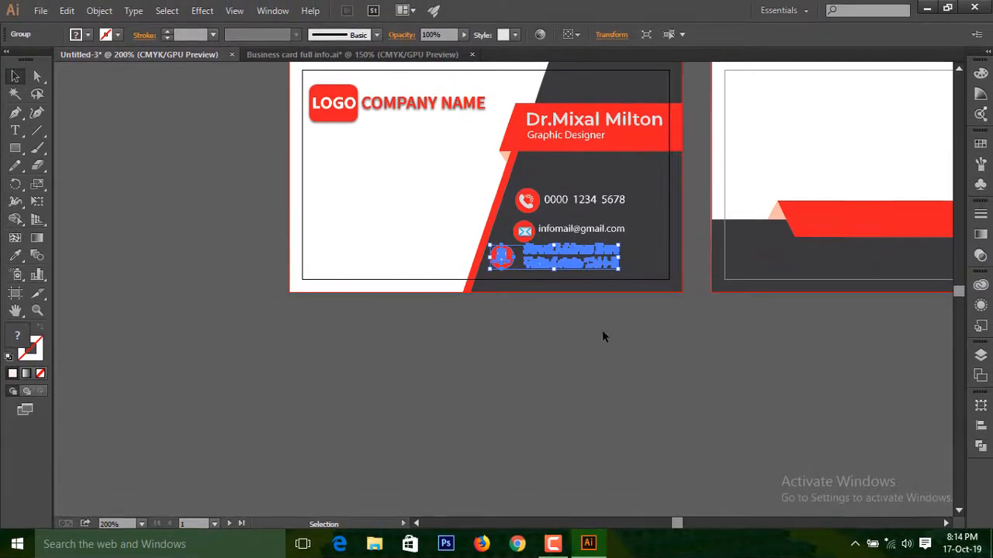
Move the phone entry up under the name band on the dark panel and scale it down proportionally
drag(565, 200, 574, 180)
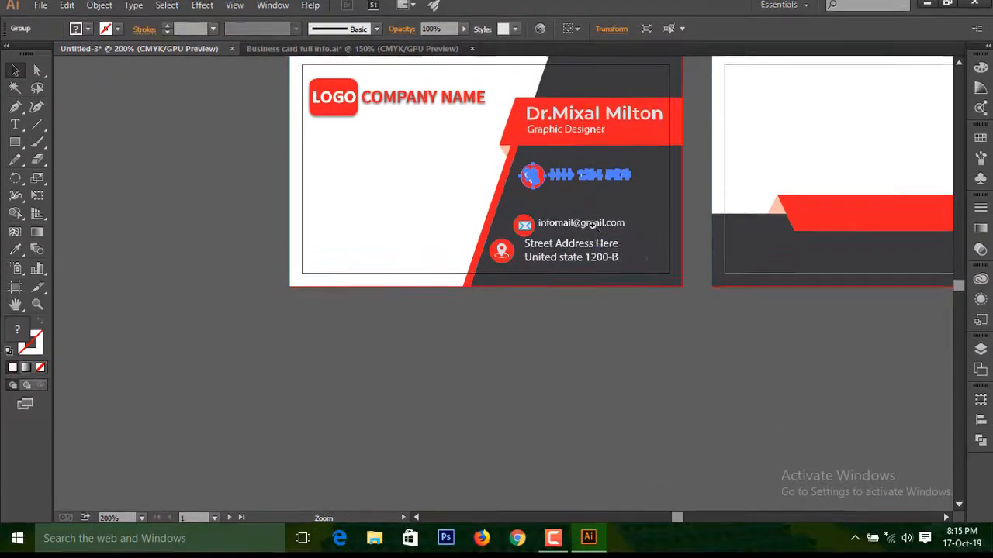
ctrl+click(593, 231)
ctrl+click(551, 220)
ctrl+click(529, 240)
drag(485, 334, 589, 260)
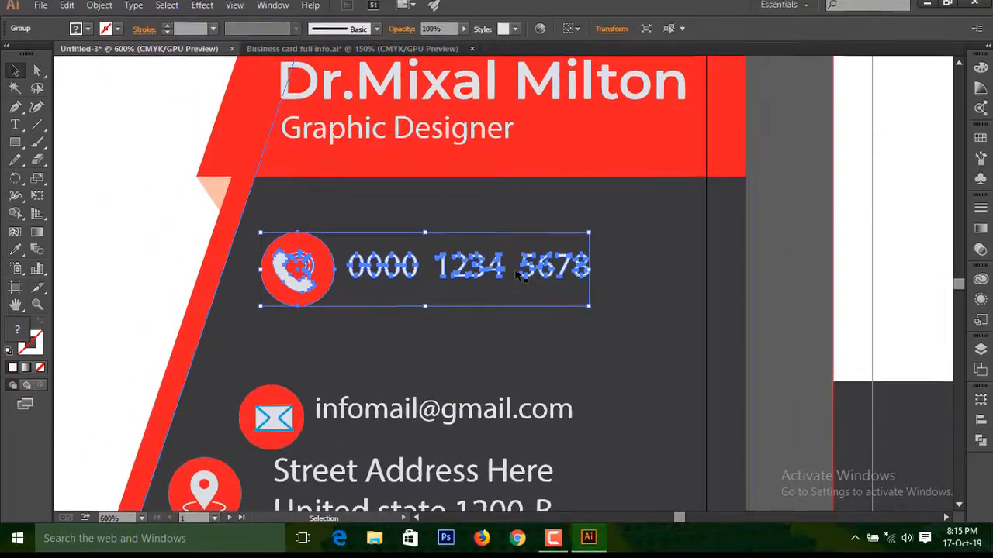
click(497, 273)
click(567, 287)
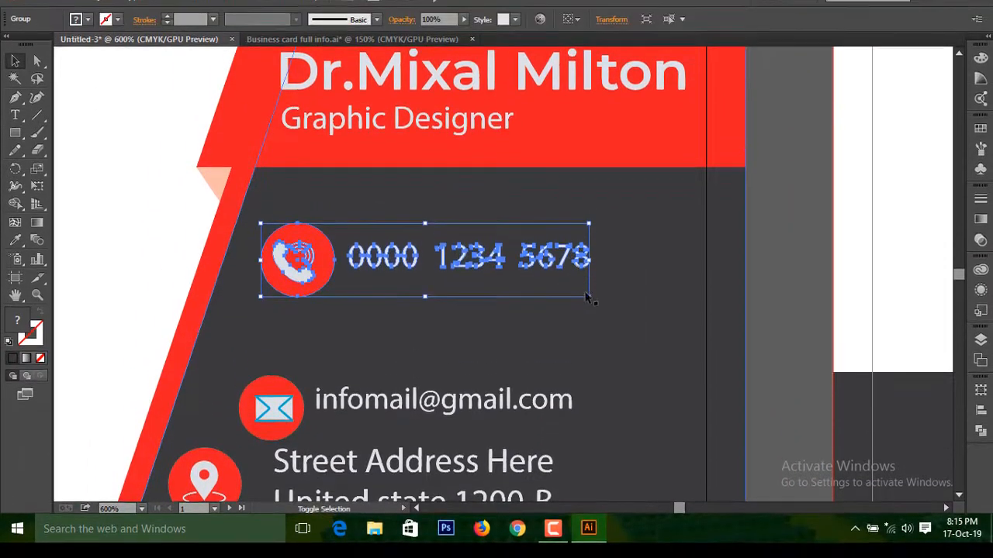
drag(570, 305, 522, 284)
drag(452, 262, 448, 259)
Scale down the email entry and place it directly beneath the phone entry
click(504, 412)
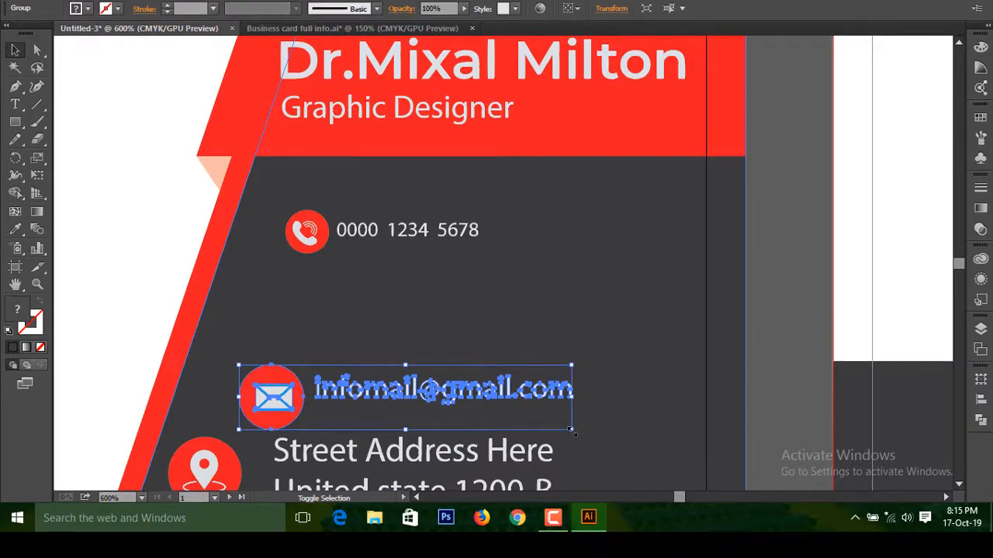
drag(570, 459, 442, 430)
drag(372, 411, 415, 320)
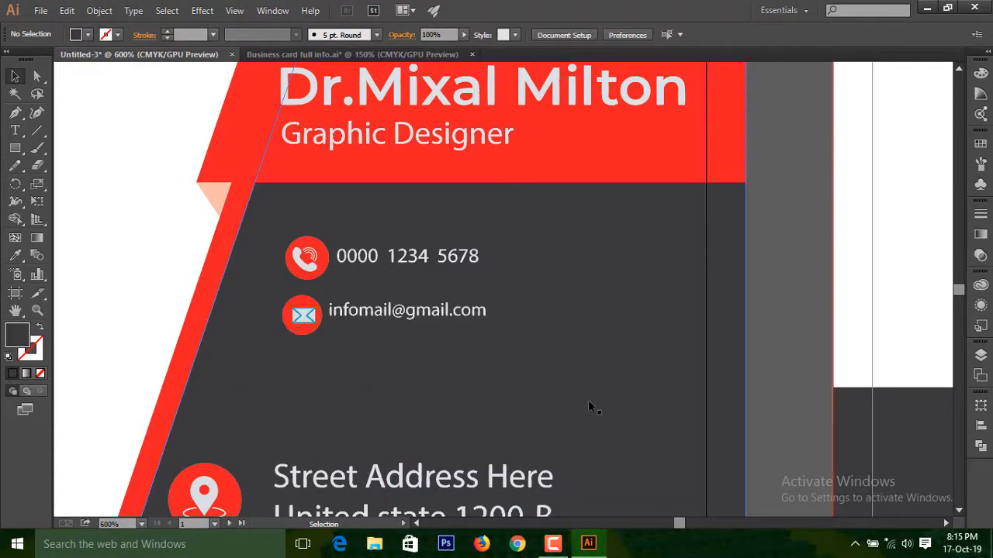
Move the street address entry beneath the email and resize it to match the width of the entries above
drag(494, 413, 574, 332)
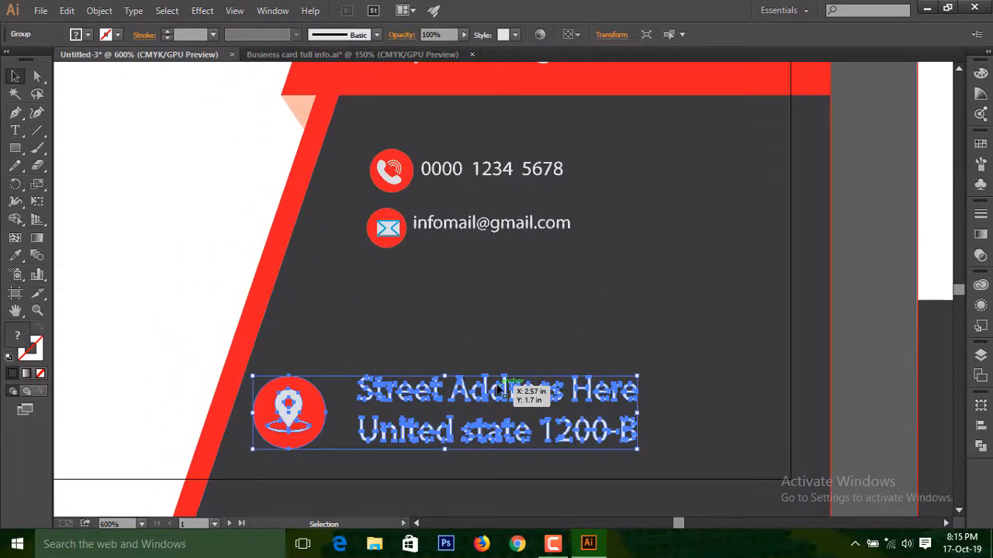
drag(497, 390, 587, 293)
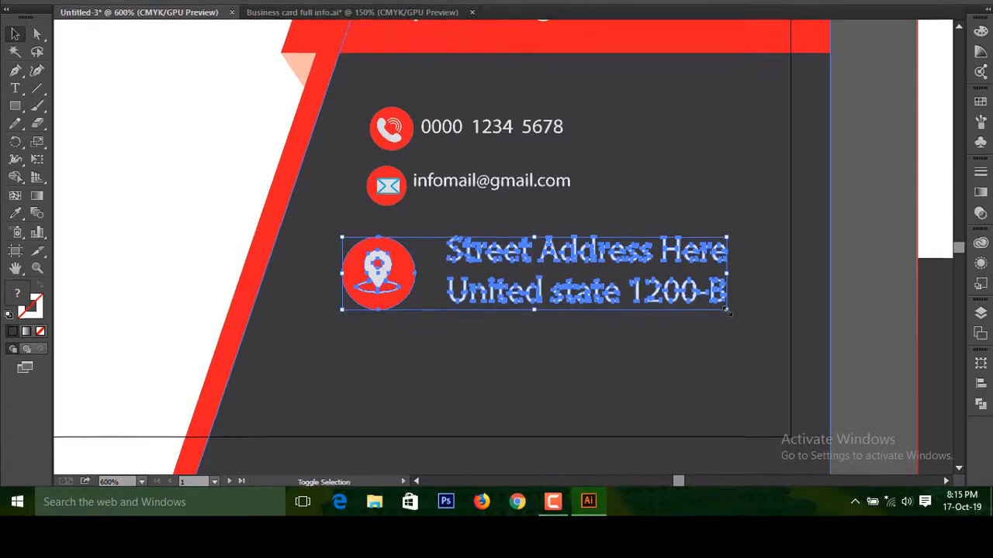
drag(727, 352, 512, 304)
drag(455, 289, 500, 278)
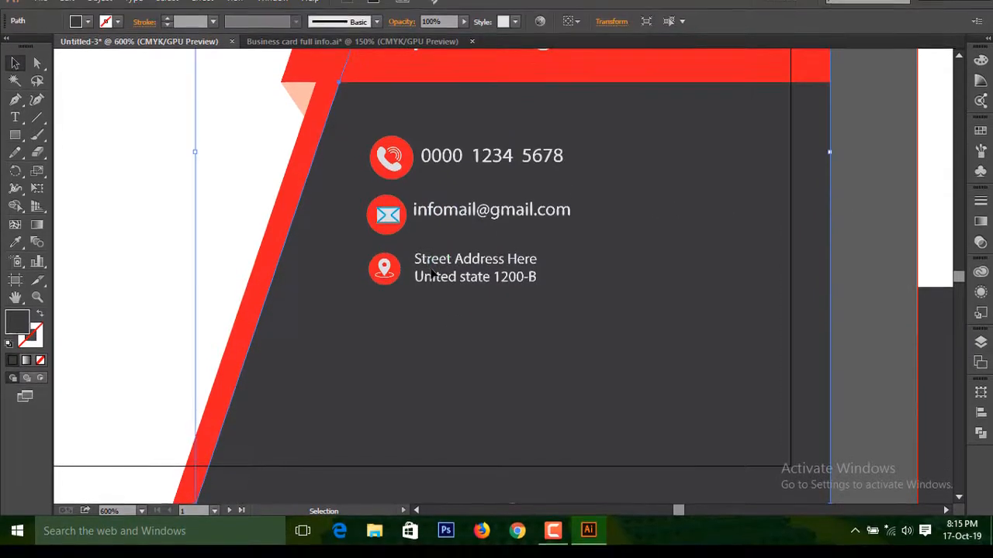
click(448, 277)
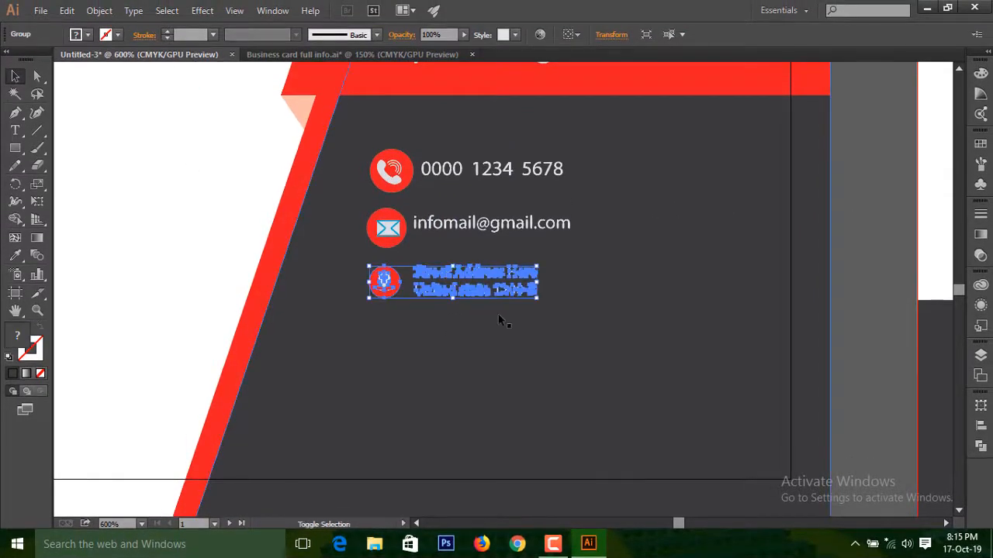
drag(540, 298, 569, 304)
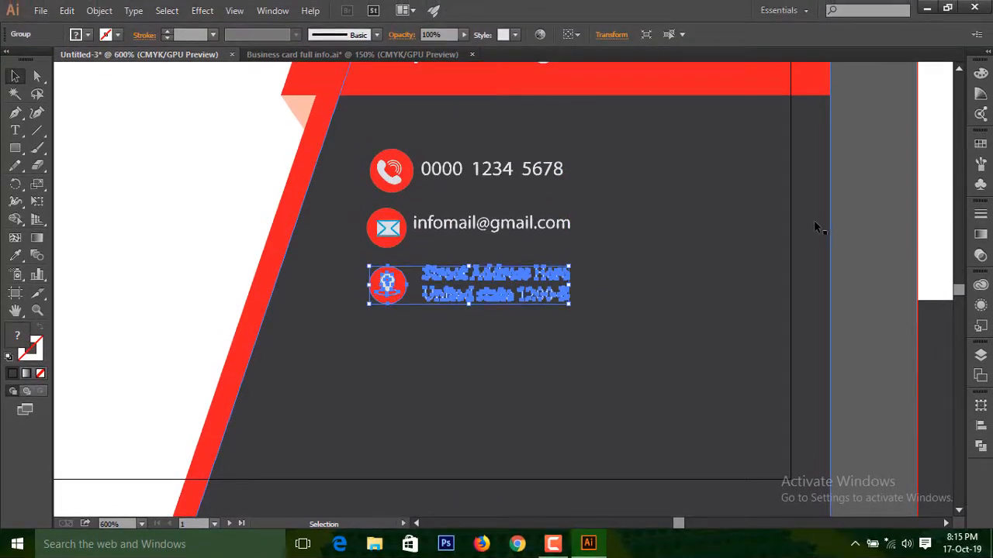
Try to align the phone, email and street address entries by their vertical centers
key(ctrl+minus)
key(ctrl+minus)
key(ctrl+minus)
key(ctrl+minus)
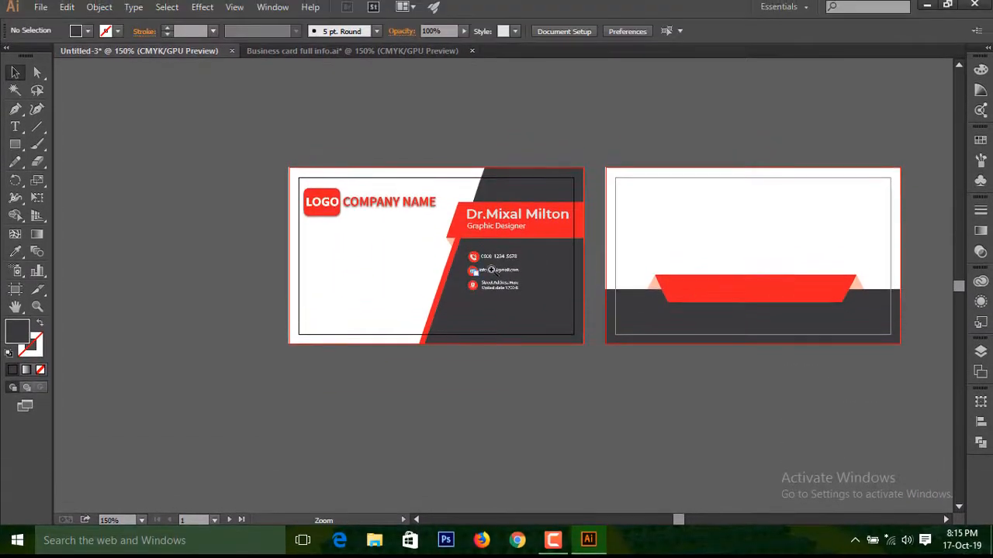
ctrl+click(491, 273)
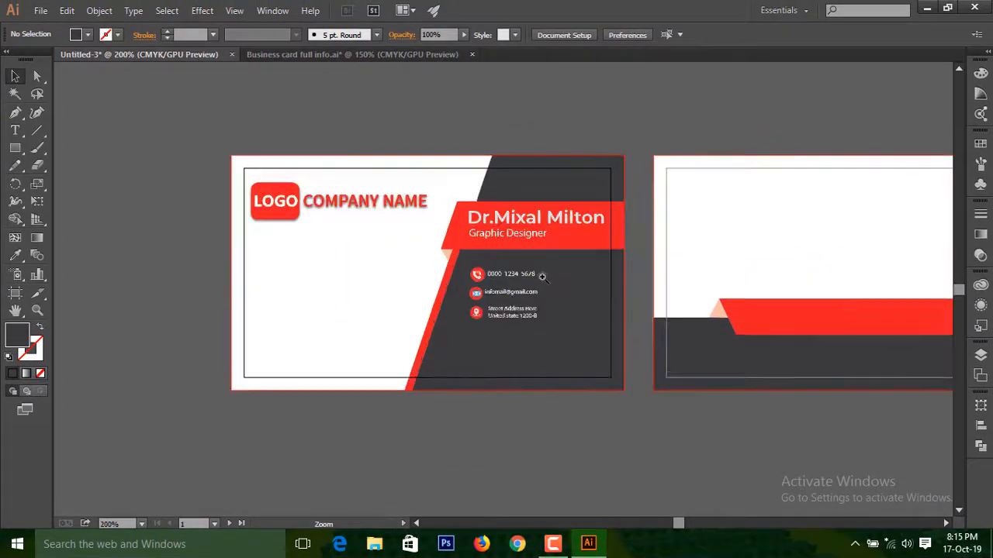
ctrl+click(541, 277)
ctrl+click(516, 286)
drag(470, 355, 566, 353)
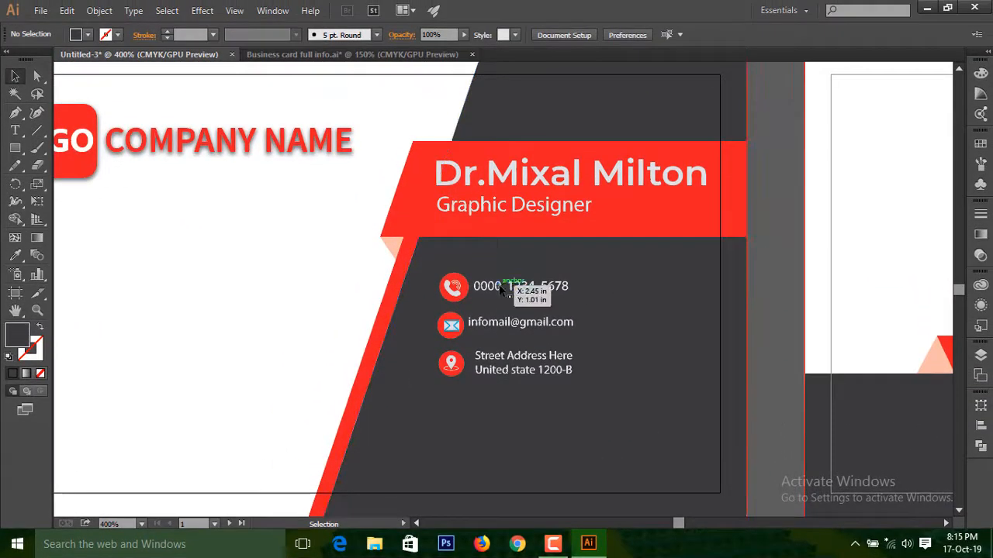
shift+click(495, 335)
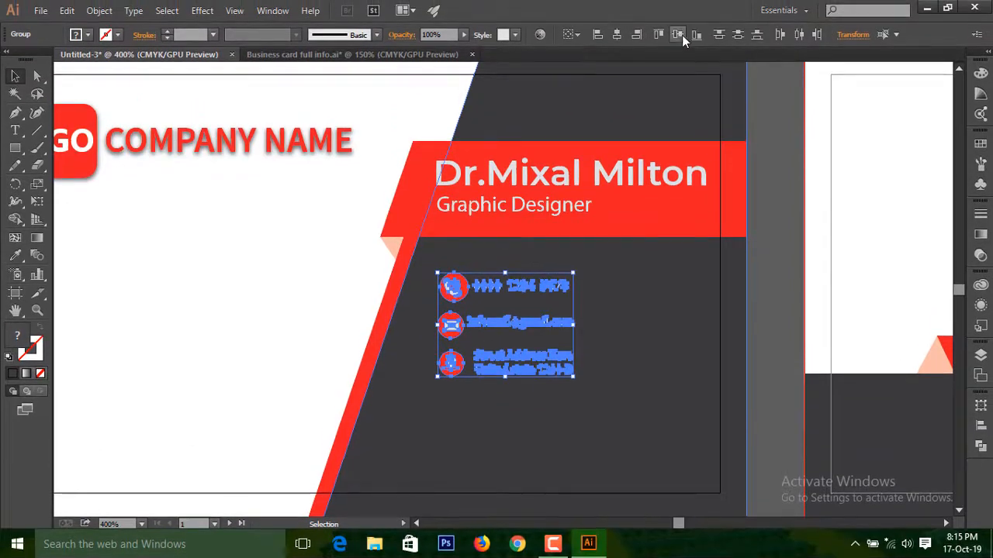
click(678, 35)
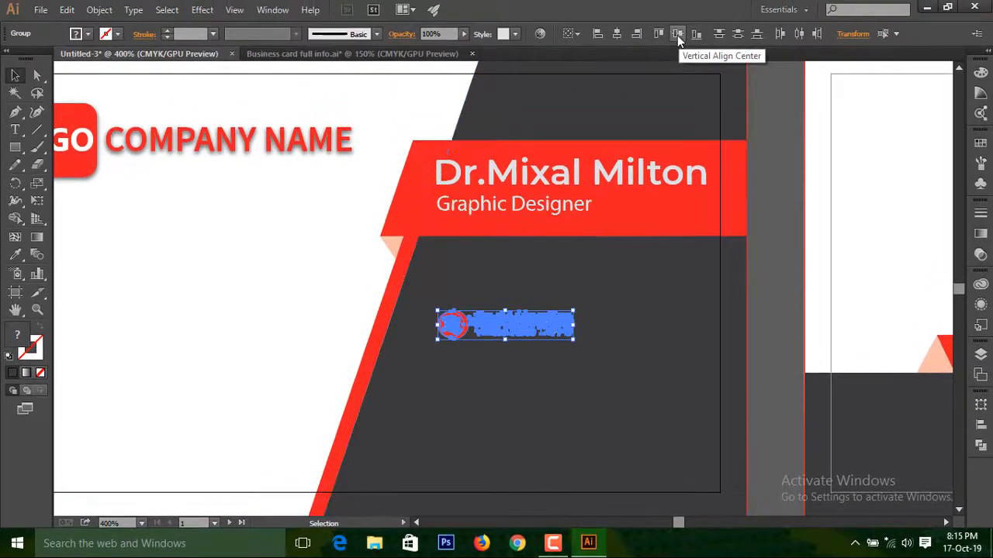
key(ctrl+z)
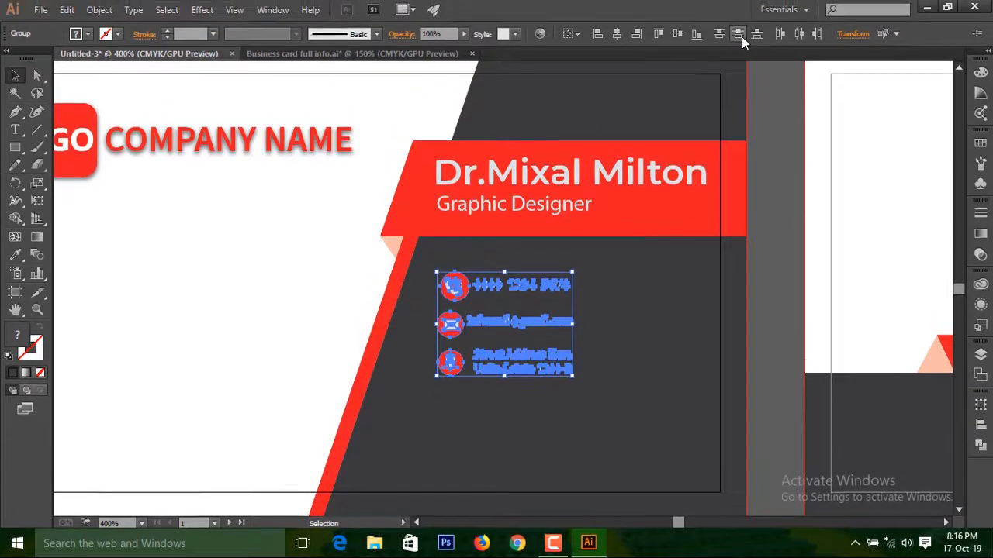
click(762, 239)
key(ctrl+minus)
key(ctrl+minus)
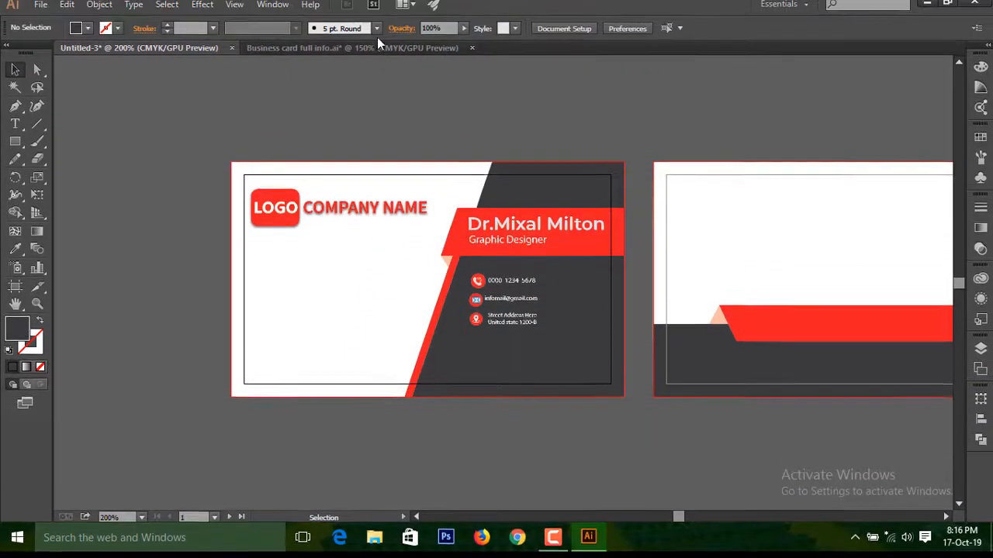
Copy the QR code from the info document and place it below the logo in the first card's white area
click(364, 51)
click(561, 321)
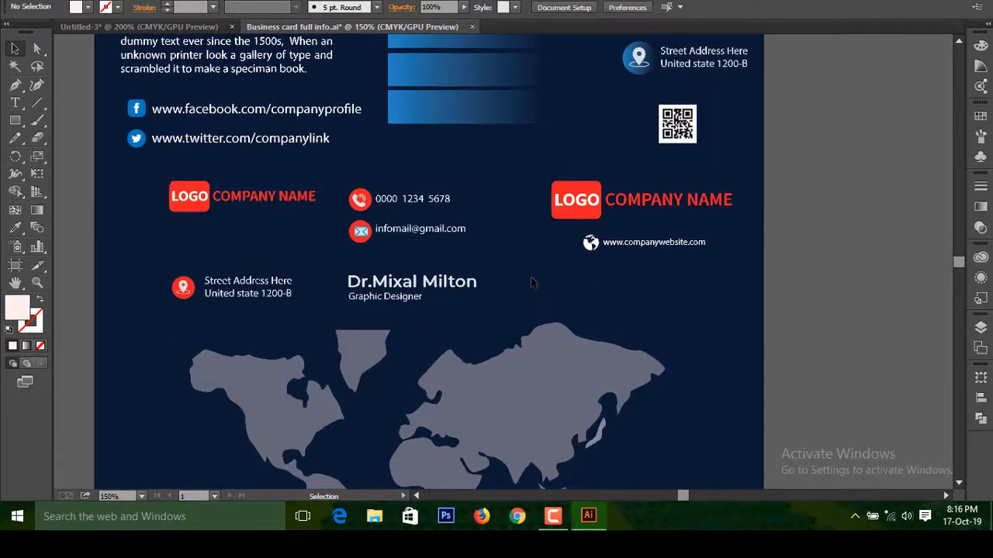
drag(105, 92, 321, 305)
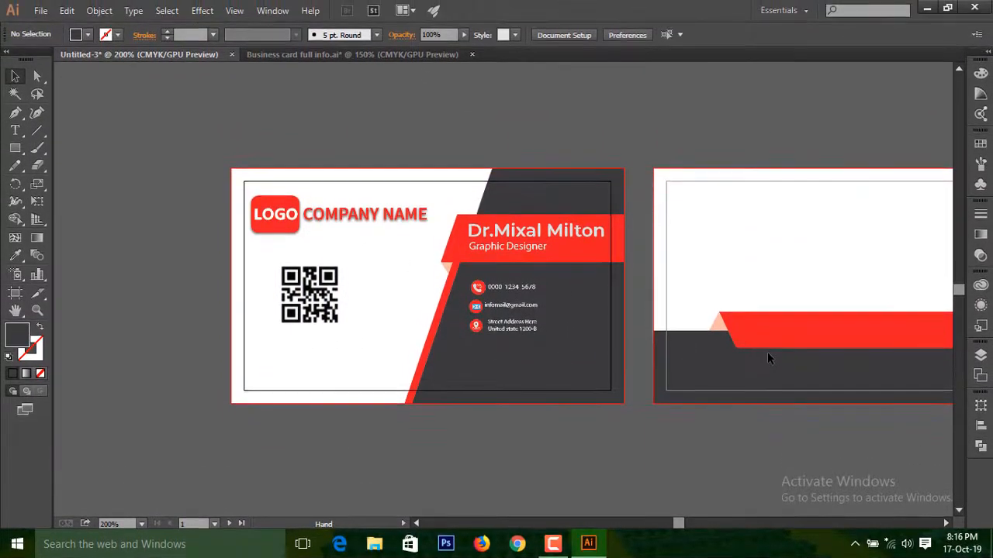
drag(729, 353, 504, 368)
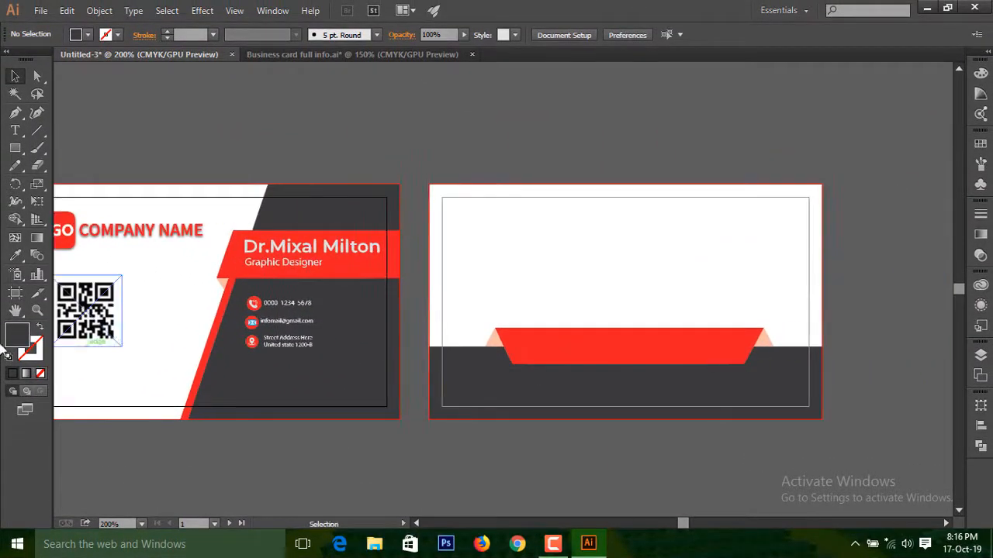
drag(172, 333, 335, 309)
drag(240, 290, 241, 317)
click(274, 415)
Copy the larger logo with COMPANY NAME from the info document into the white area of the second card
drag(629, 297, 238, 332)
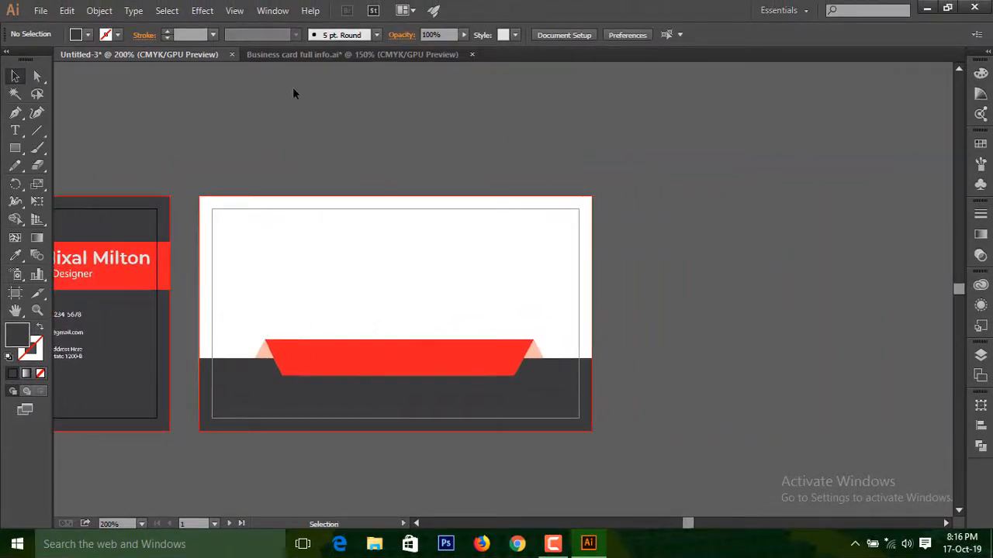
click(326, 54)
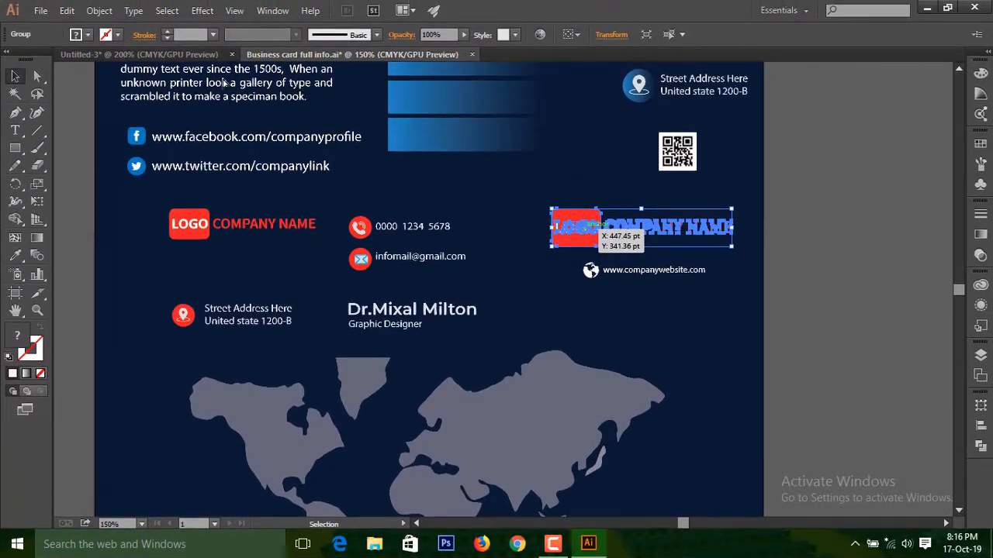
drag(593, 226, 387, 266)
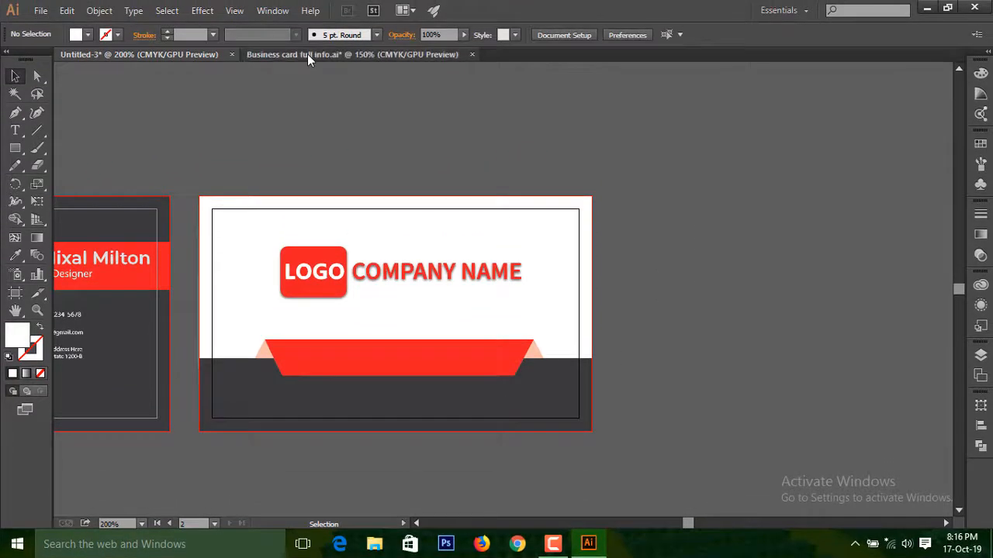
click(308, 55)
drag(634, 273, 209, 54)
drag(380, 335, 410, 355)
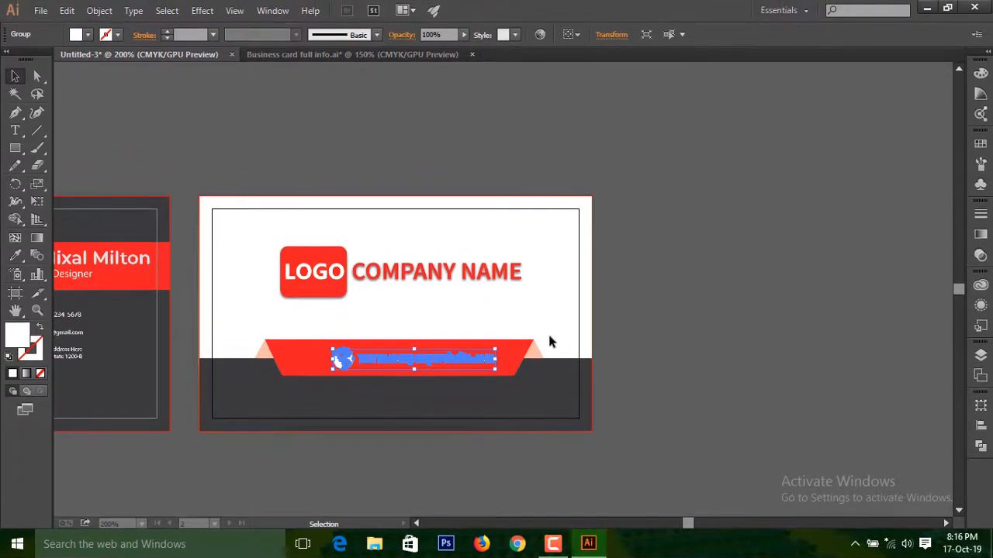
click(570, 351)
Nudge the website entry left to center it on the red band
click(464, 361)
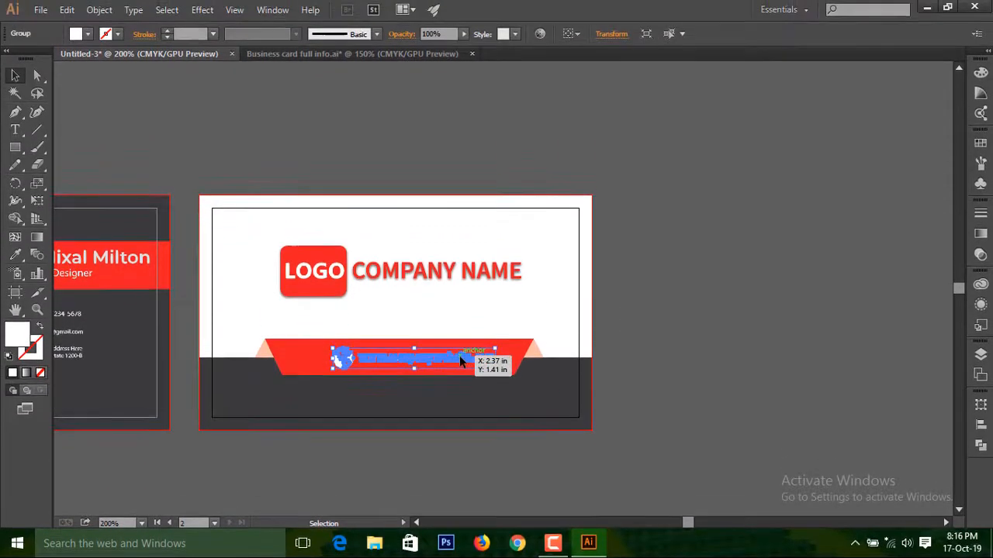
key(Left)
key(Left)
key(Left)
key(Left)
key(Left)
key(Left)
key(Left)
key(Left)
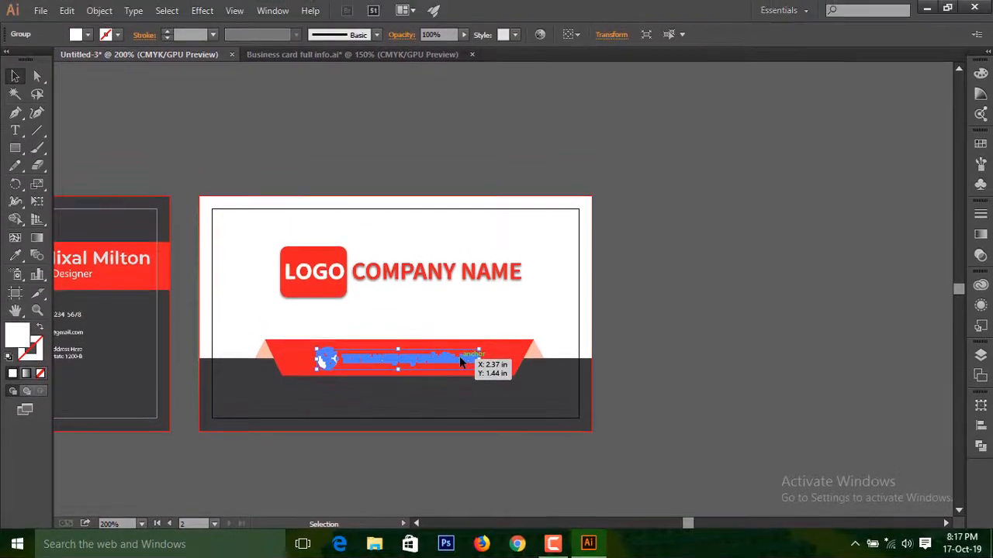
click(655, 297)
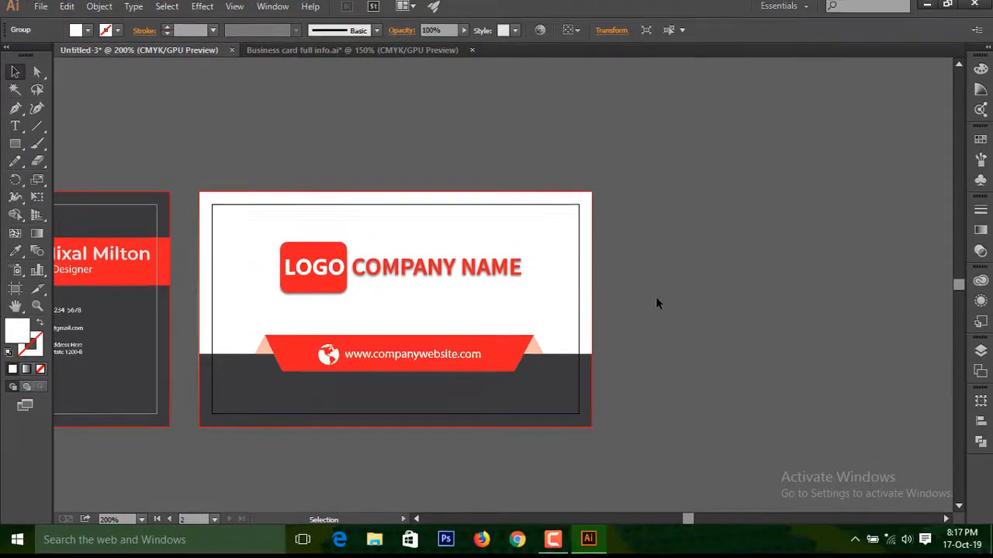
Scale the website entry down slightly and keep it centered on the red band
click(419, 363)
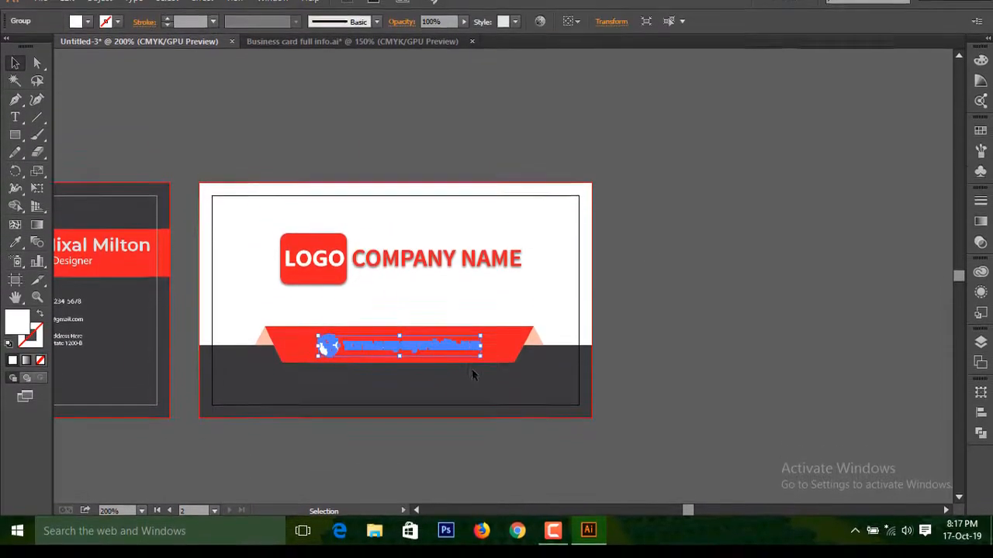
drag(477, 372, 473, 370)
key(Right)
key(Right)
key(Right)
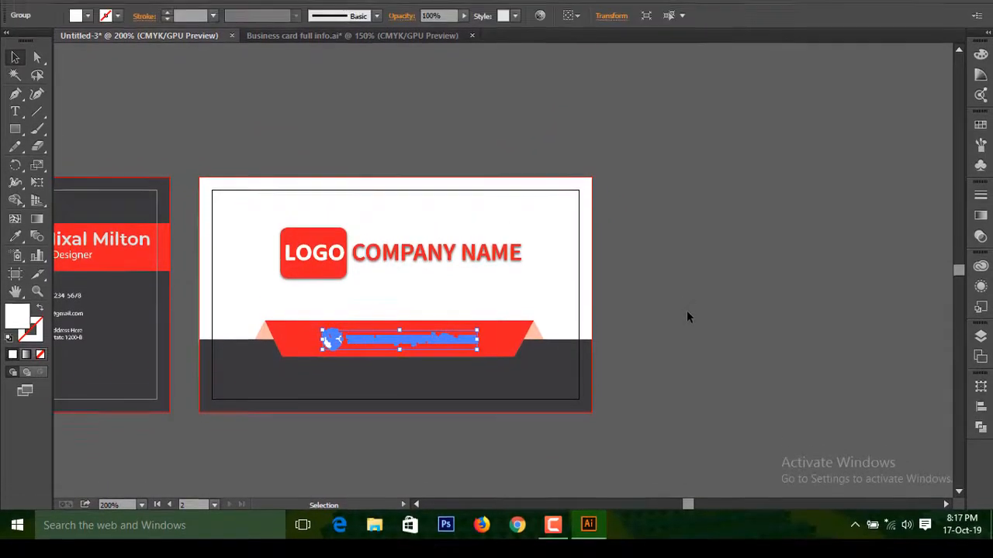
Copy the Facebook and Twitter links from the info document to the second card and scale them to fit the dark panel
click(260, 54)
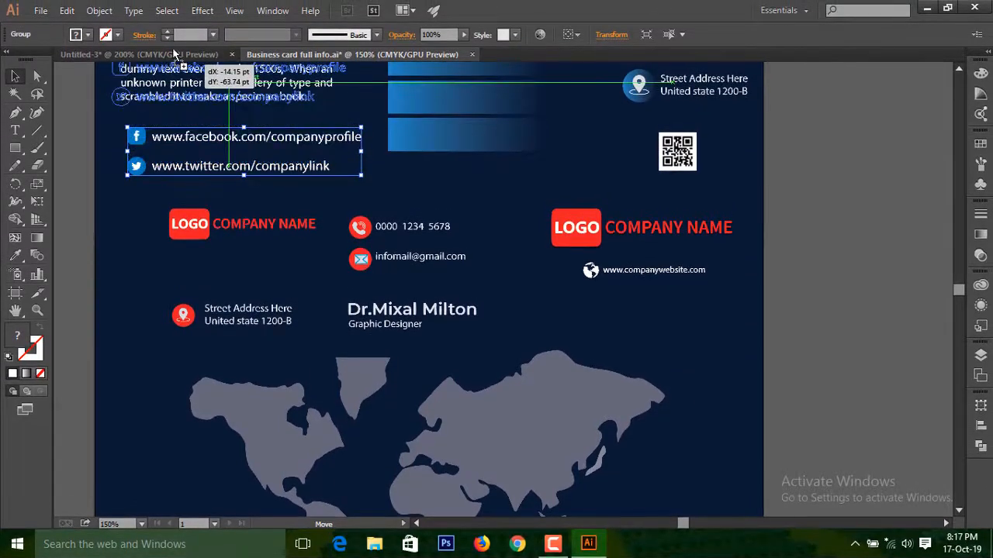
click(170, 56)
drag(170, 54, 536, 377)
drag(618, 378, 610, 207)
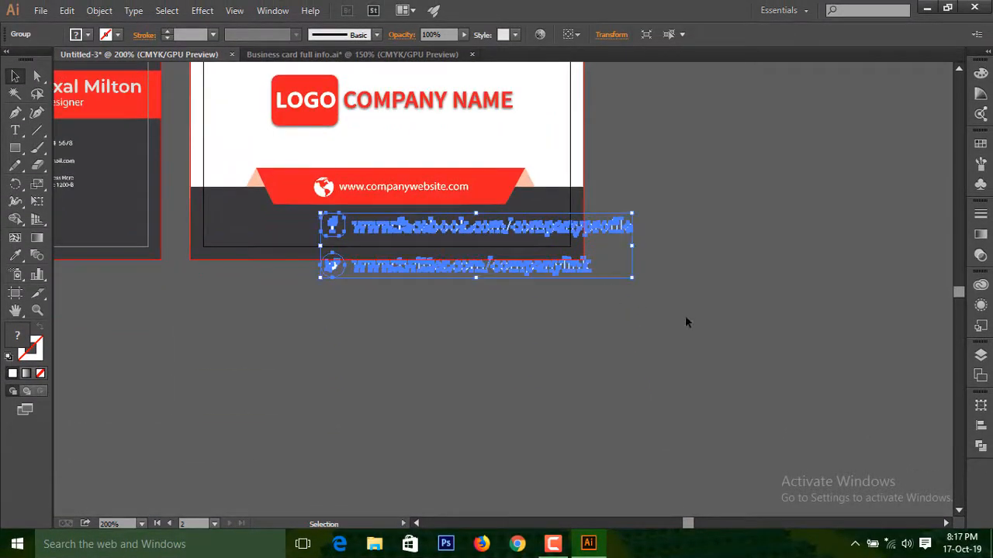
click(685, 316)
drag(630, 277, 615, 273)
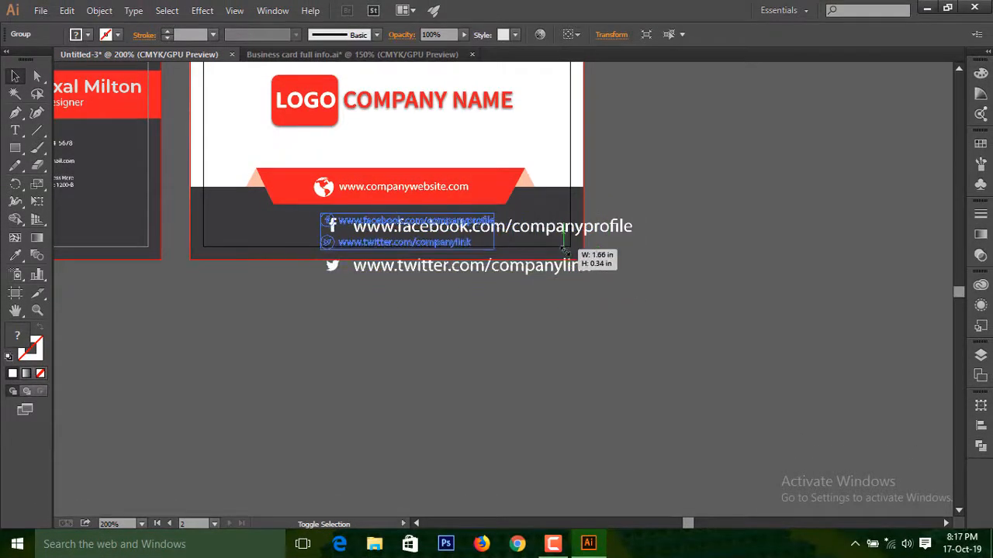
drag(563, 249, 480, 247)
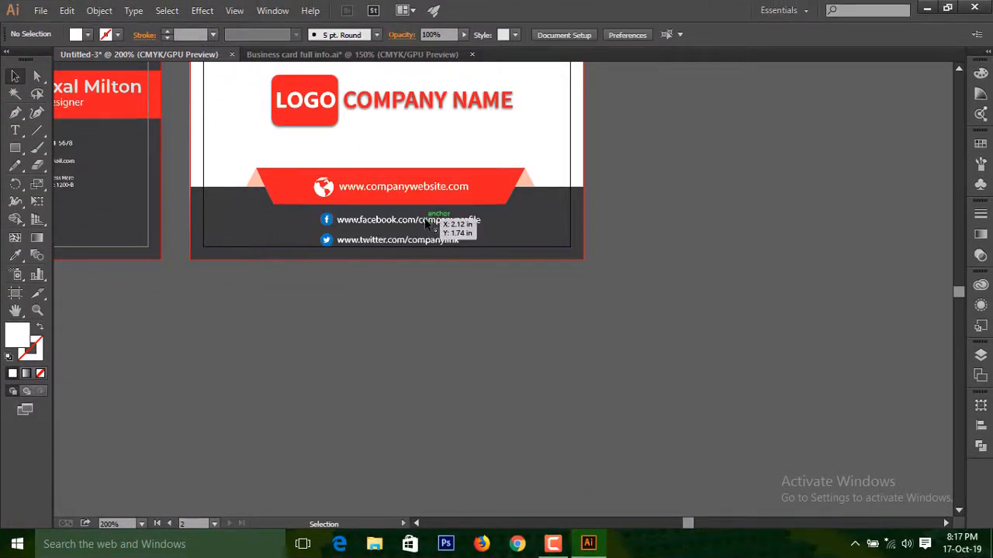
Move the Facebook and Twitter links below the second card and ungroup them
drag(425, 223, 302, 218)
right_click(442, 305)
click(483, 392)
click(470, 312)
click(286, 316)
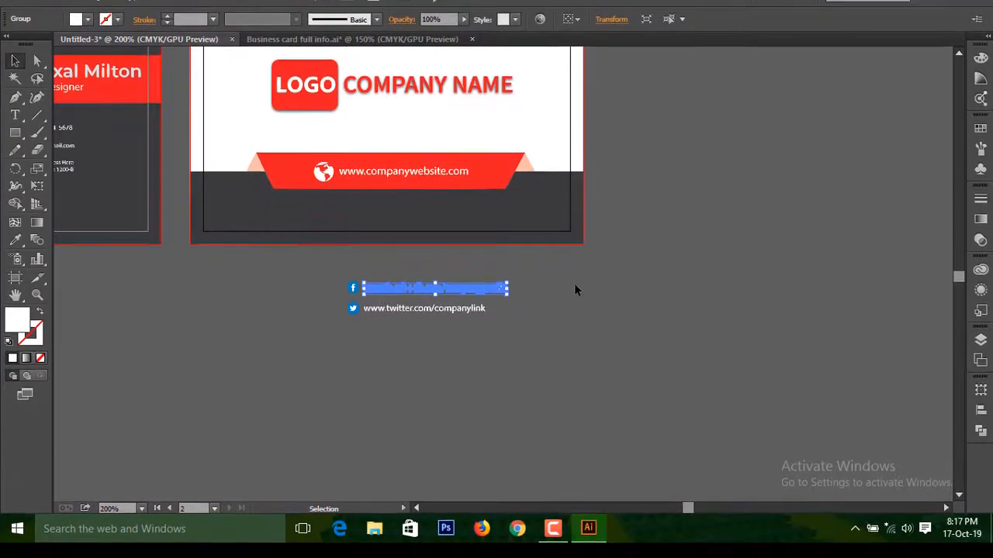
click(340, 303)
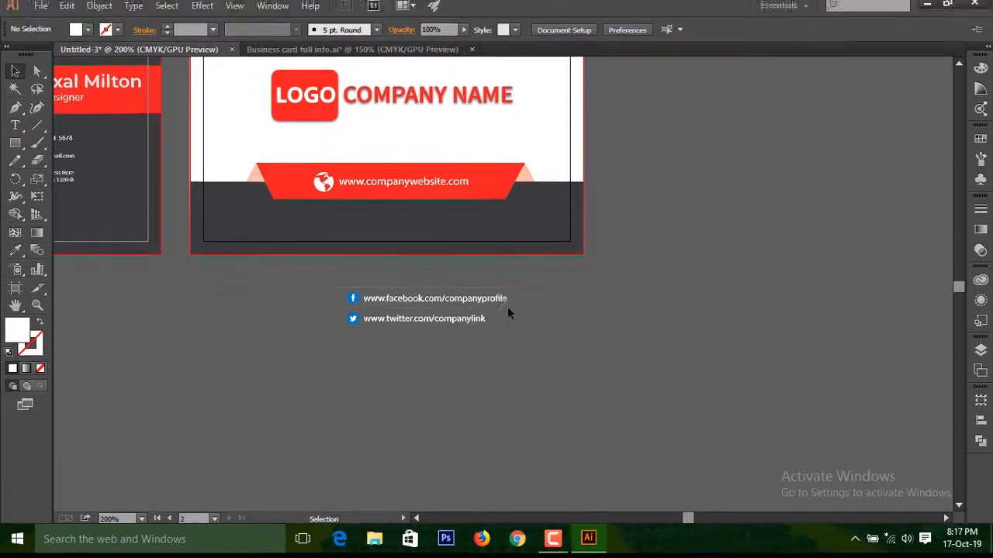
Group the Facebook icon with its link text, and the Twitter icon with its link text, as two separate entries
click(510, 310)
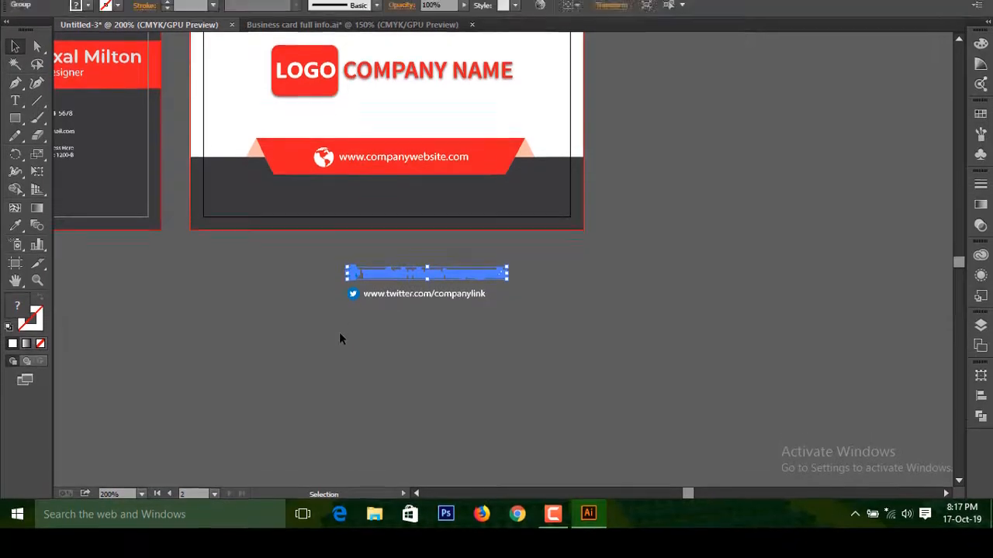
click(339, 362)
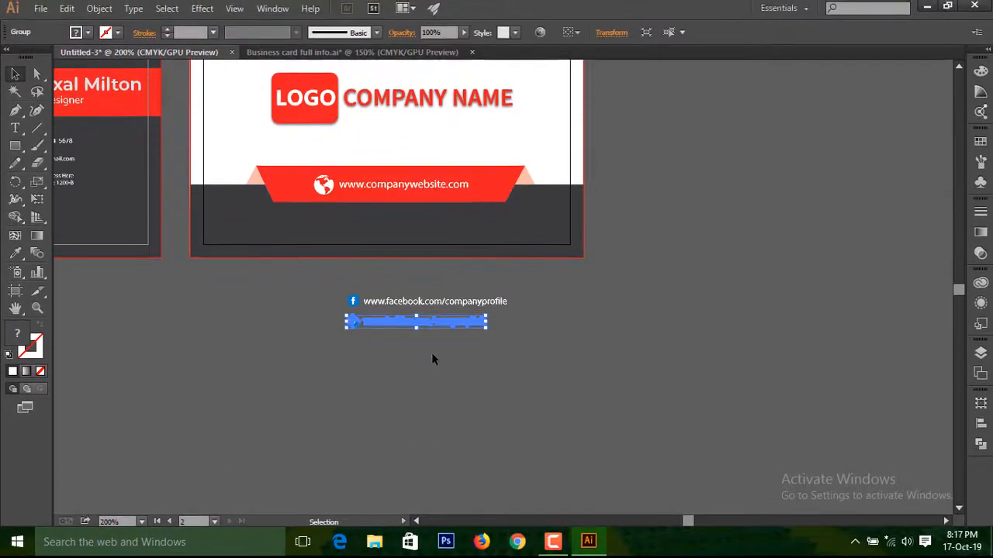
click(432, 355)
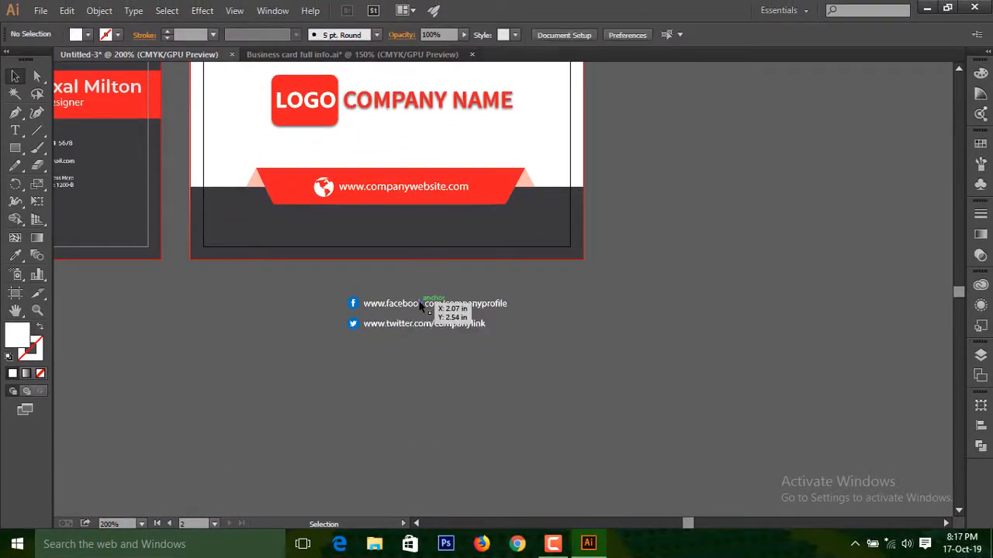
Place the Facebook link on the left and the Twitter link level with it on the right of the second card's dark panel
drag(329, 259, 289, 225)
click(401, 337)
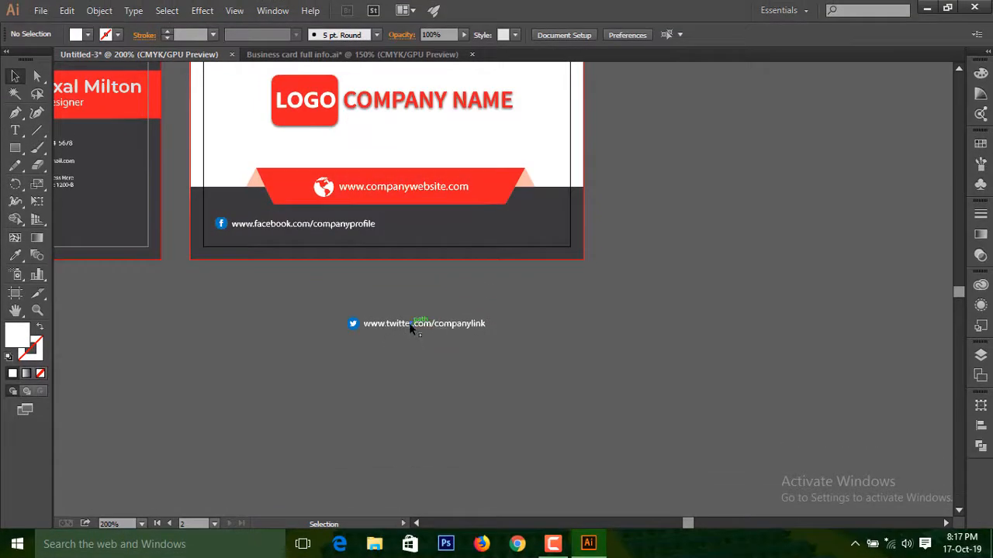
drag(494, 229, 488, 230)
click(625, 310)
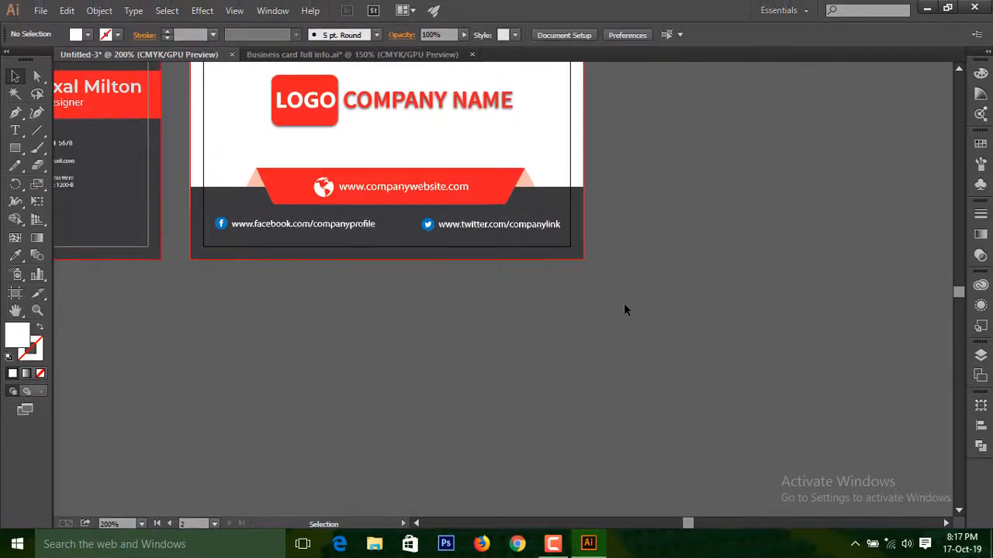
Examine the overall layout of both business card sides together, first at 100% and closer at 200%
key(ctrl+minus)
key(ctrl+minus)
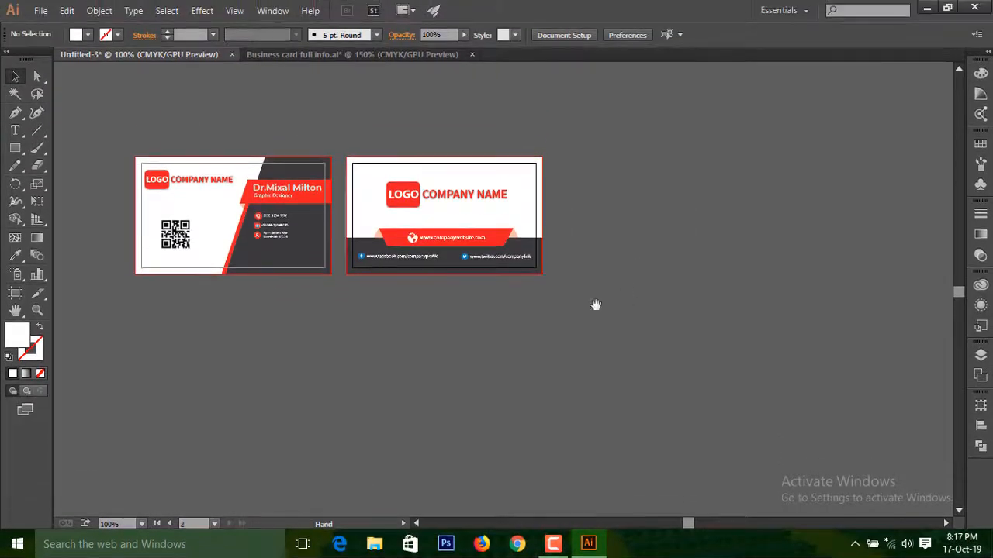
drag(411, 355, 452, 413)
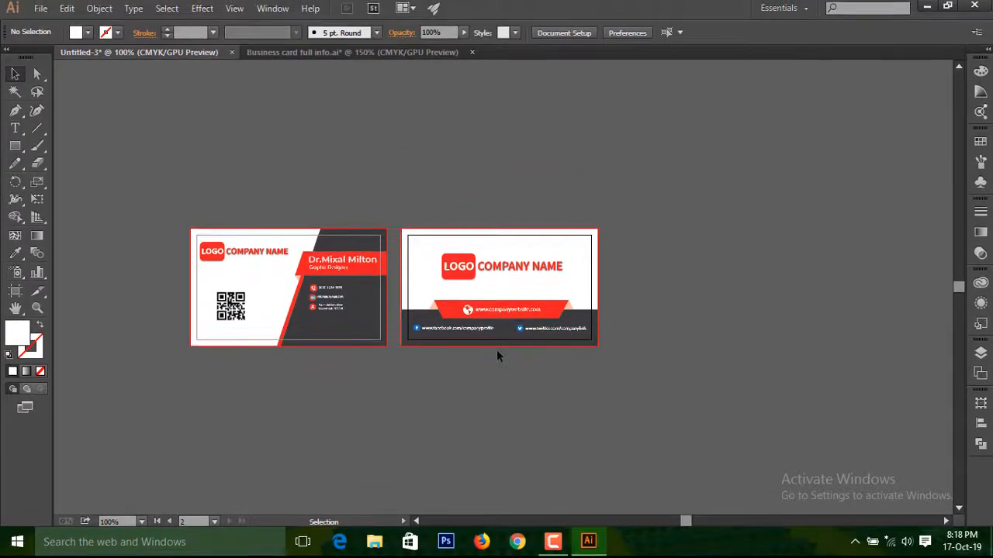
ctrl+click(497, 349)
ctrl+click(462, 349)
drag(460, 349, 587, 497)
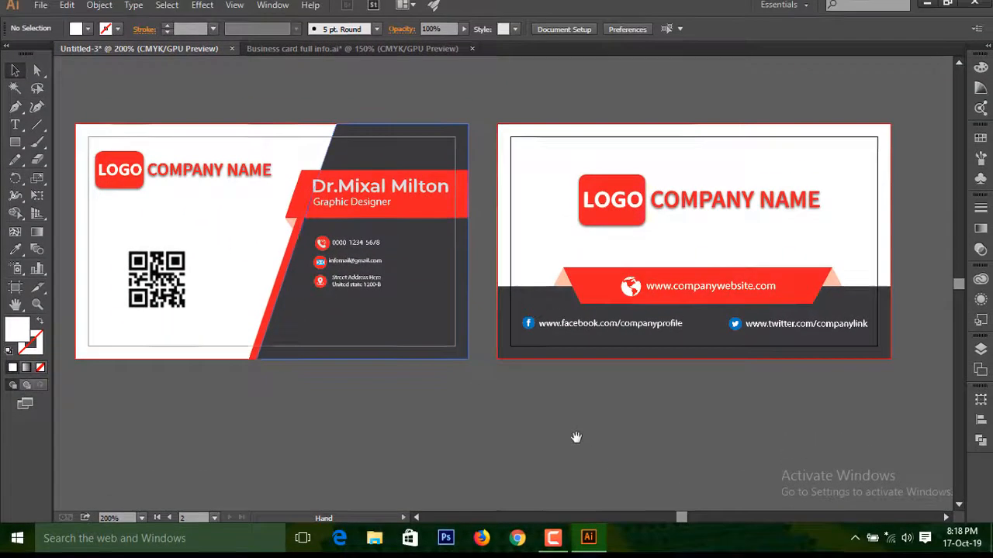
drag(547, 385, 575, 395)
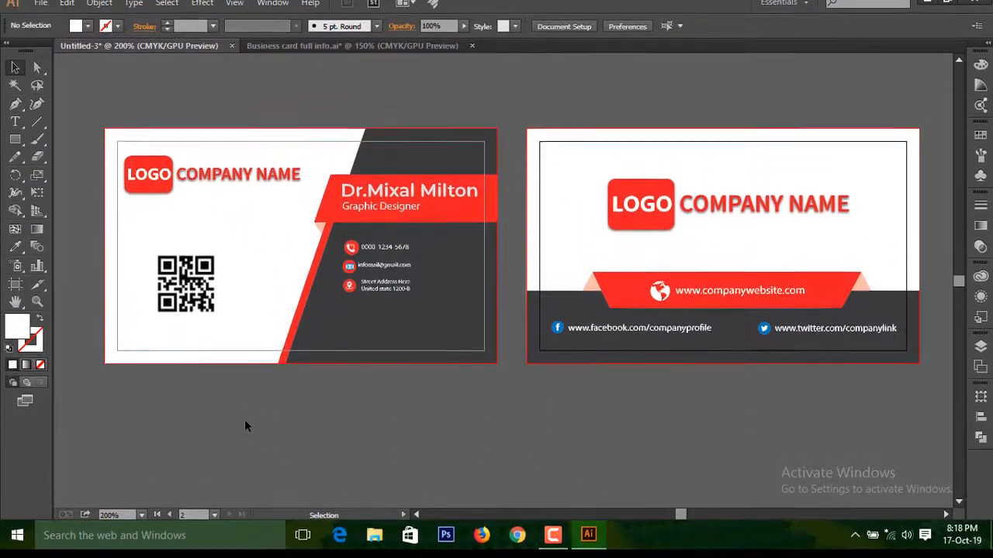